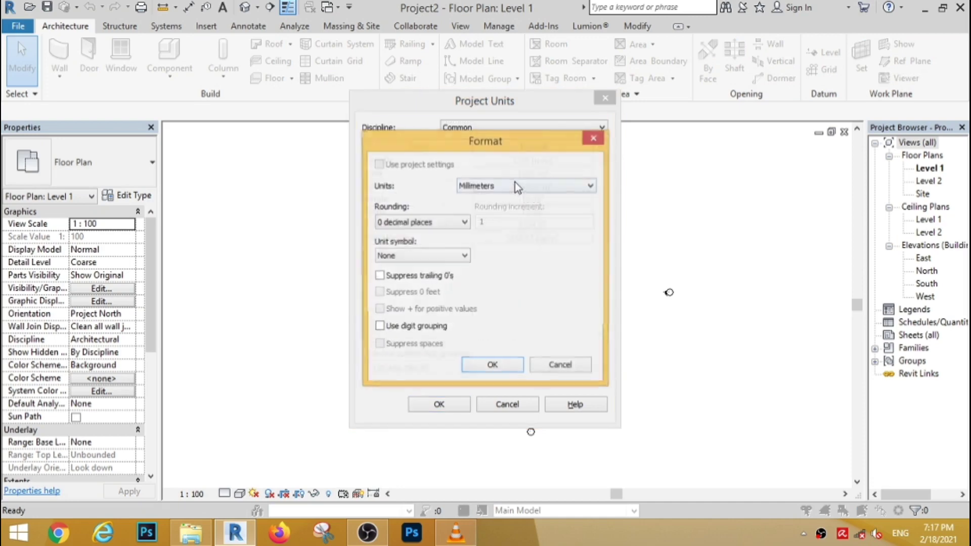
# Set the project's length units to meters and apply the project unit settings.
pyautogui.click(526, 186)
pyautogui.click(475, 236)
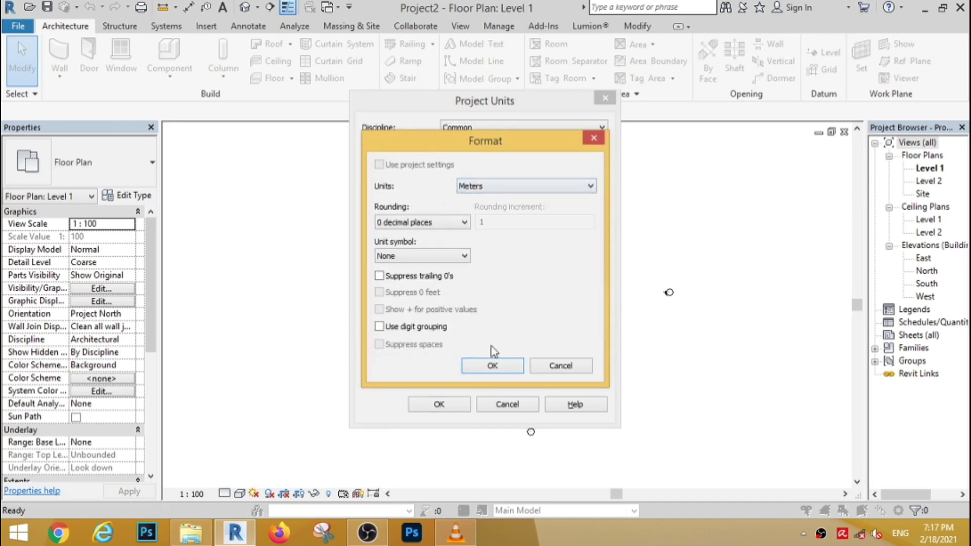
pyautogui.click(492, 366)
pyautogui.click(448, 405)
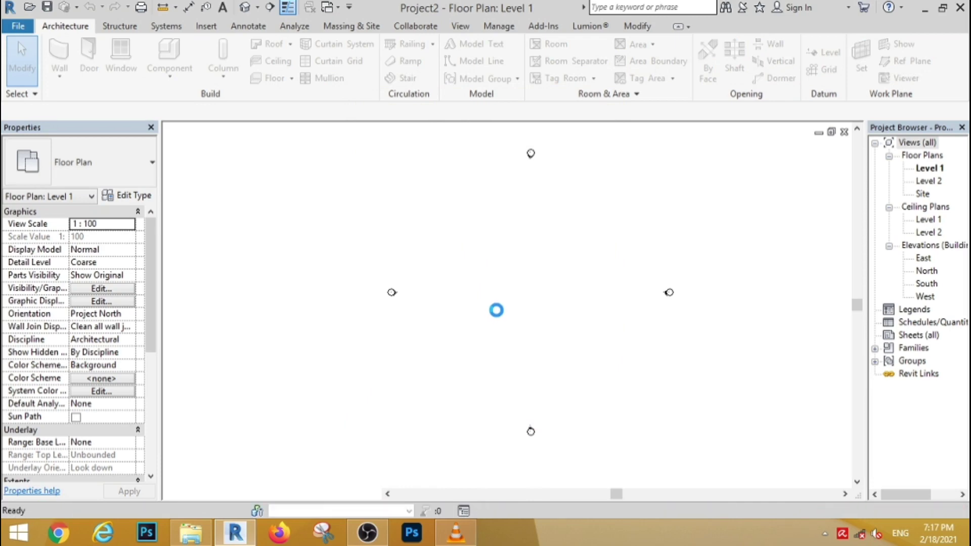
# Draw a closed rectangle of Generic - 200mm walls from Level 1 up to Level 2, about 3 m wide inside.
pyautogui.scroll(-2, 497, 312)
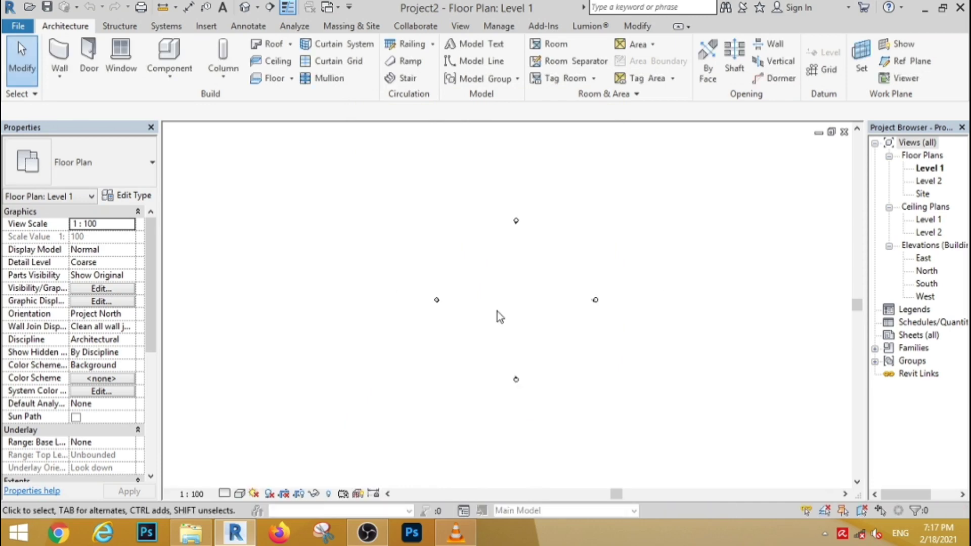
pyautogui.scroll(2, 497, 311)
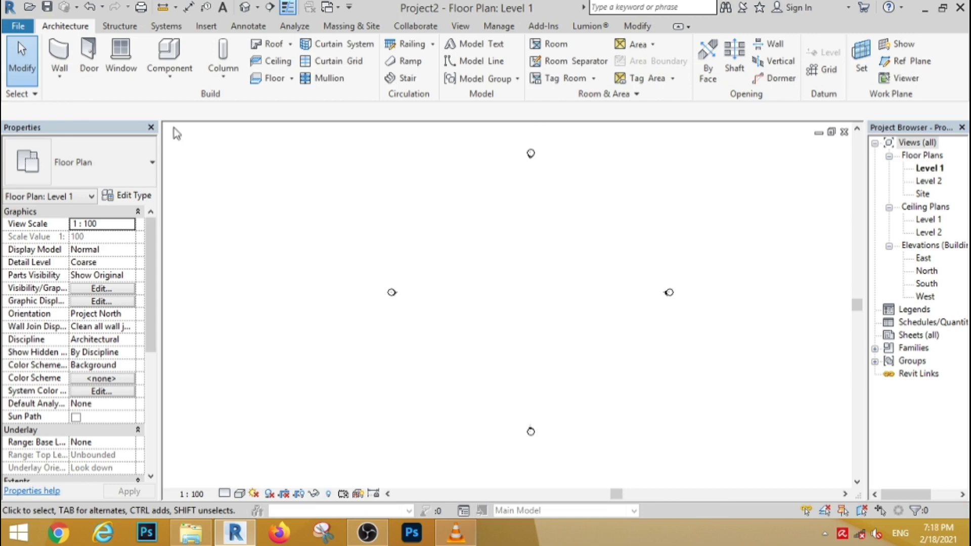
pyautogui.click(65, 59)
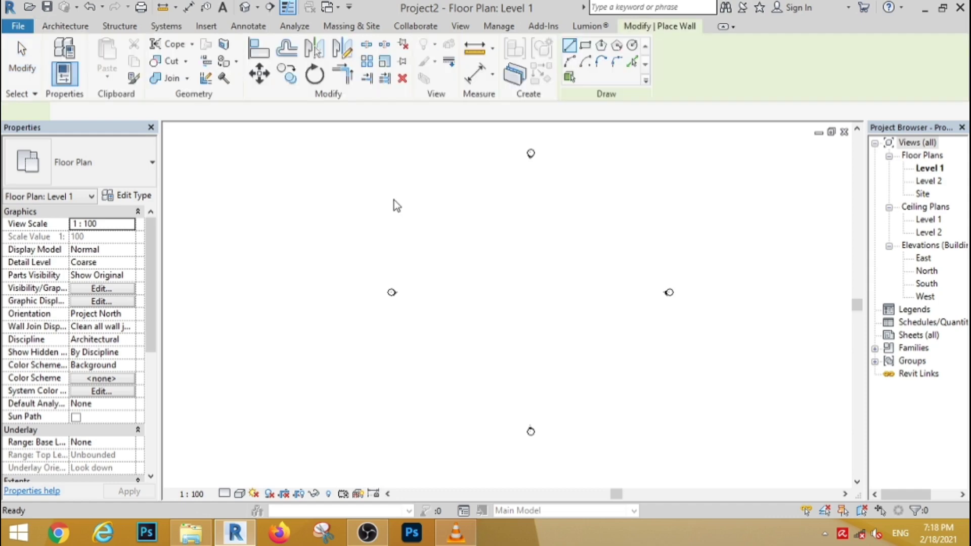
pyautogui.click(187, 119)
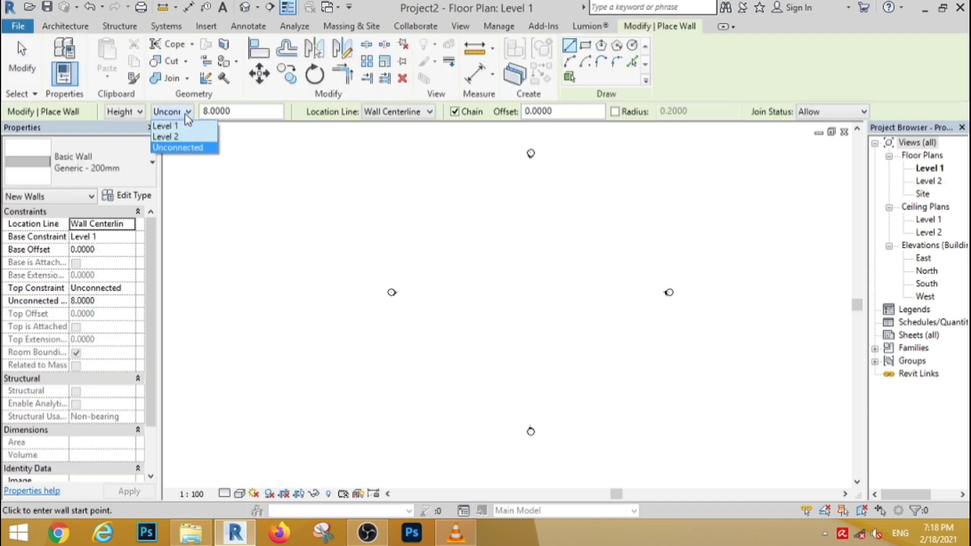
pyautogui.click(167, 137)
pyautogui.click(585, 45)
pyautogui.scroll(3, 525, 286)
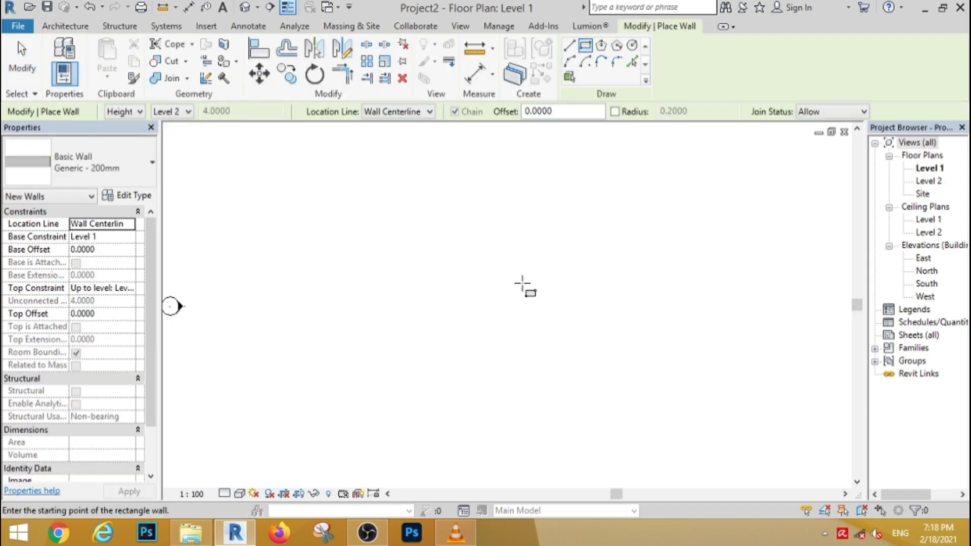
pyautogui.click(538, 393)
pyautogui.press('Escape')
pyautogui.press('Escape')
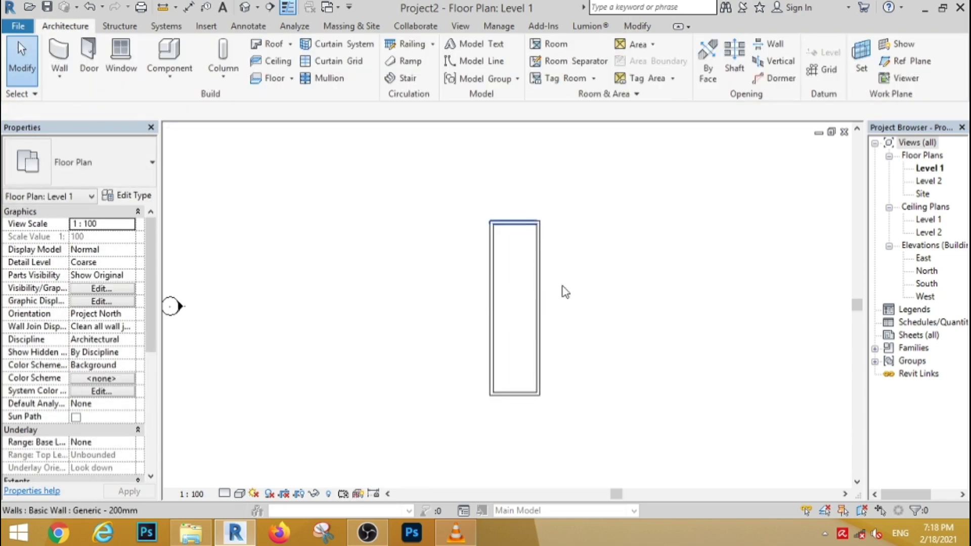
# Set the clear distance between the two short walls to 15 m and check the width between the long walls.
pyautogui.click(554, 305)
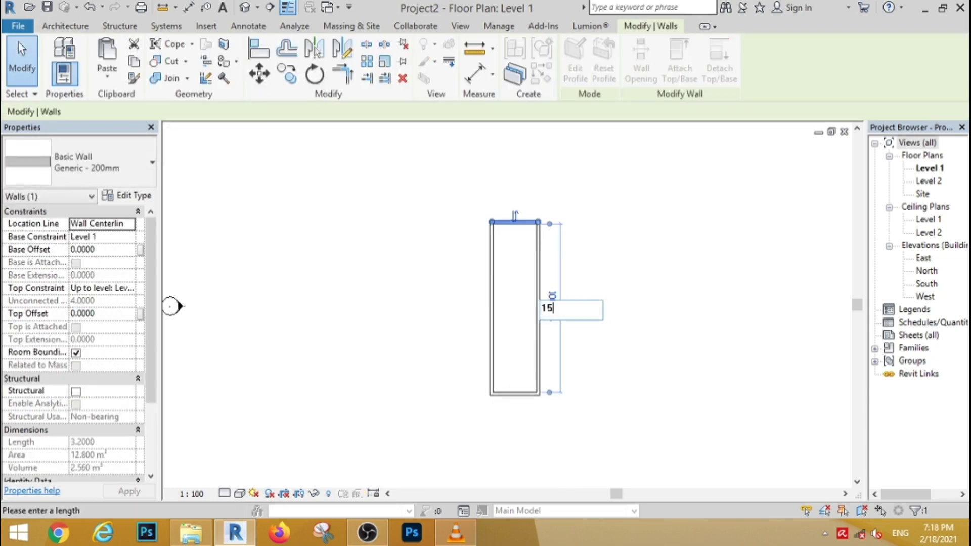
pyautogui.write('15')
pyautogui.press('Return')
pyautogui.click(538, 354)
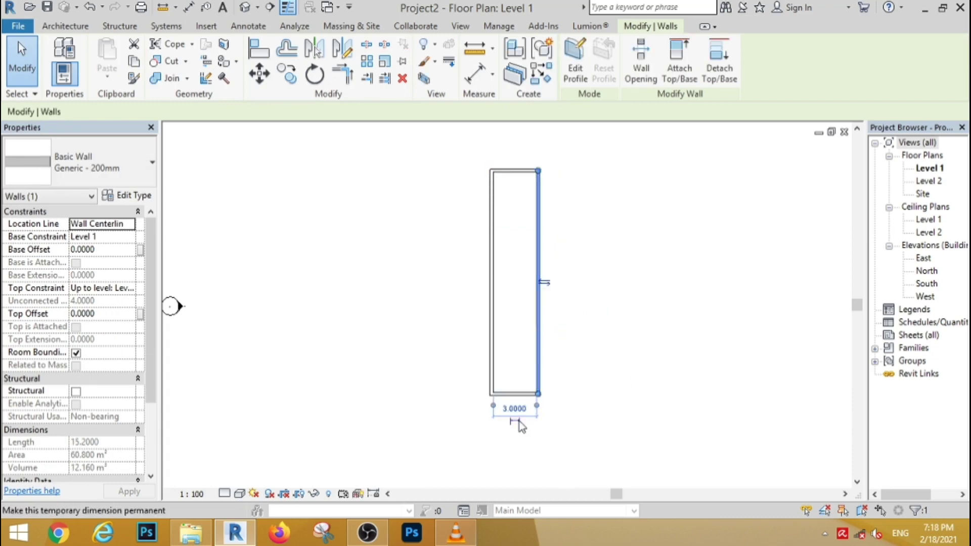
pyautogui.click(609, 415)
# Start a floor on Level 1 and choose the Standard Timber-Wood Finish floor type.
pyautogui.scroll(-4, 591, 397)
pyautogui.scroll(2, 576, 378)
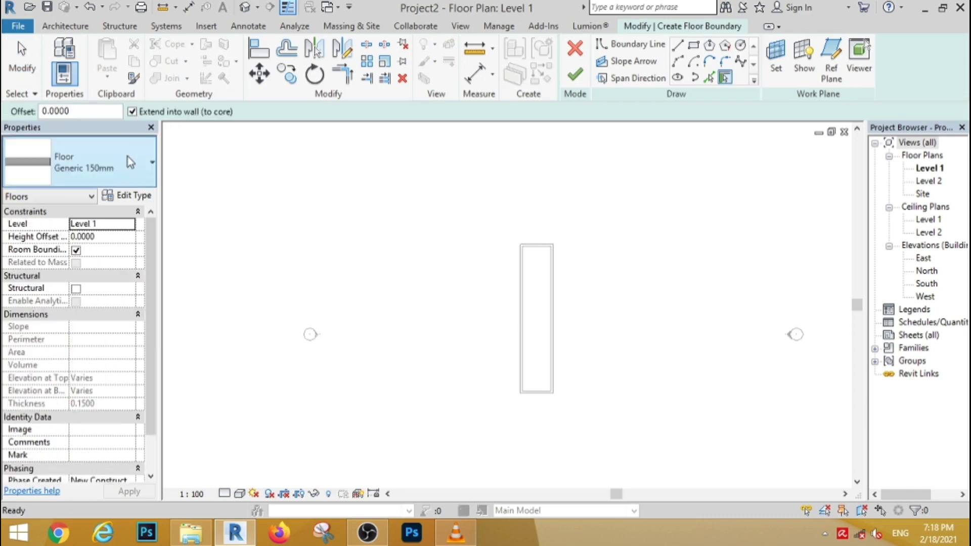
pyautogui.click(127, 157)
pyautogui.click(77, 447)
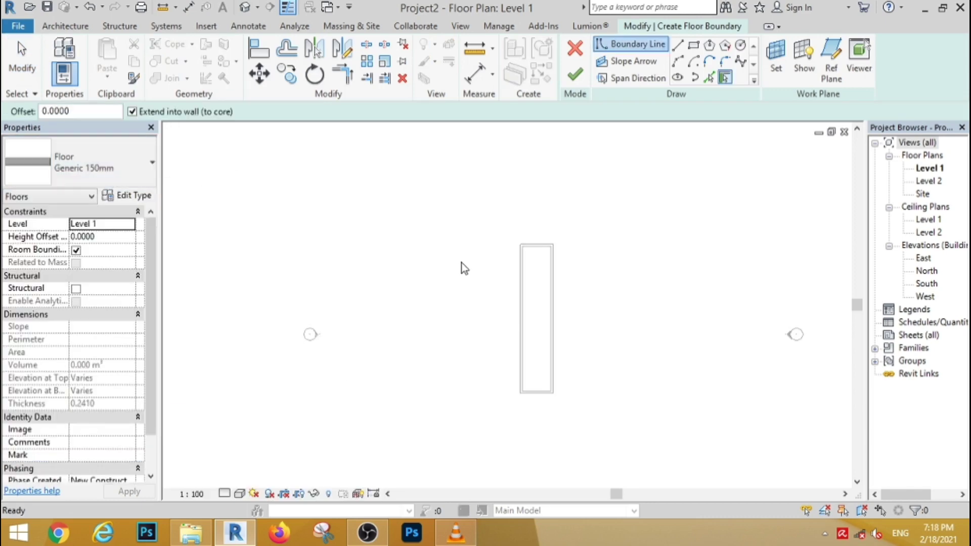
# Sketch a rectangular floor boundary between opposite outer corners of the walls and finish the floor.
pyautogui.click(693, 44)
pyautogui.scroll(2, 515, 242)
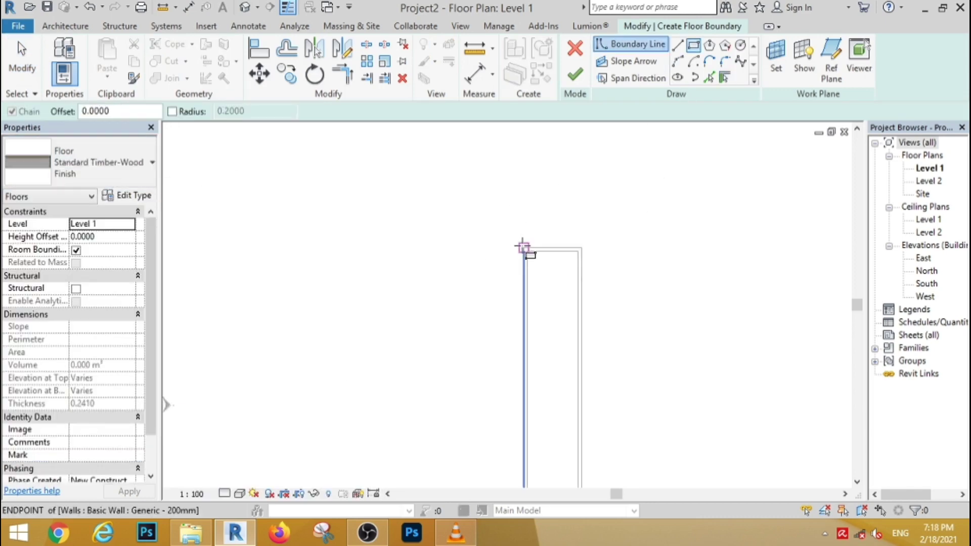
pyautogui.click(522, 247)
pyautogui.scroll(-2, 585, 401)
pyautogui.scroll(2, 559, 375)
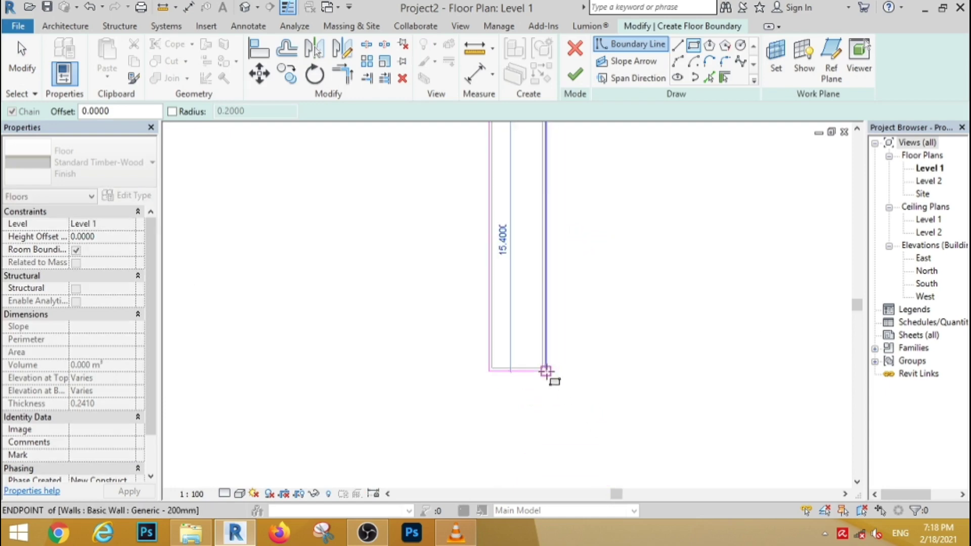
pyautogui.click(546, 372)
pyautogui.click(576, 77)
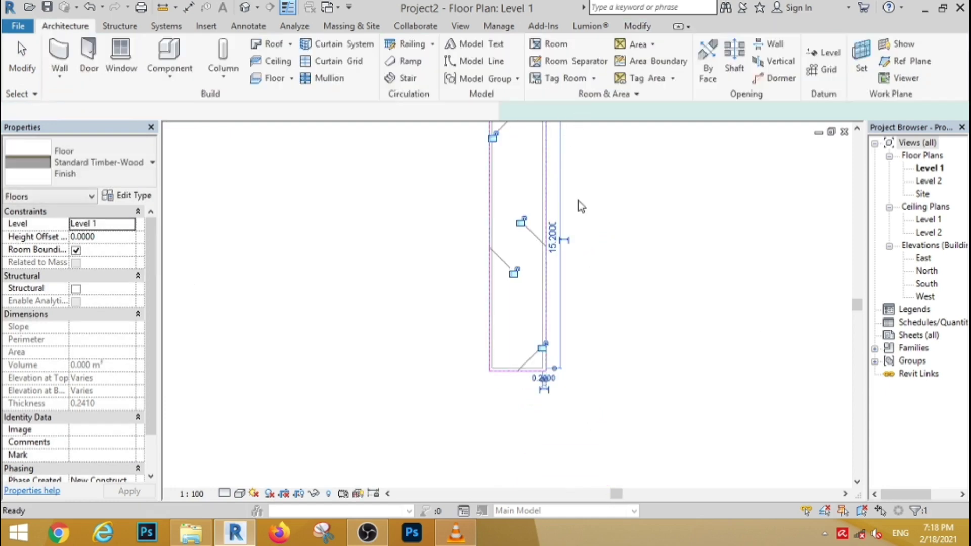
pyautogui.scroll(-1, 576, 387)
pyautogui.press('Escape')
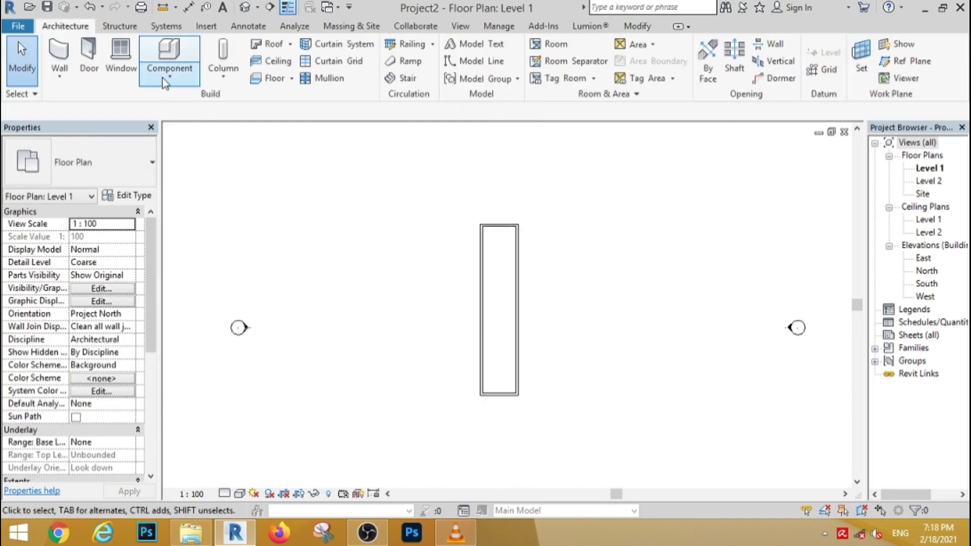
# Place an automatic Plain compound ceiling inside the walled room at a 3.3 m height offset from Level 1.
pyautogui.click(273, 60)
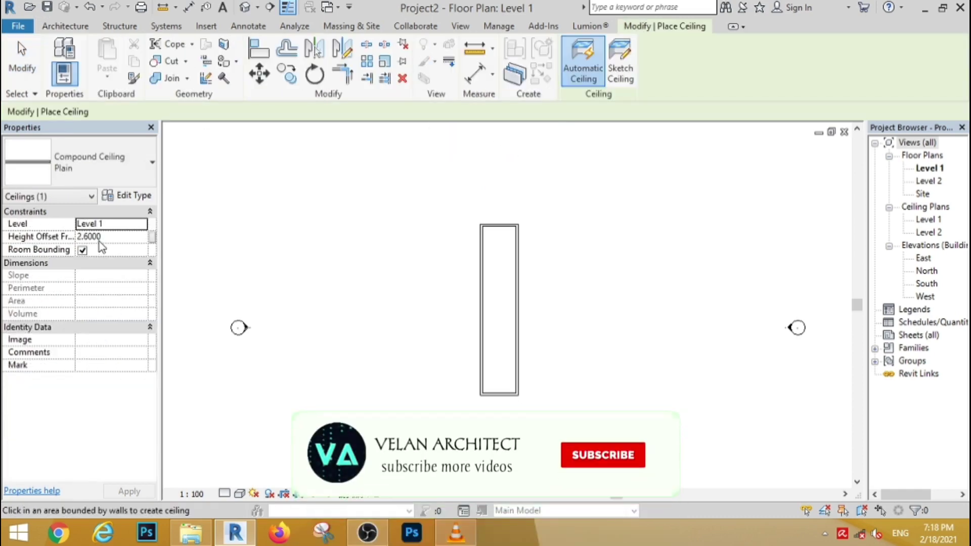
pyautogui.click(52, 239)
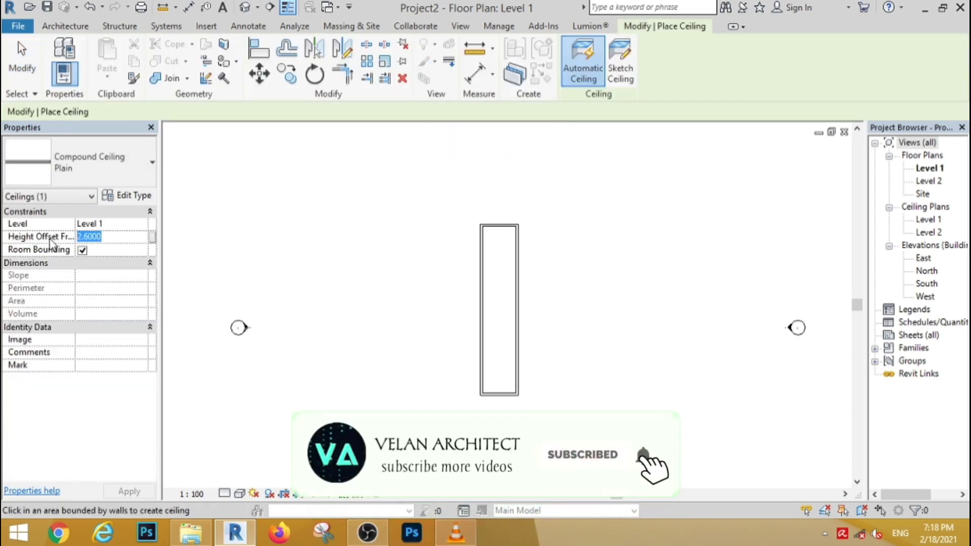
pyautogui.write('3.3')
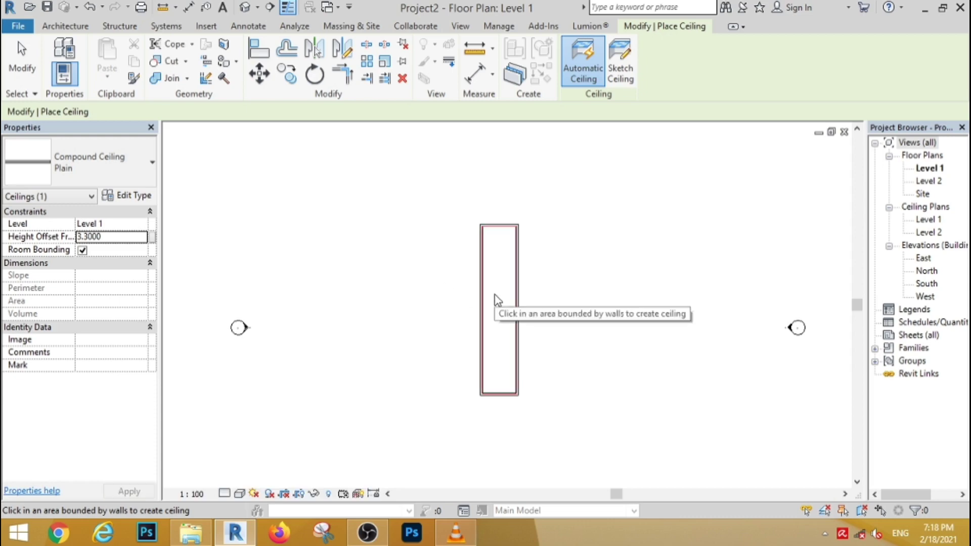
pyautogui.click(498, 300)
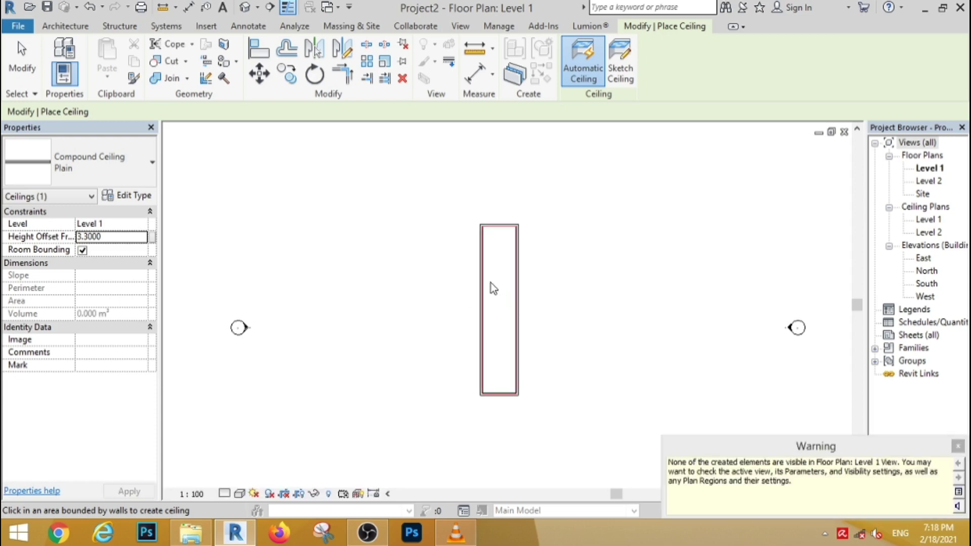
# Place a second Plain compound ceiling in the same room at a 3.6 m height offset from Level 1.
pyautogui.click(101, 163)
pyautogui.click(101, 163)
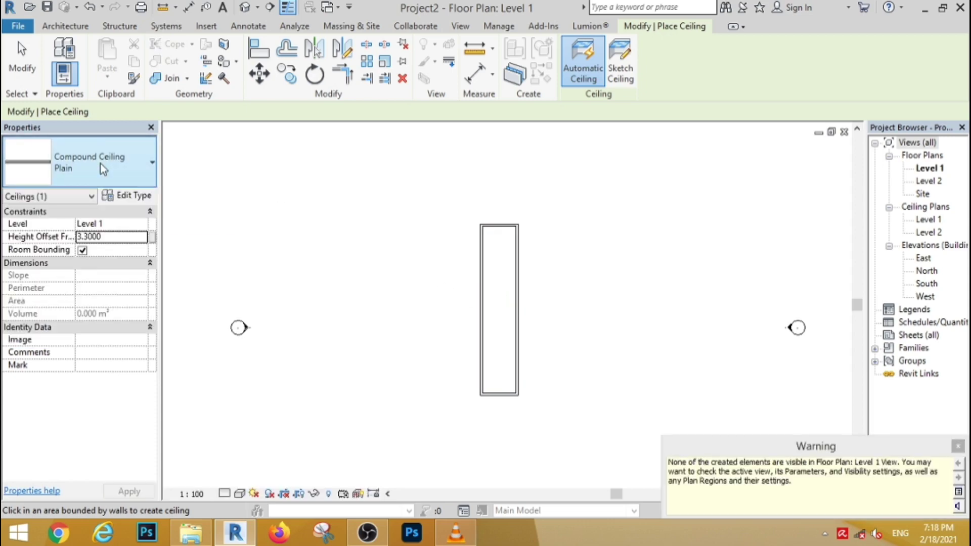
pyautogui.click(109, 239)
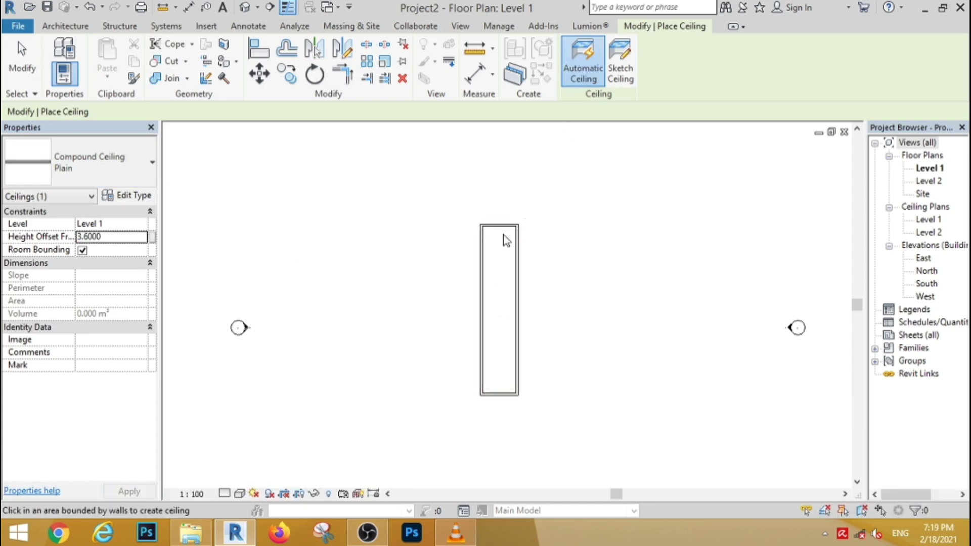
pyautogui.click(498, 262)
pyautogui.click(23, 63)
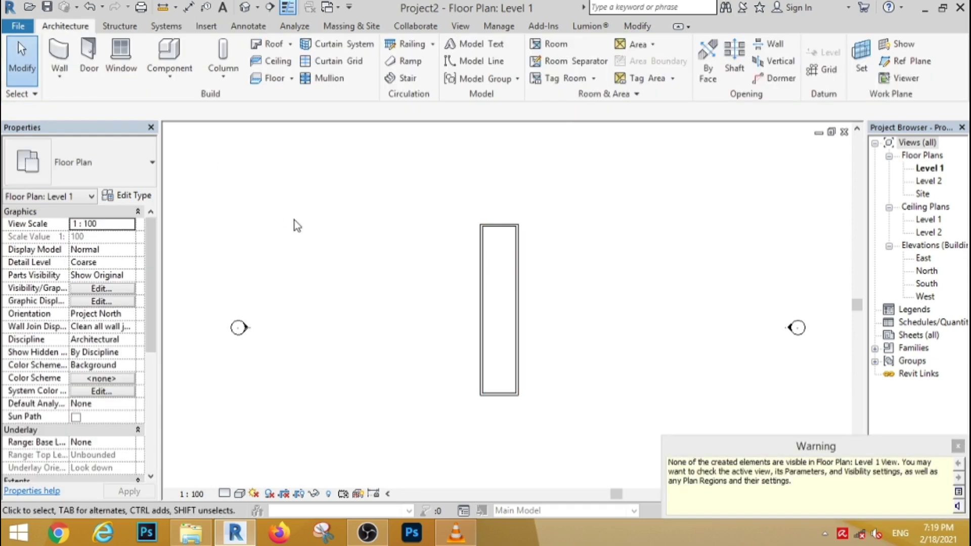
# Examine the ceilings behind the end wall in the South elevation and return to the Level 1 floor plan.
pyautogui.scroll(-2, 298, 227)
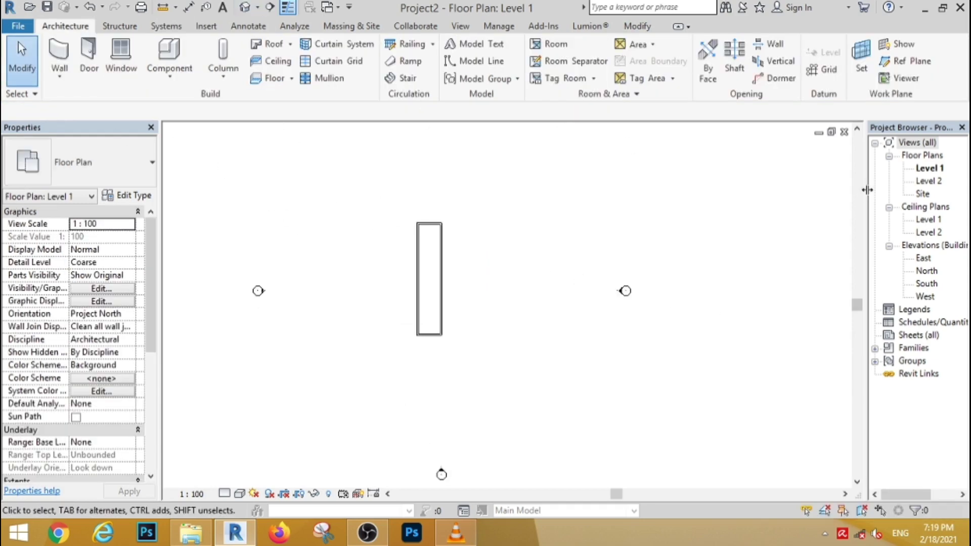
pyautogui.doubleClick(926, 283)
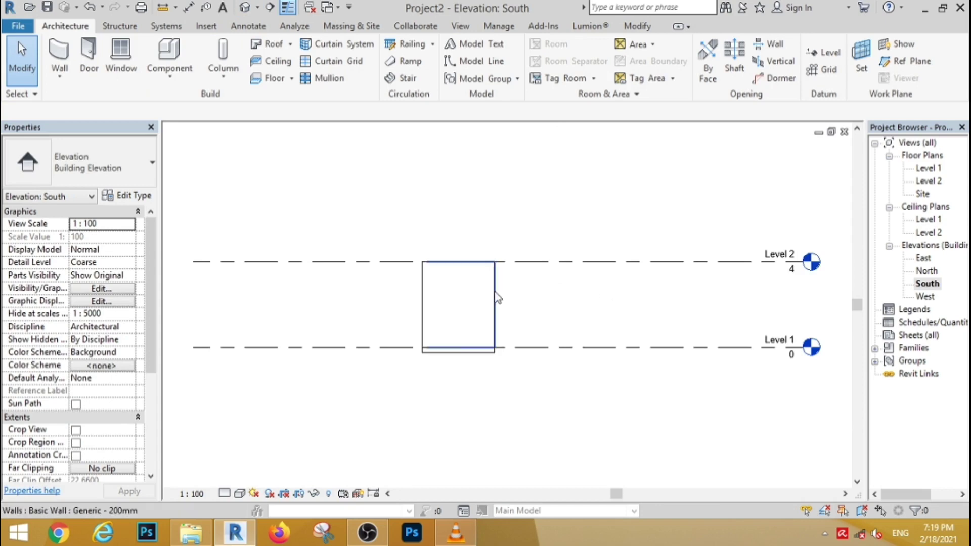
pyautogui.click(497, 298)
pyautogui.scroll(4, 452, 276)
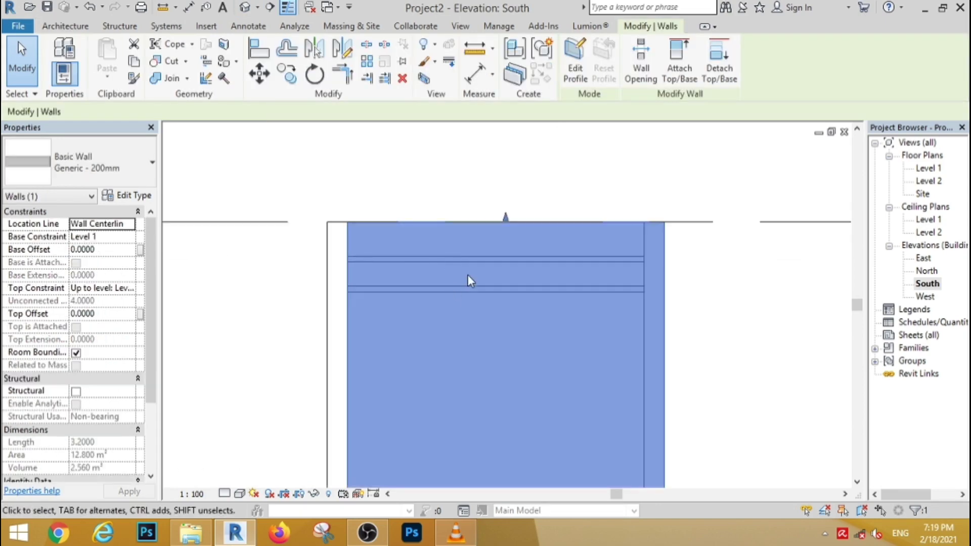
pyautogui.click(747, 341)
pyautogui.scroll(-3, 449, 237)
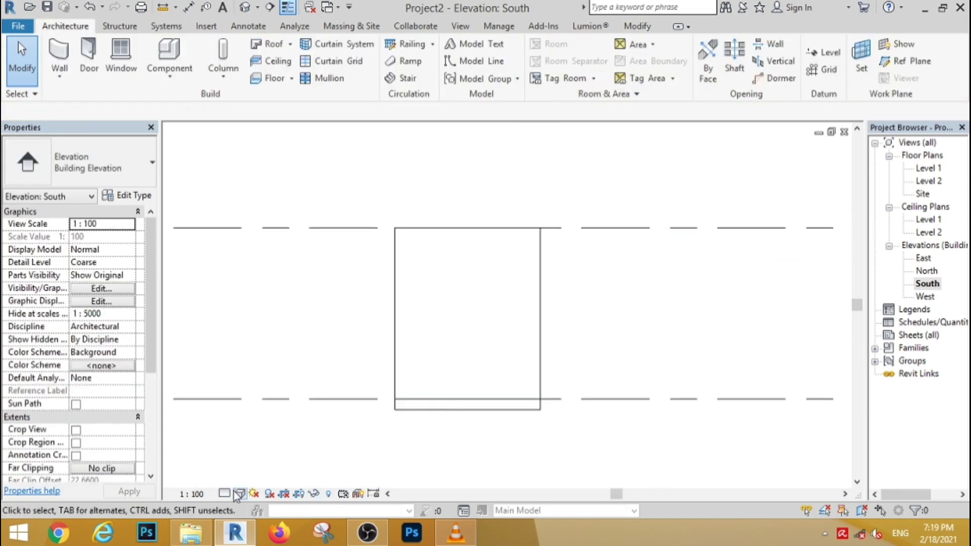
pyautogui.doubleClick(928, 168)
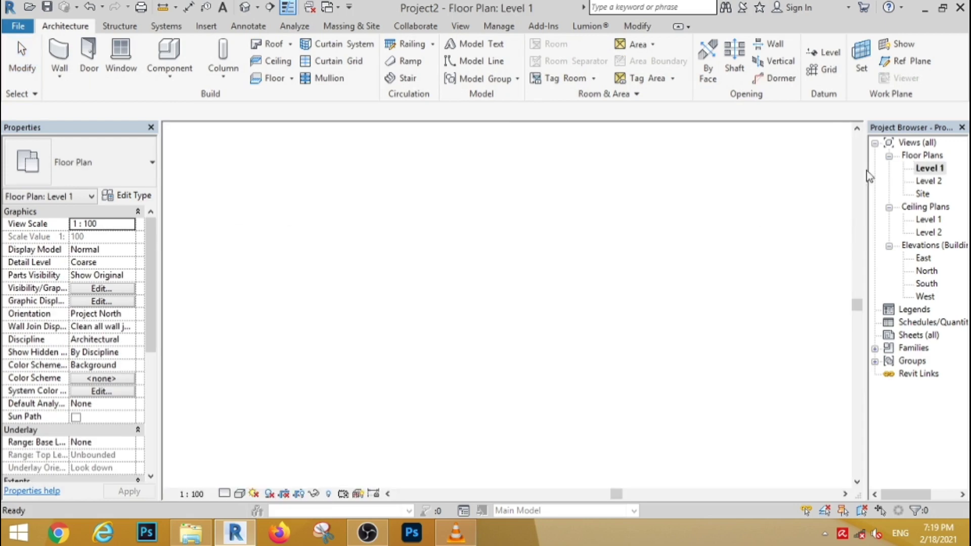
# Draw a building section across the width of the room, looking toward its south end wall.
pyautogui.click(257, 7)
pyautogui.click(282, 9)
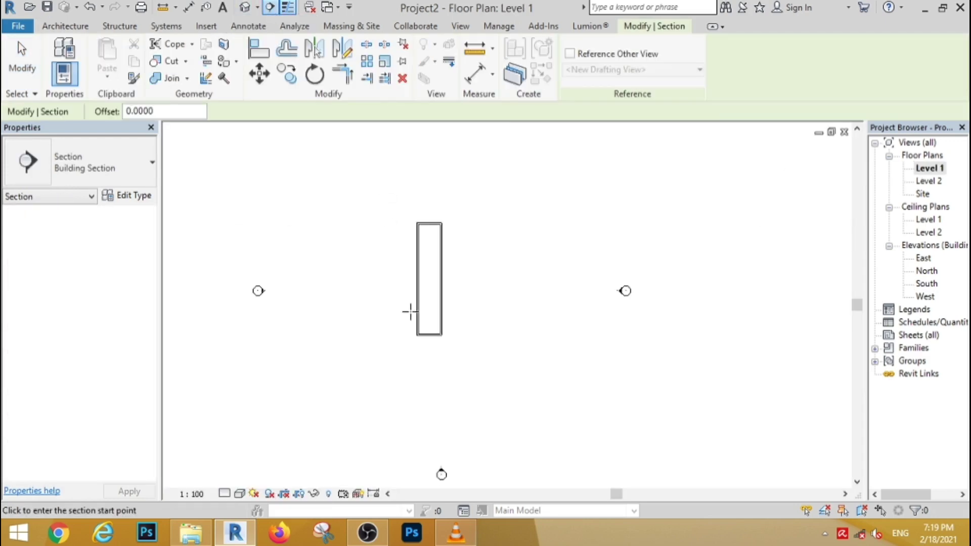
pyautogui.scroll(3, 410, 311)
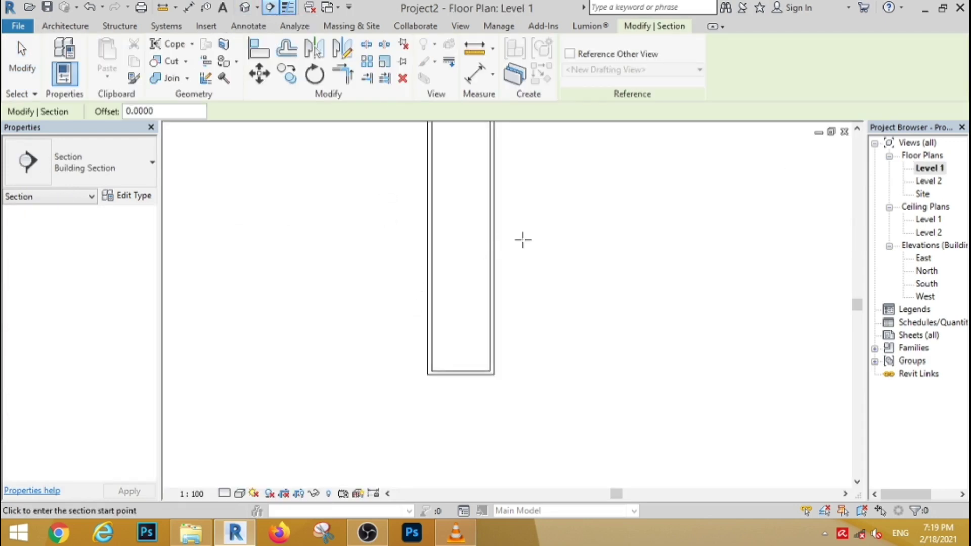
pyautogui.click(394, 236)
pyautogui.press('Escape')
pyautogui.press('Escape')
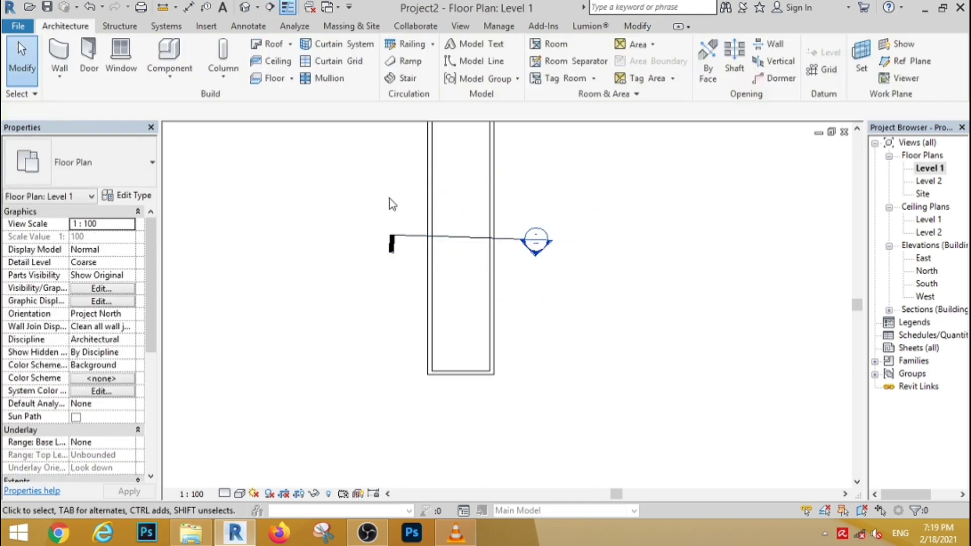
# Delete the slightly slanted section across the room along with its view.
pyautogui.moveTo(392, 271); pyautogui.dragTo(387, 207)
pyautogui.click(402, 78)
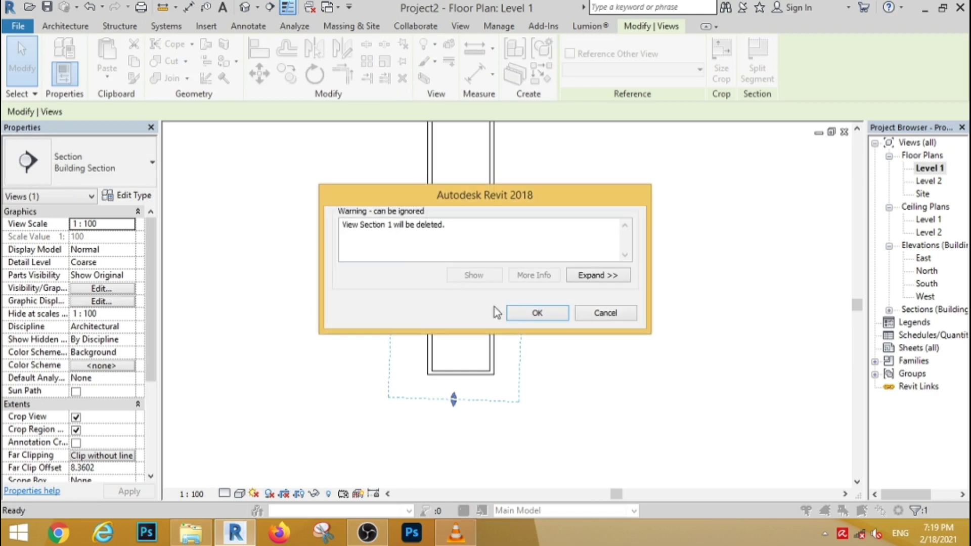
pyautogui.click(533, 312)
# Draw a straight horizontal building section across the southern part of the room, looking north.
pyautogui.click(273, 11)
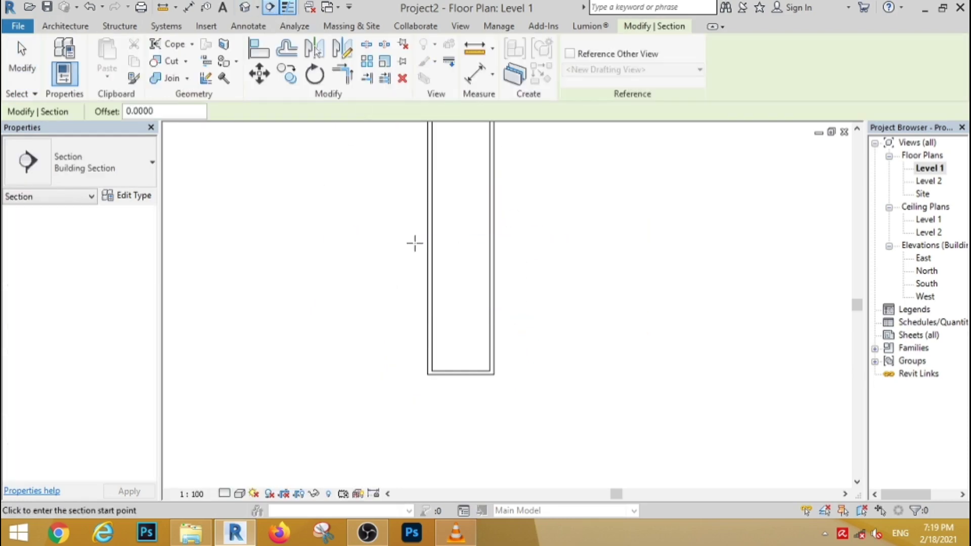
pyautogui.click(398, 251)
pyautogui.click(532, 248)
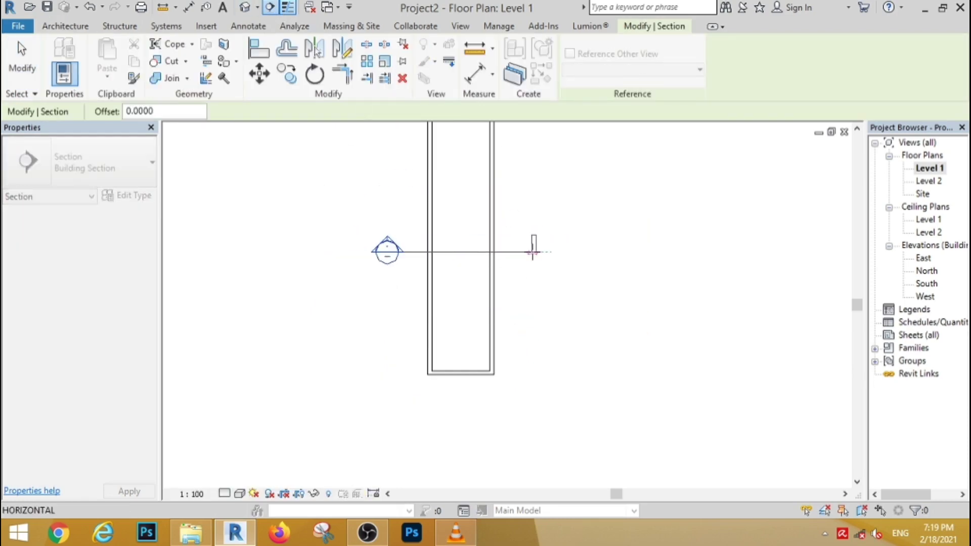
pyautogui.click(21, 63)
pyautogui.click(23, 64)
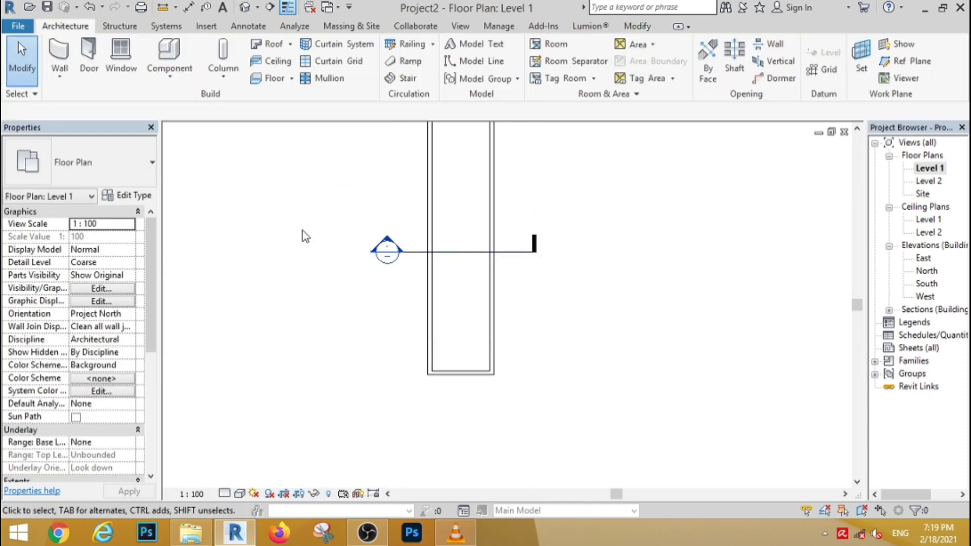
# Open the section view and start editing the boundary of the lower ceiling (3.3 m offset) in Reflected Ceiling Plan: Level 1.
pyautogui.scroll(-4, 303, 234)
pyautogui.scroll(2, 311, 240)
pyautogui.doubleClick(333, 229)
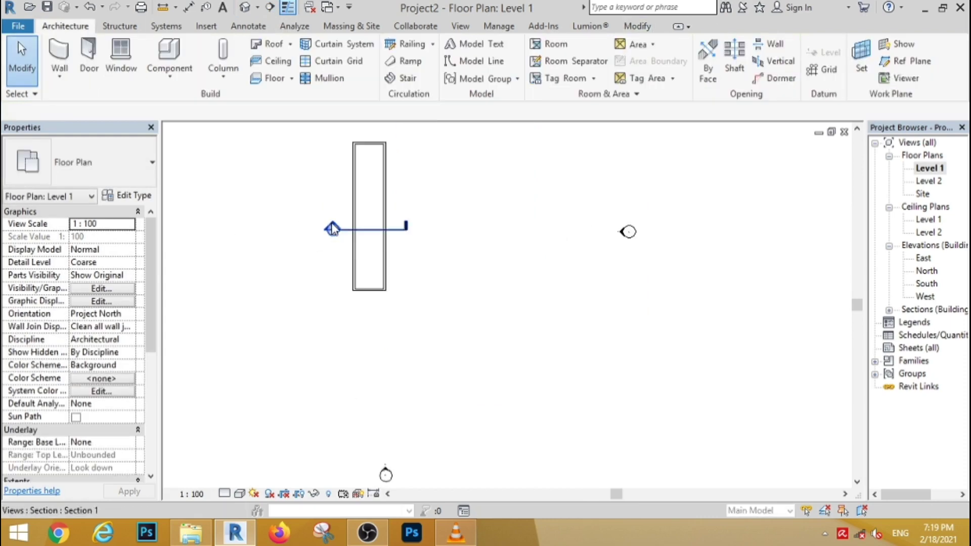
pyautogui.doubleClick(459, 236)
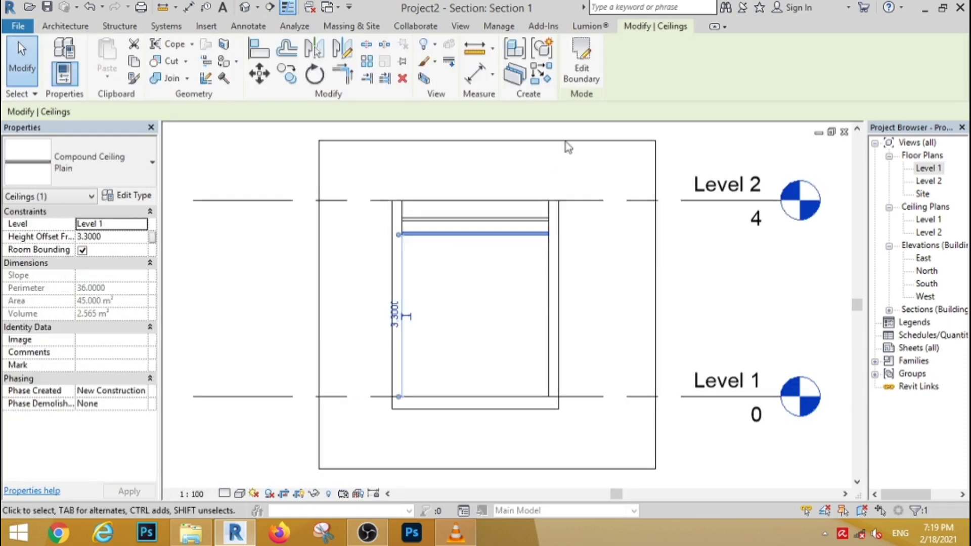
pyautogui.click(452, 244)
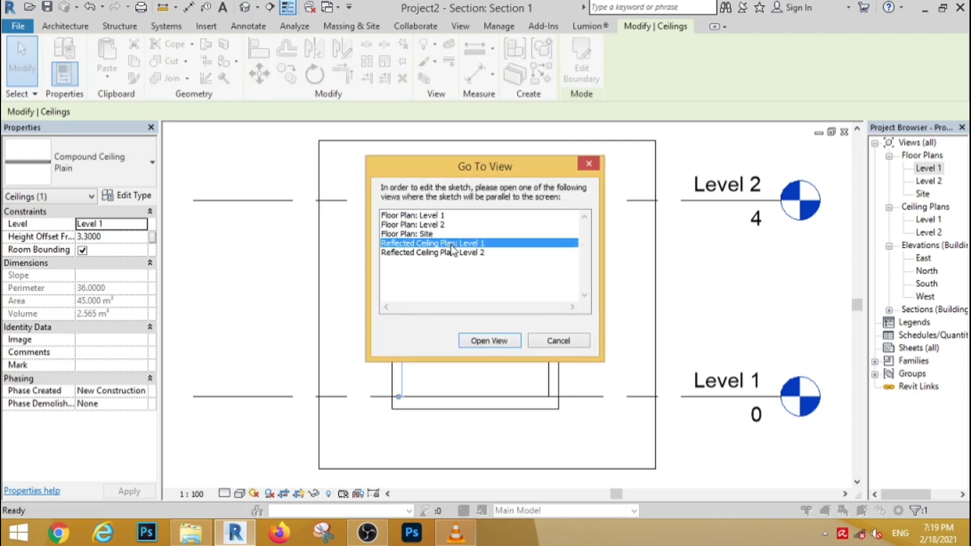
pyautogui.click(489, 342)
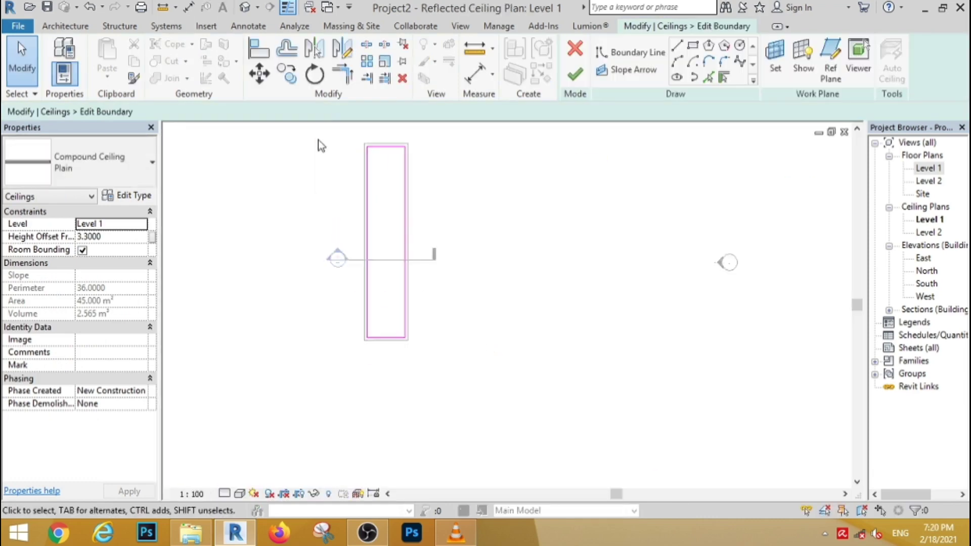
# Draw a diagonal boundary line at about 45 degrees from the ceiling's north-west inner corner to just beyond the east wall.
pyautogui.scroll(5, 377, 146)
pyautogui.press('l')
pyautogui.press('i')
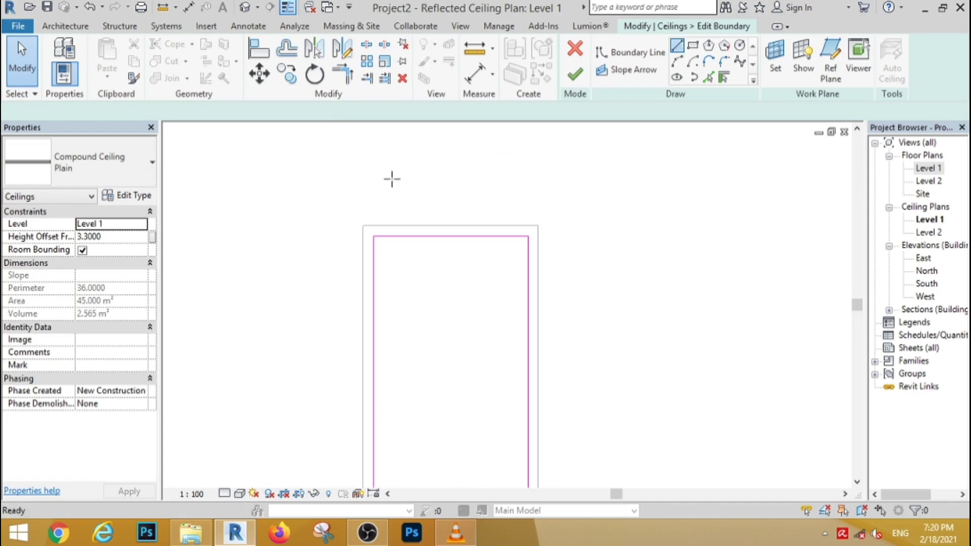
pyautogui.click(373, 236)
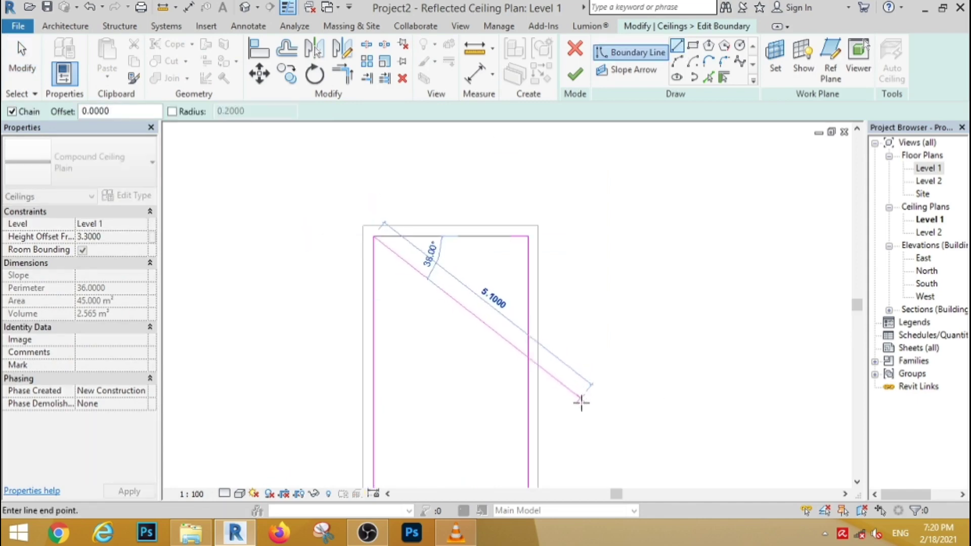
pyautogui.click(575, 435)
pyautogui.press('Escape')
pyautogui.press('Escape')
# Mirror a copy of the diagonal line about a vertical axis through the midpoint of the north wall.
pyautogui.moveTo(469, 282); pyautogui.dragTo(444, 332)
pyautogui.click(343, 49)
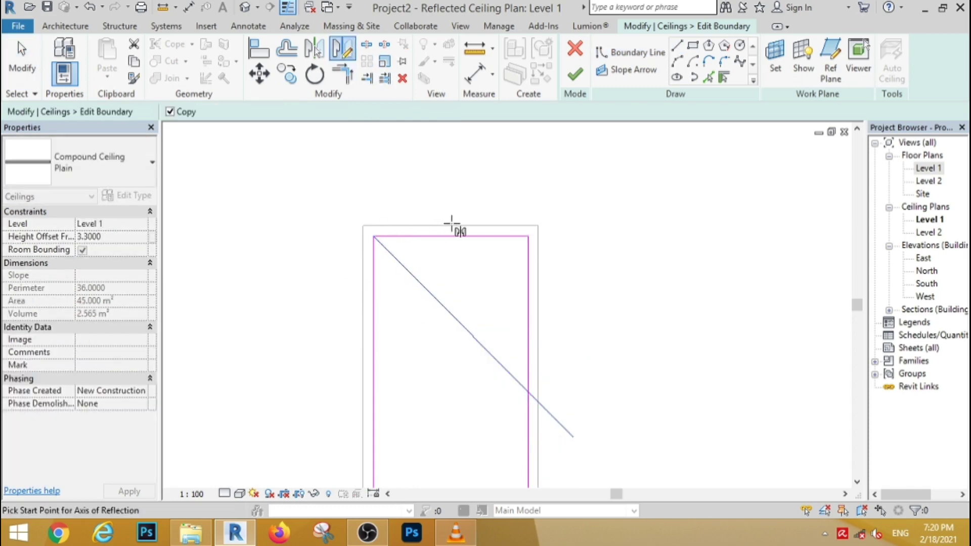
pyautogui.click(451, 225)
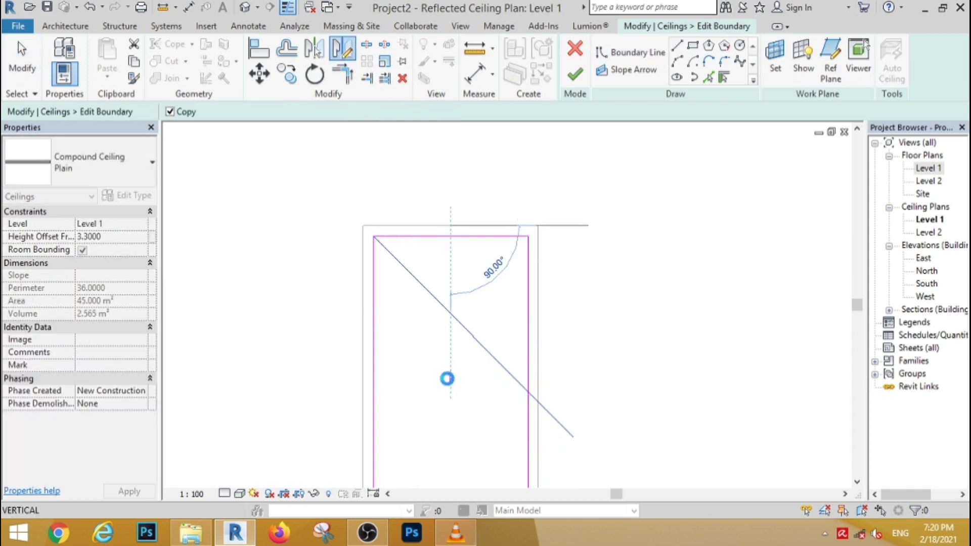
pyautogui.click(447, 378)
pyautogui.click(22, 56)
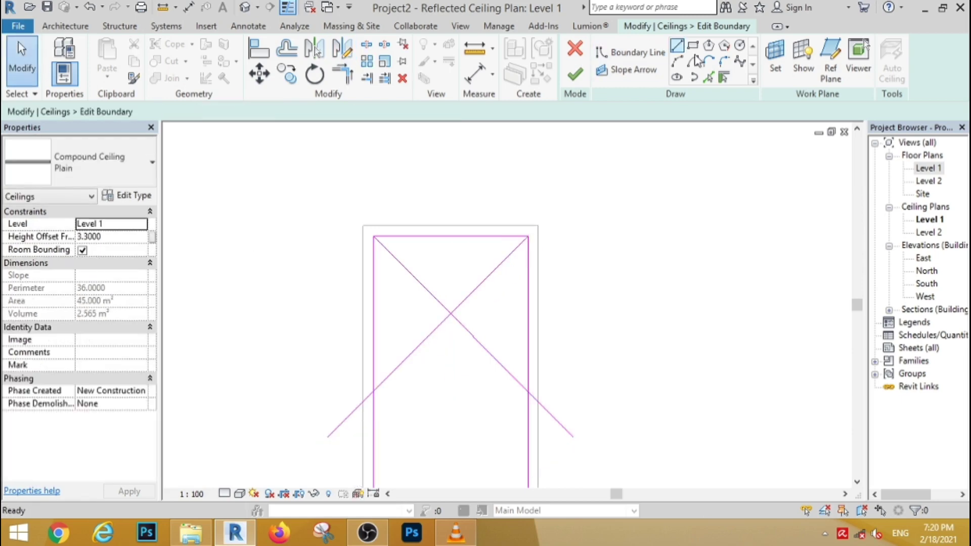
pyautogui.click(723, 62)
pyautogui.scroll(4, 499, 247)
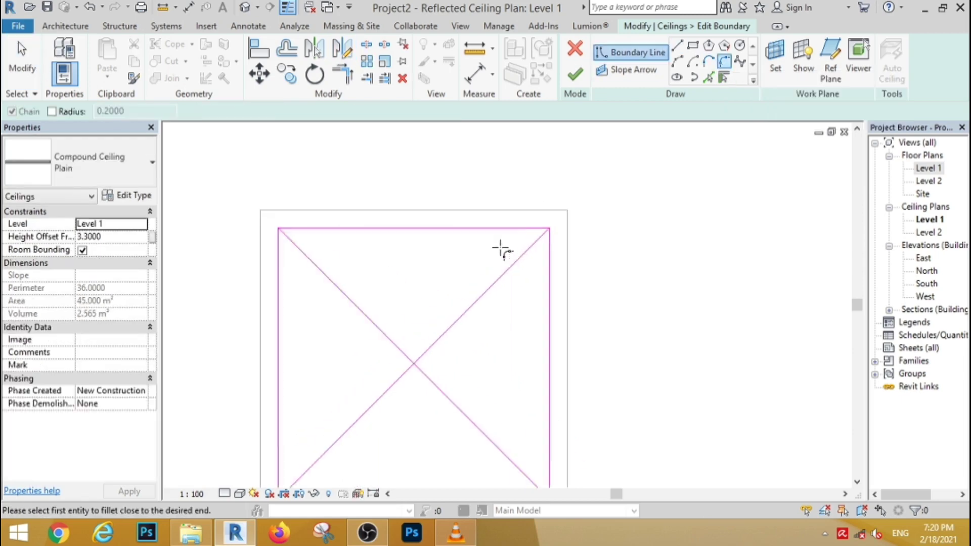
pyautogui.click(542, 222)
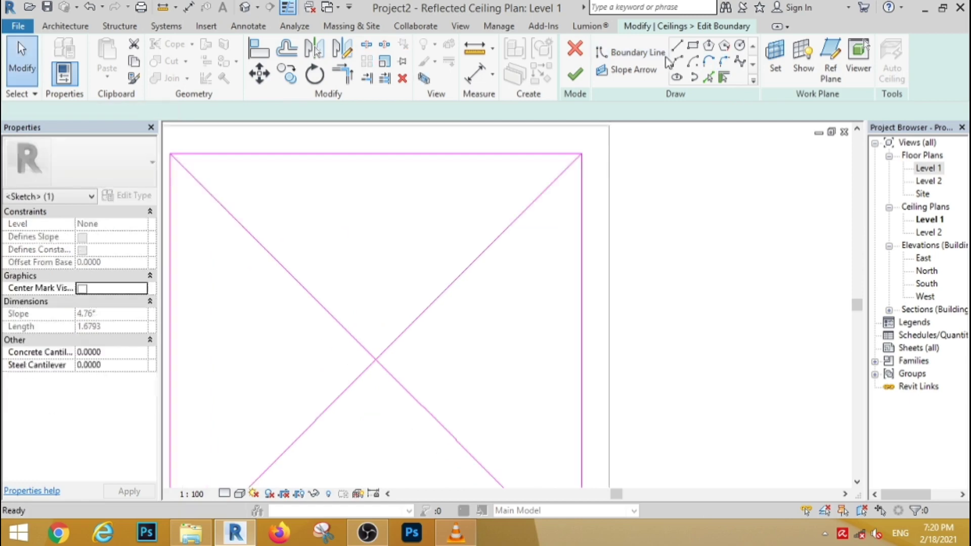
# Draw a shallow arc of about 9.09 m radius beside the north-east diagonal, from near the corner to just above the crossing.
pyautogui.click(675, 62)
pyautogui.click(581, 154)
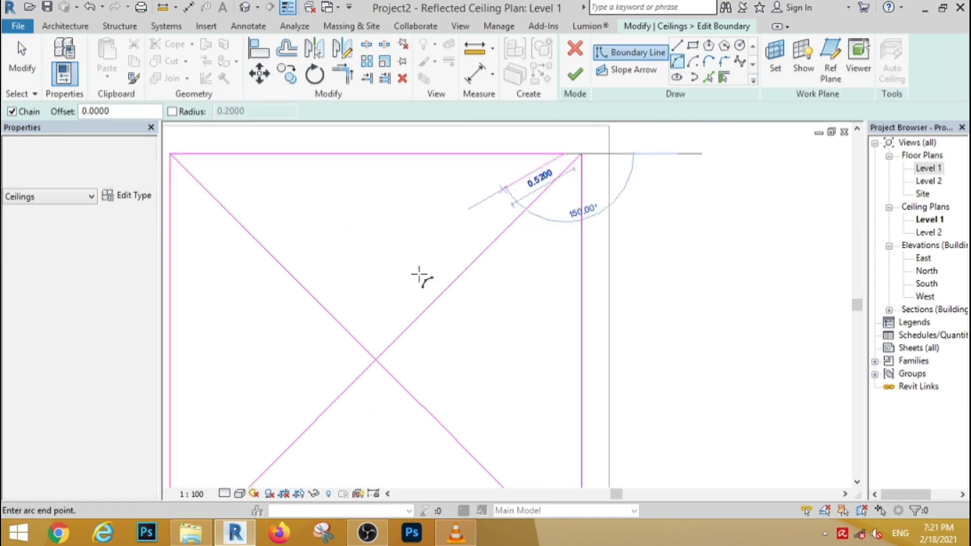
pyautogui.click(378, 344)
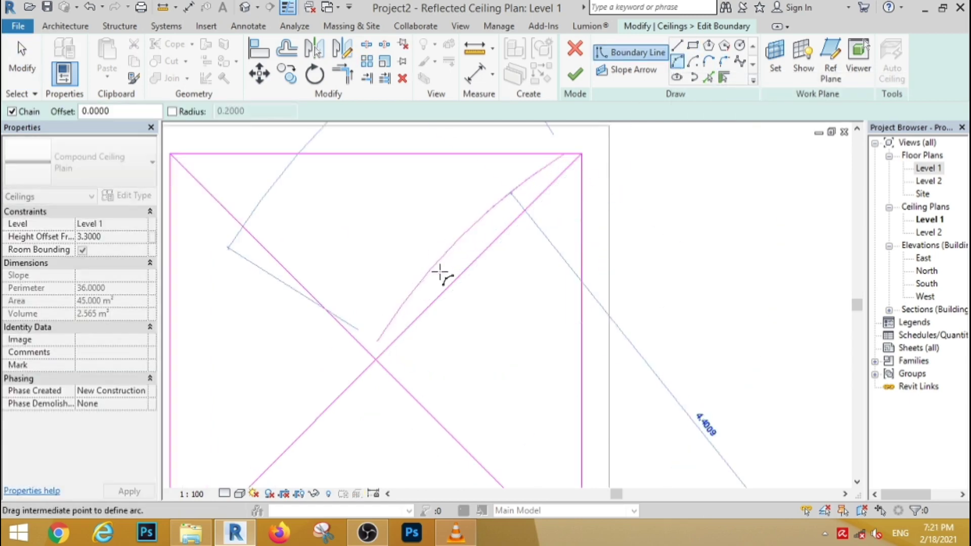
pyautogui.scroll(2, 471, 257)
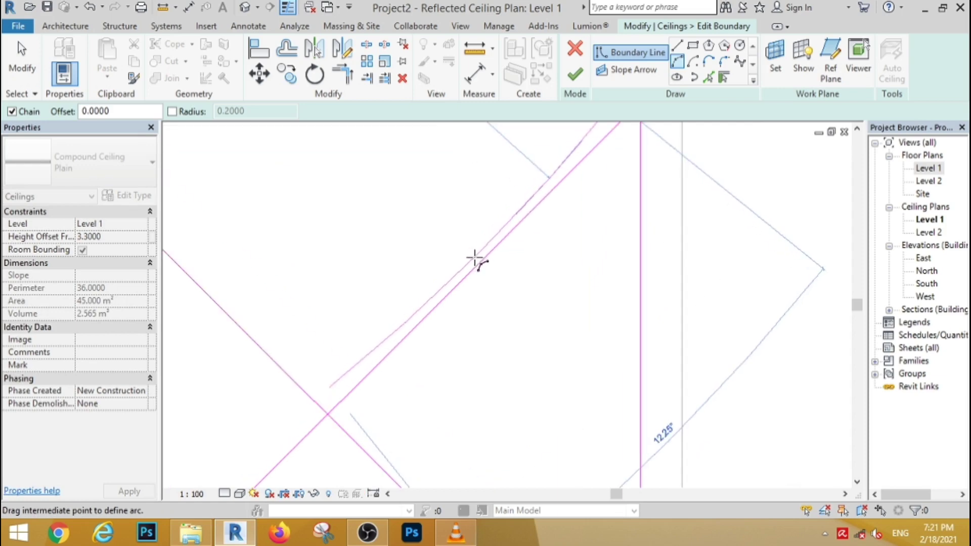
pyautogui.press('Escape')
pyautogui.press('Escape')
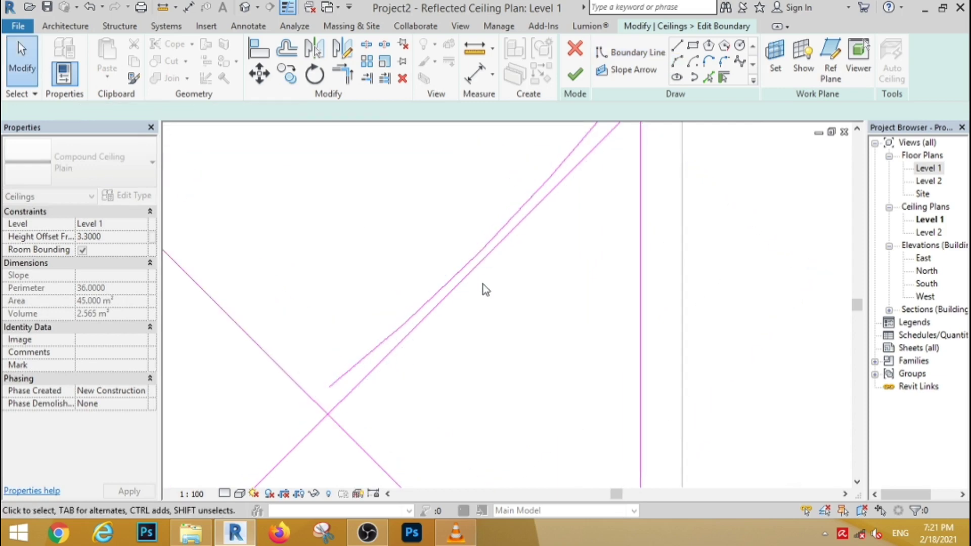
# Mirror a copy of the arc across the north-east diagonal, using the wall corner and the crossing as the axis.
pyautogui.scroll(-2, 481, 288)
pyautogui.scroll(1, 490, 335)
pyautogui.click(531, 188)
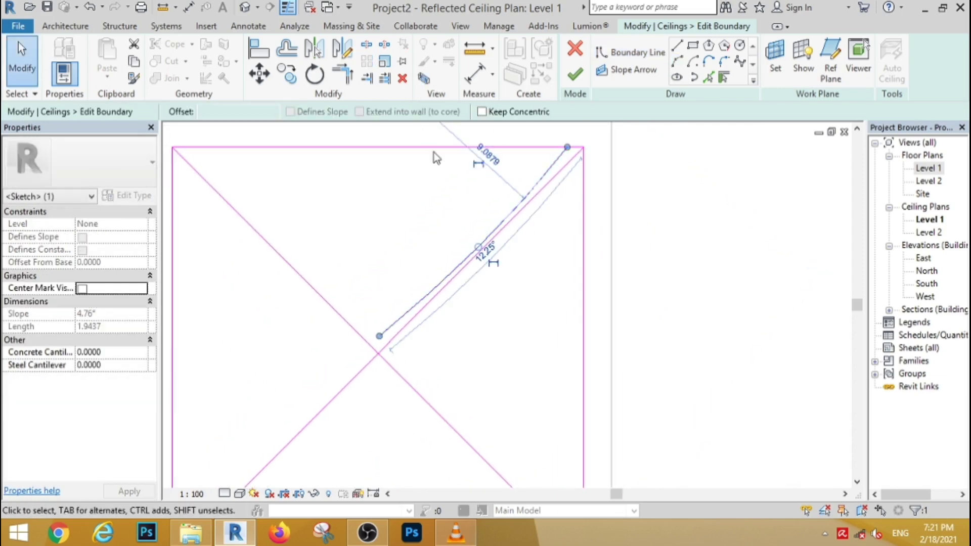
pyautogui.click(337, 57)
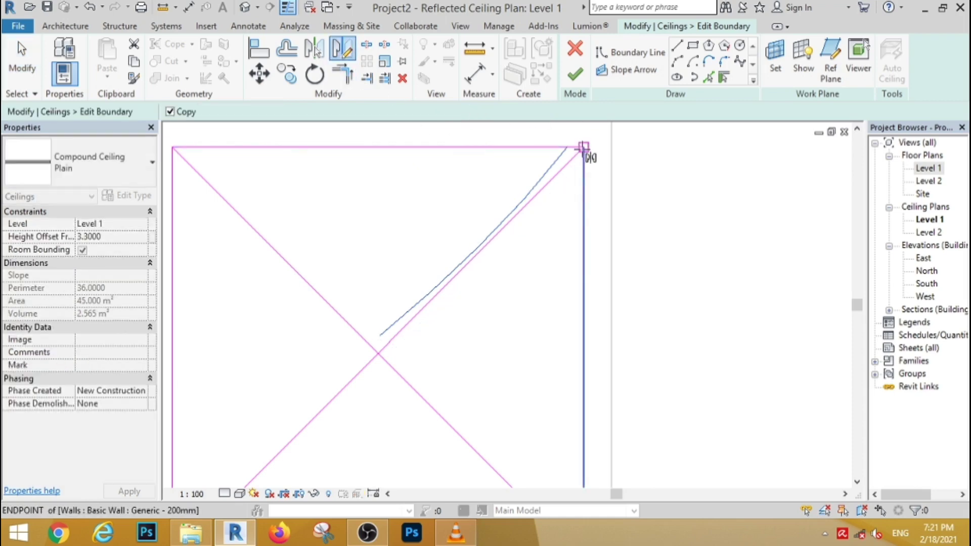
pyautogui.click(584, 147)
pyautogui.click(379, 352)
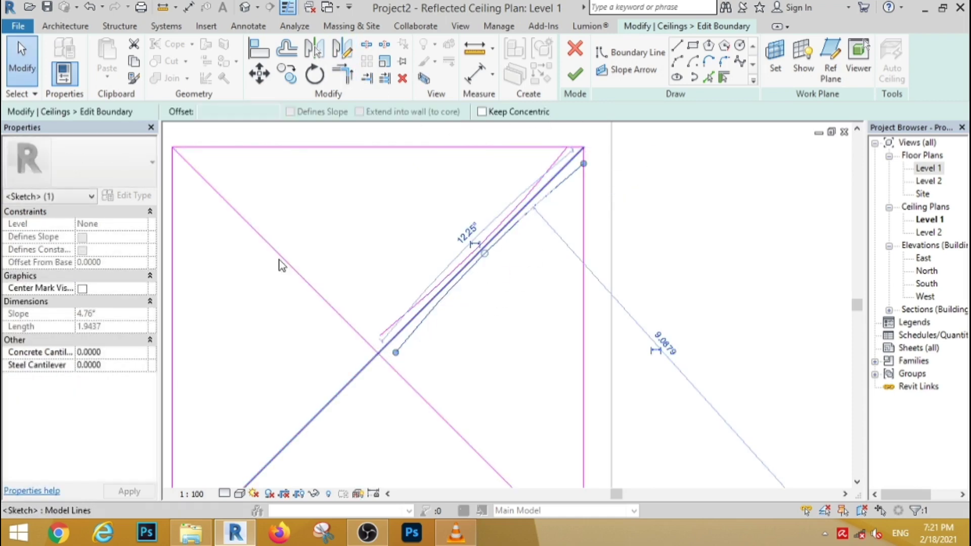
pyautogui.click(18, 75)
# Rotate a copy of both arcs 90 degrees counterclockwise about the point where the diagonals cross.
pyautogui.scroll(2, 484, 263)
pyautogui.scroll(-3, 427, 325)
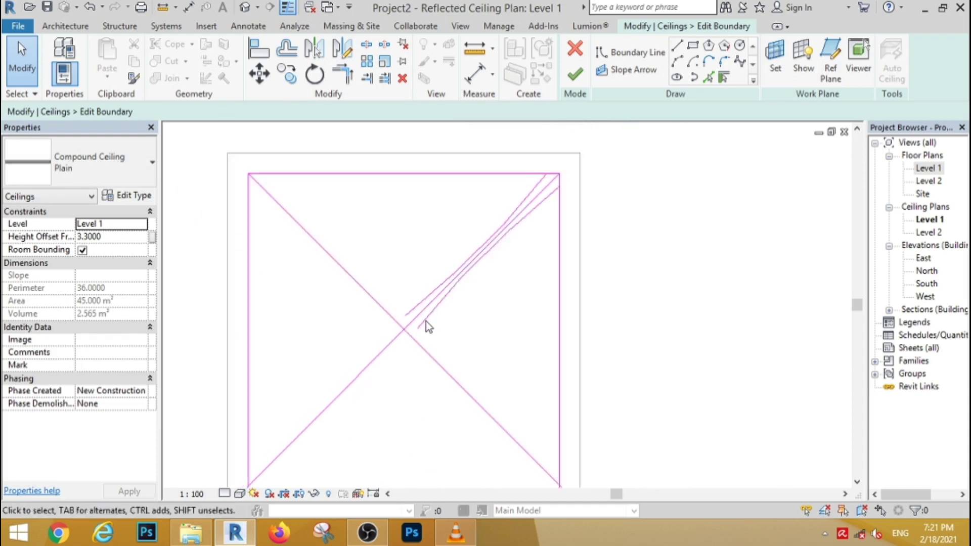
pyautogui.scroll(3, 425, 328)
pyautogui.scroll(-3, 425, 329)
pyautogui.click(429, 285)
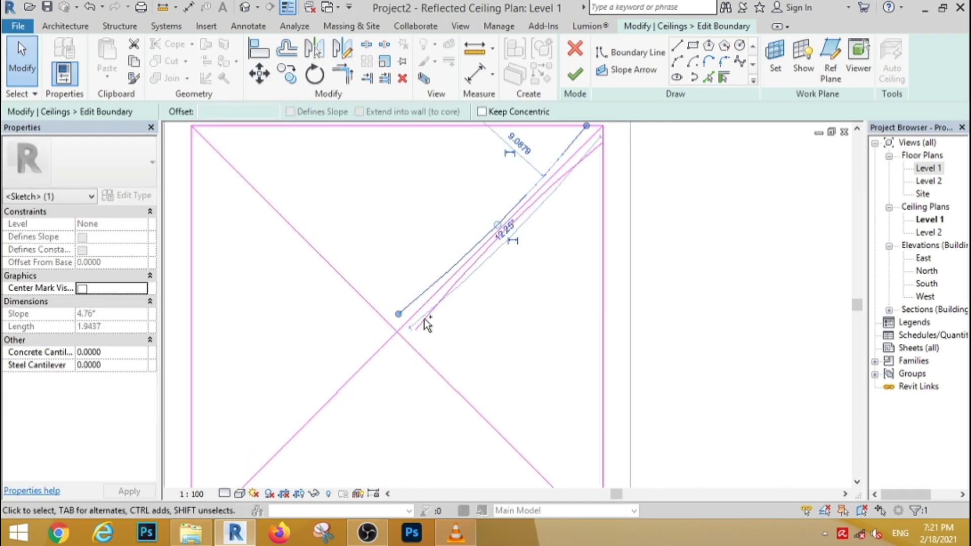
pyautogui.press('r')
pyautogui.press('o')
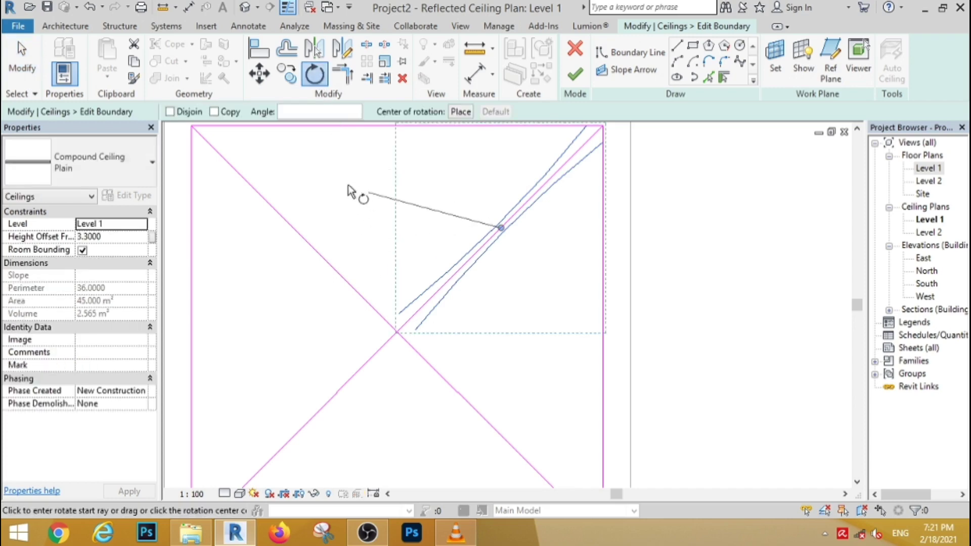
pyautogui.click(461, 111)
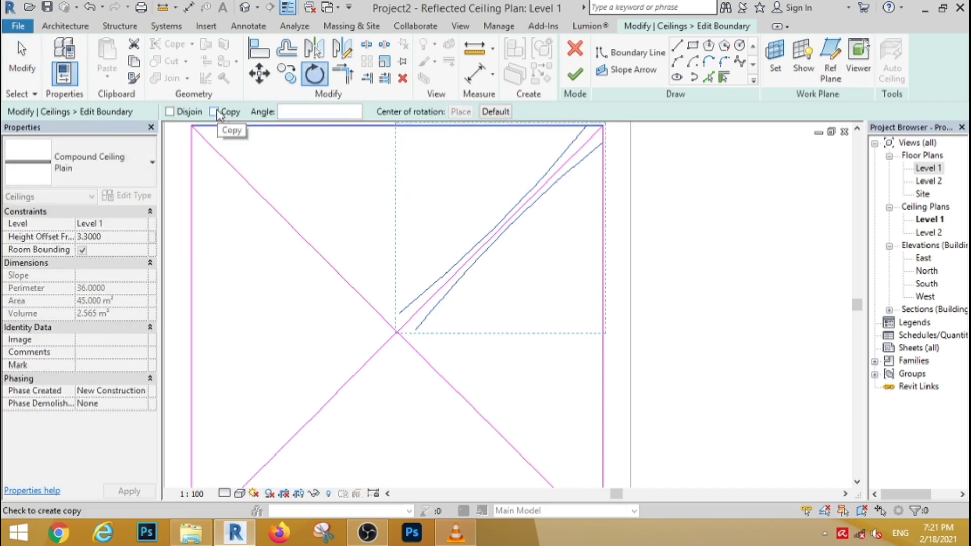
pyautogui.click(214, 111)
pyautogui.click(397, 332)
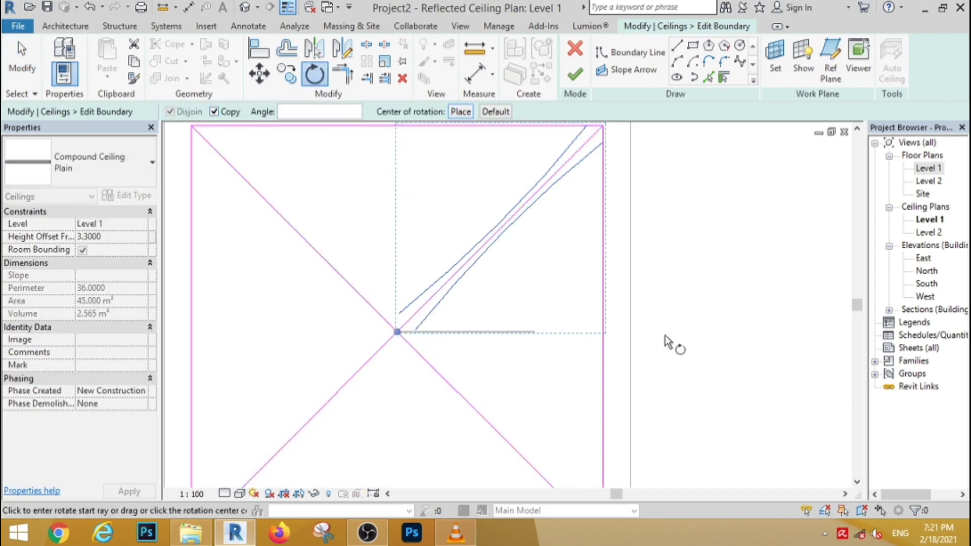
pyautogui.click(688, 341)
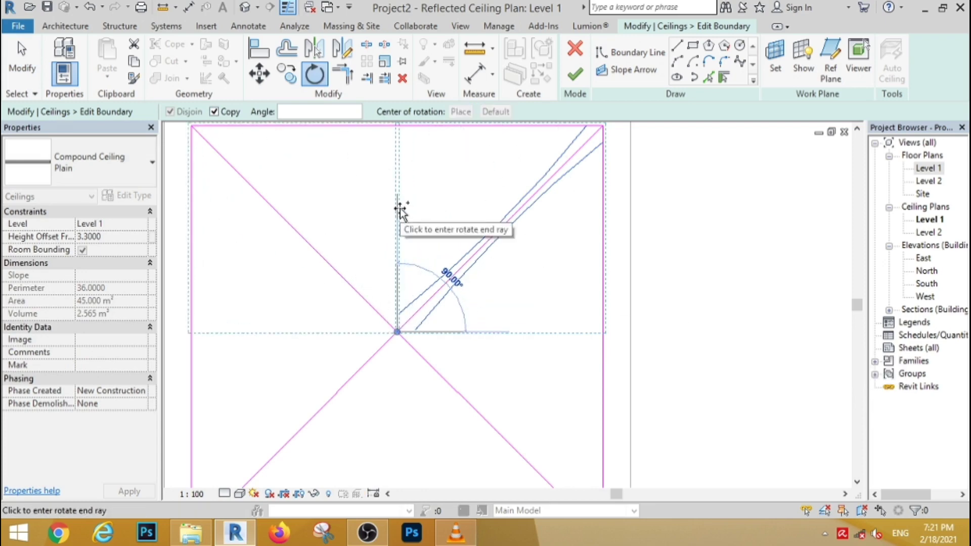
pyautogui.click(399, 208)
# Mirror a copy of all four arcs downward about a horizontal axis through the crossing of the diagonals.
pyautogui.scroll(-2, 400, 208)
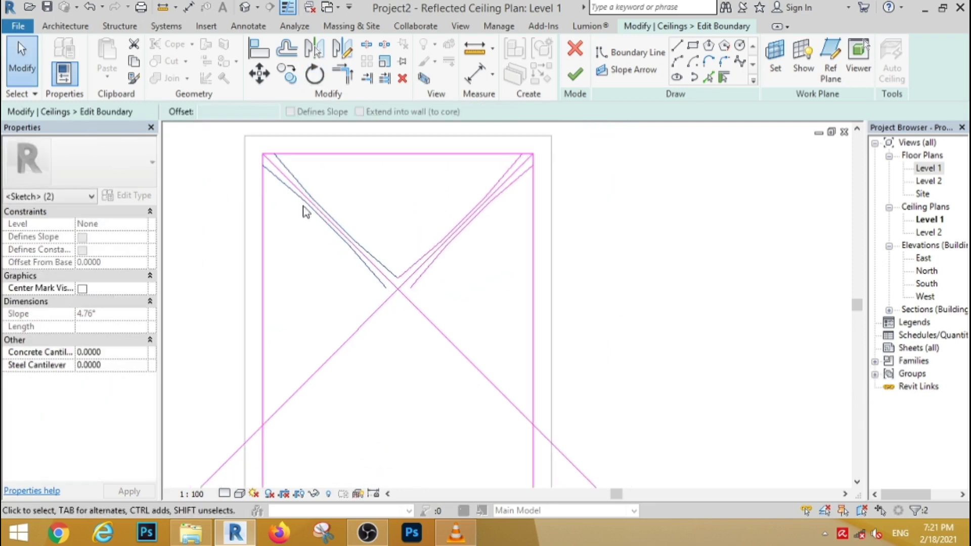
pyautogui.scroll(2, 365, 228)
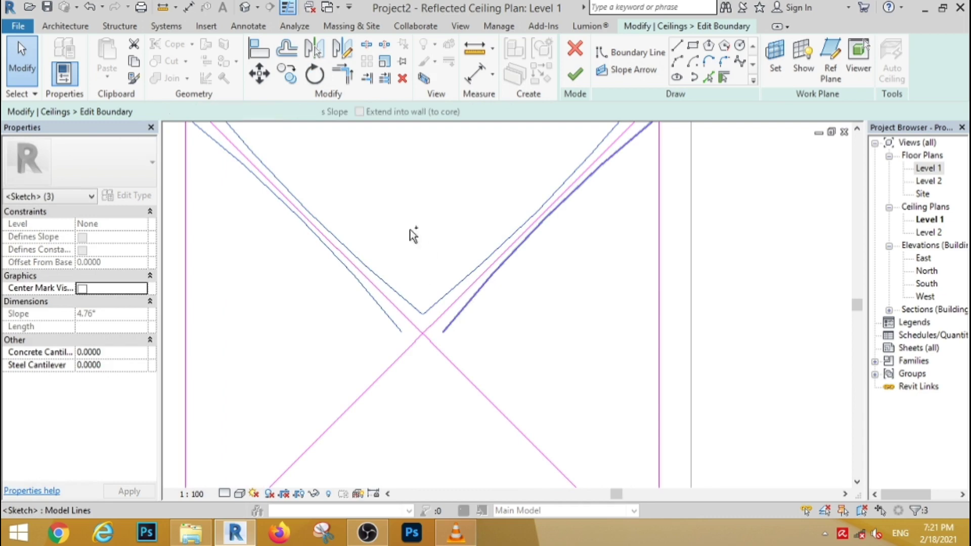
pyautogui.press('d')
pyautogui.press('m')
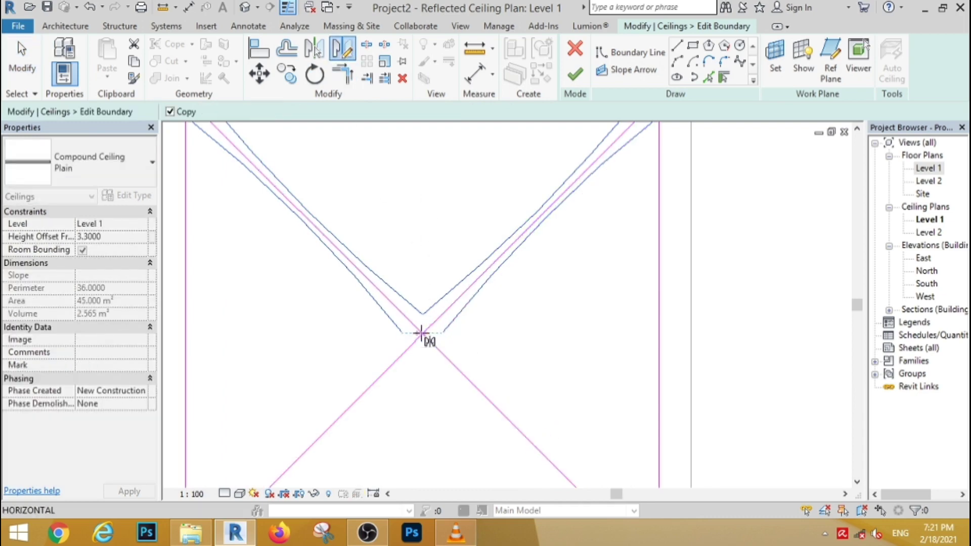
pyautogui.click(576, 333)
pyautogui.click(19, 69)
pyautogui.scroll(-5, 379, 235)
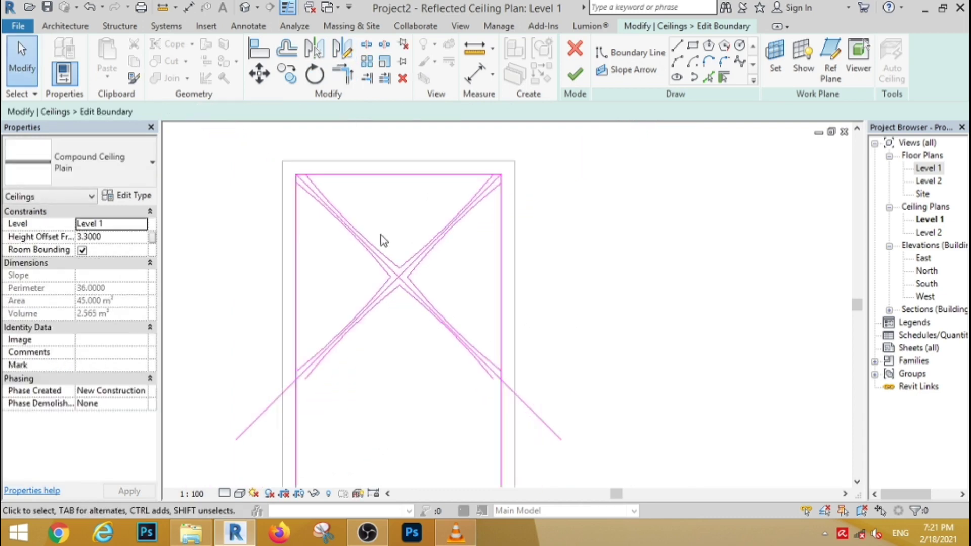
# Round the four inner corners where the arcs meet around the crossing with fillet arcs of 0.2 m radius.
pyautogui.scroll(4, 383, 268)
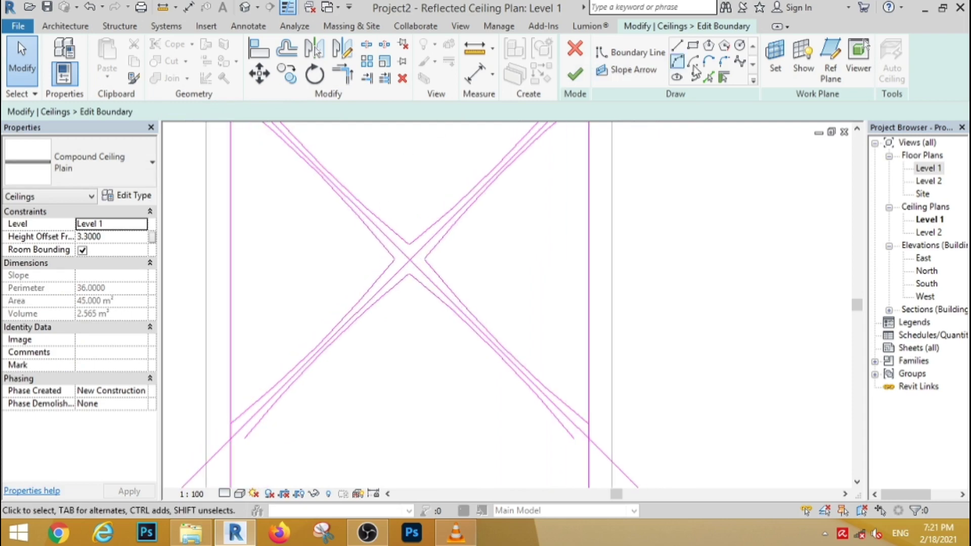
pyautogui.click(679, 74)
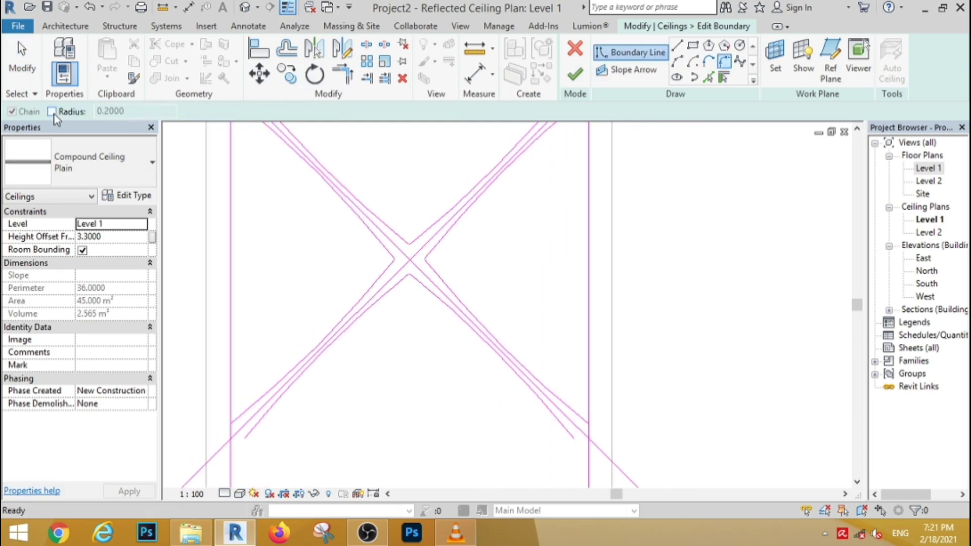
pyautogui.scroll(2, 394, 236)
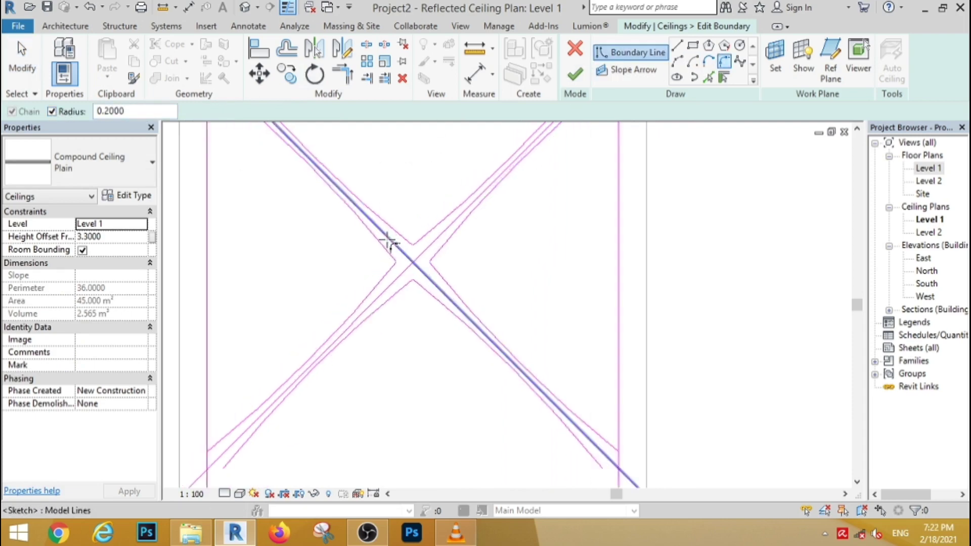
pyautogui.click(460, 251)
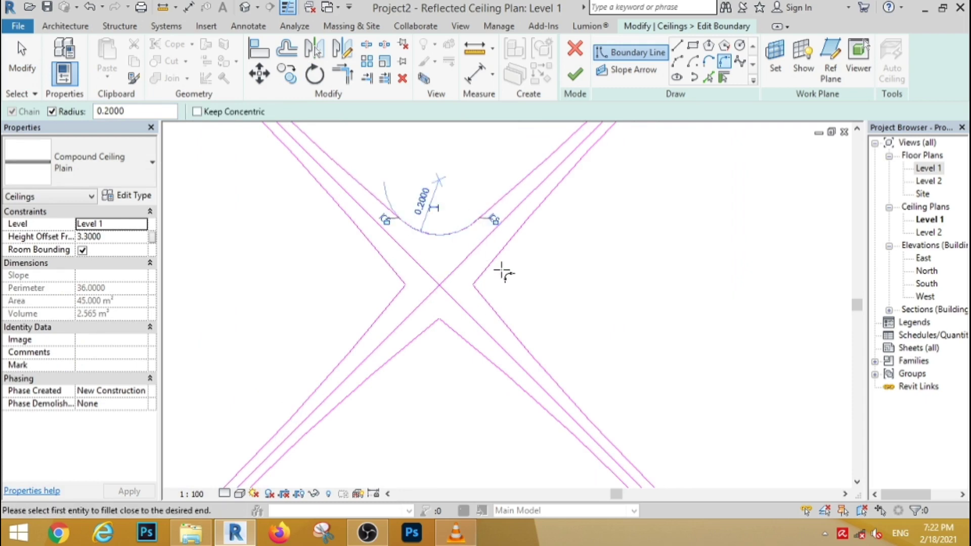
pyautogui.click(483, 300)
pyautogui.click(457, 333)
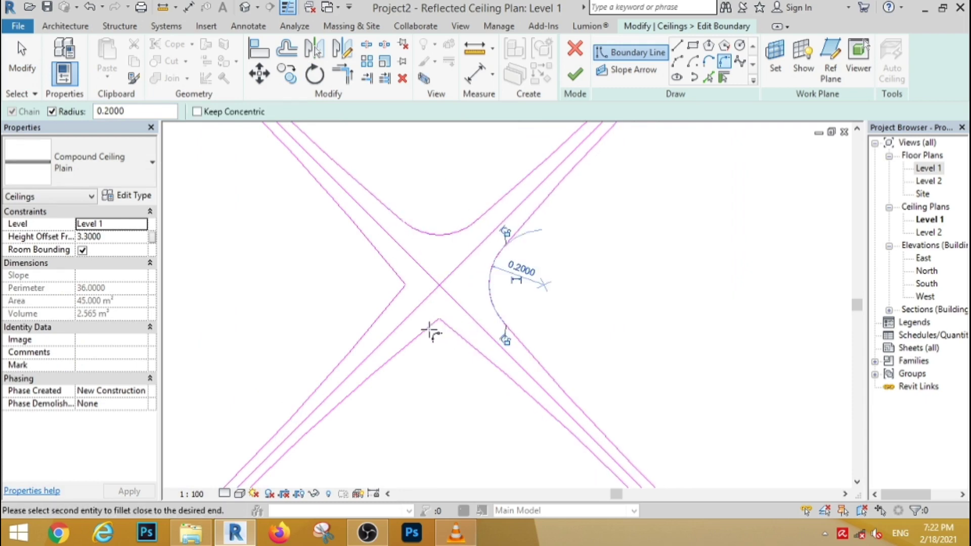
pyautogui.click(428, 328)
pyautogui.click(396, 301)
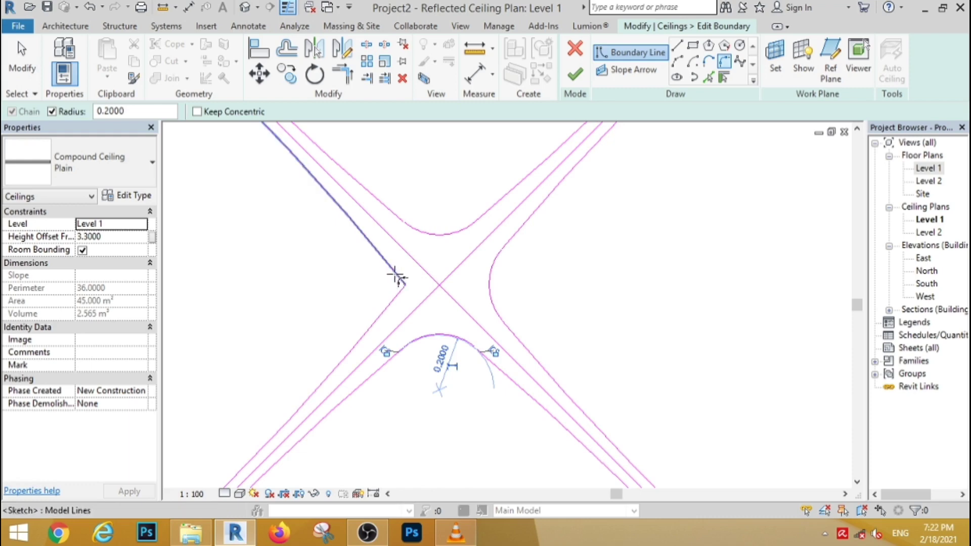
pyautogui.click(396, 277)
pyautogui.click(22, 56)
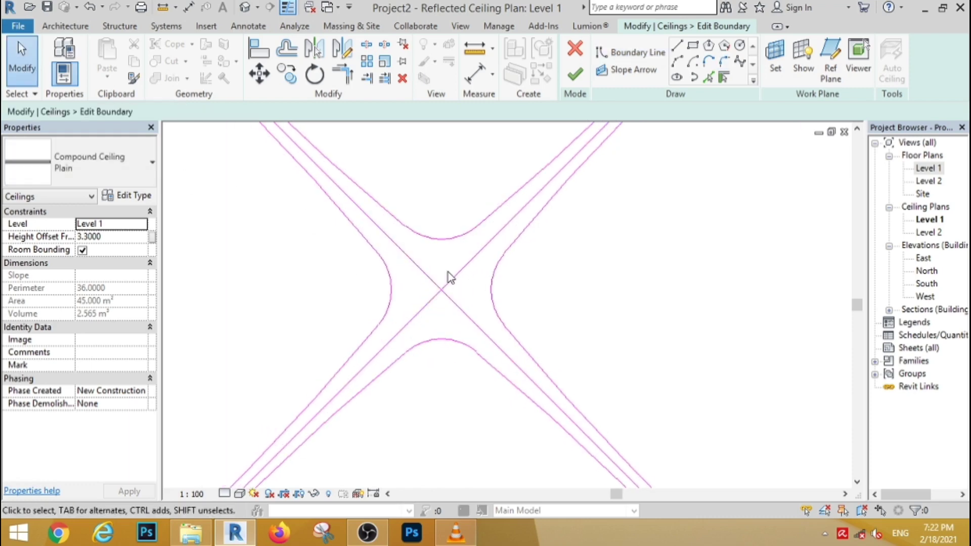
# Delete the two straight diagonal construction lines from the ceiling sketch.
pyautogui.click(416, 261)
pyautogui.click(403, 78)
pyautogui.scroll(-3, 485, 248)
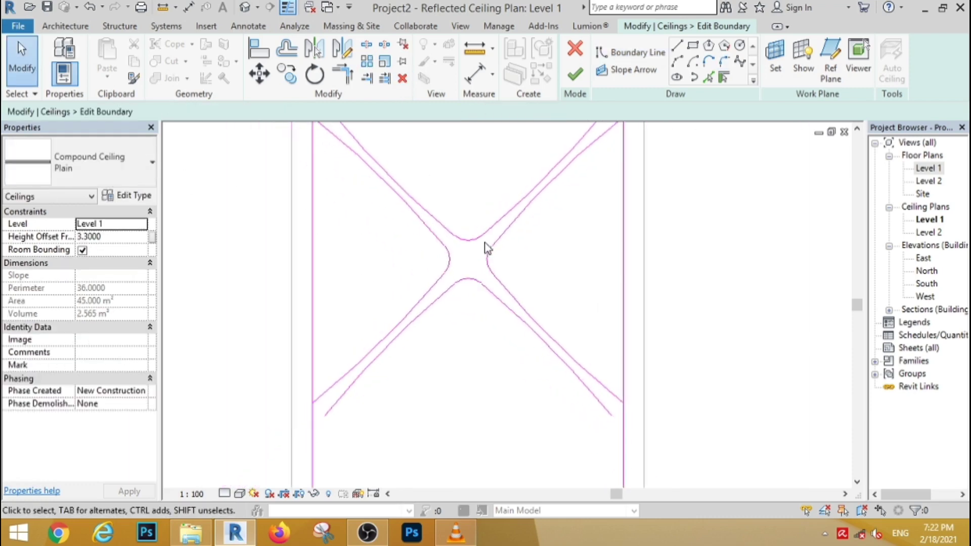
# Copy the complete curved X pattern four times straight down the length of the room at 3 m spacing.
pyautogui.scroll(-2, 461, 202)
pyautogui.scroll(2, 462, 202)
pyautogui.scroll(-1, 462, 202)
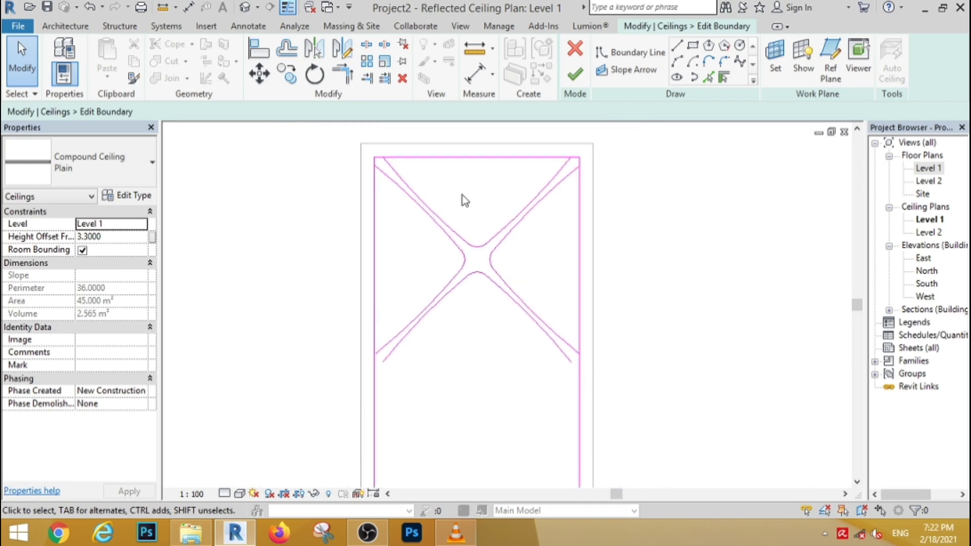
pyautogui.scroll(-1, 371, 231)
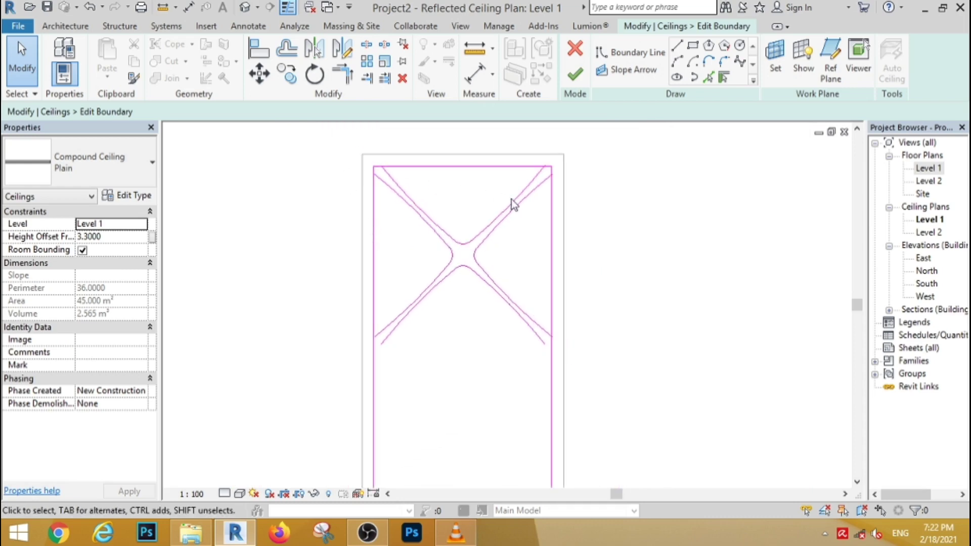
pyautogui.moveTo(511, 187)
pyautogui.mouseDown()
pyautogui.moveTo(404, 348)
pyautogui.moveTo(403, 326)
pyautogui.mouseUp()
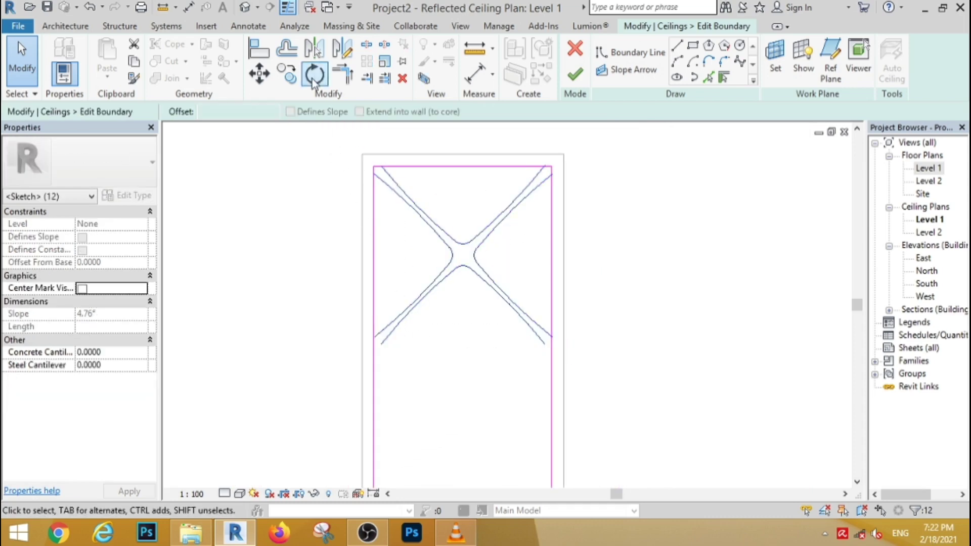
pyautogui.click(291, 80)
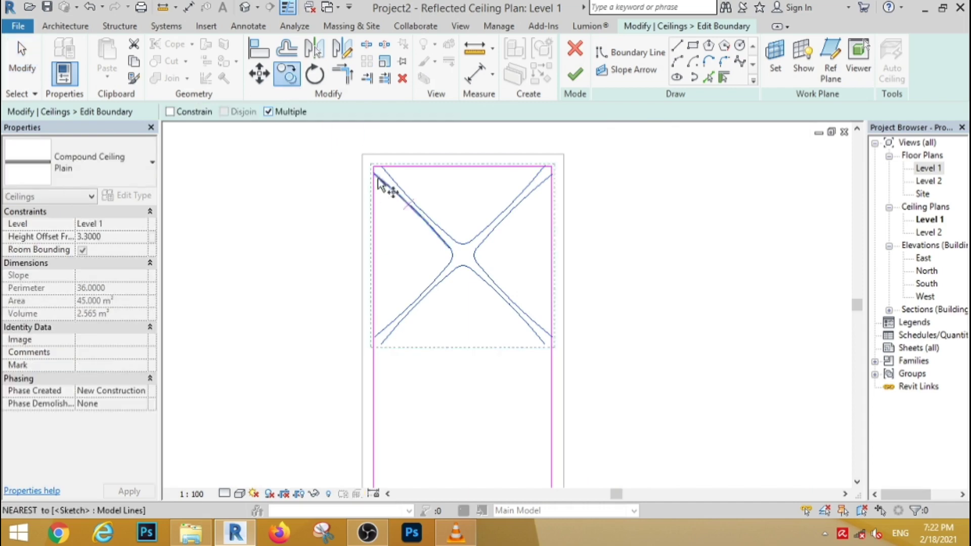
pyautogui.click(622, 229)
pyautogui.scroll(-4, 623, 229)
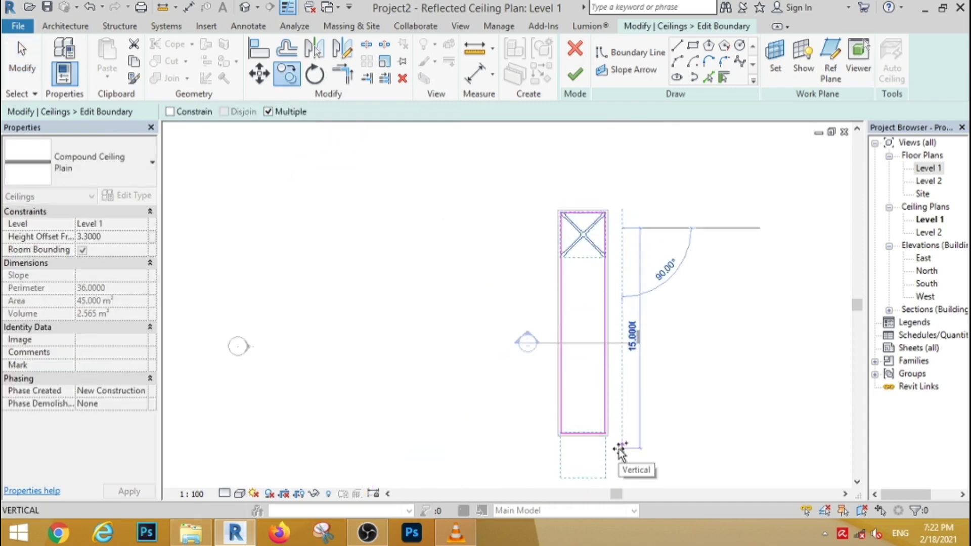
pyautogui.press('Return')
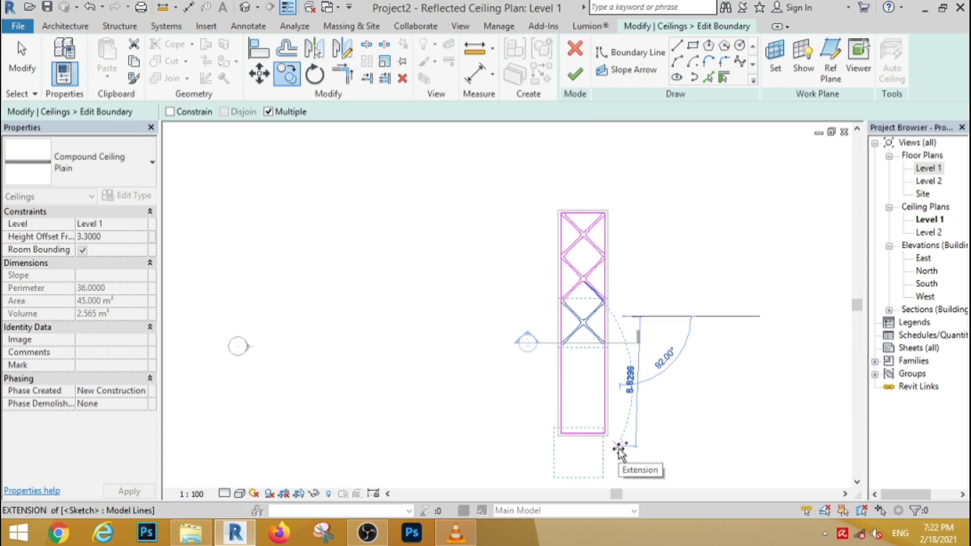
pyautogui.write('3')
pyautogui.press('Return')
pyautogui.write('3')
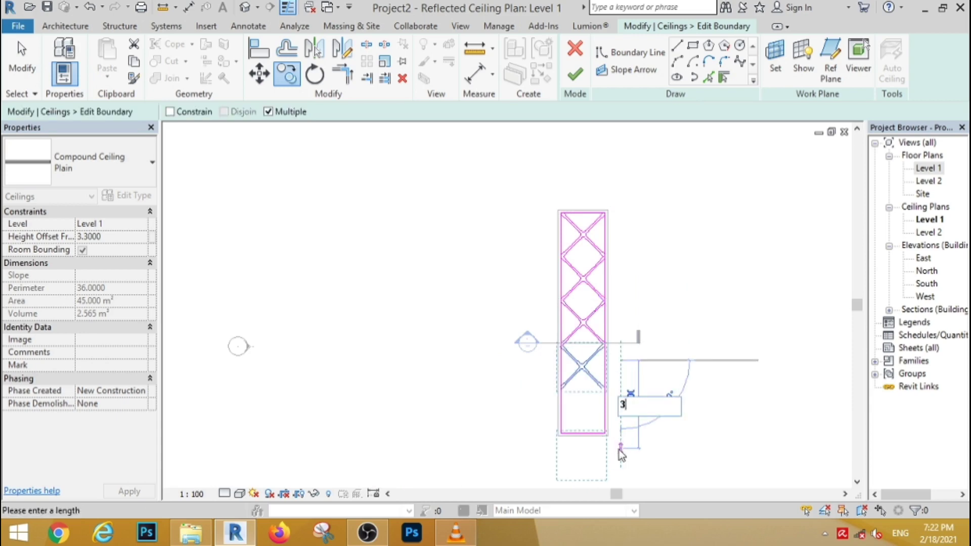
pyautogui.press('Return')
pyautogui.press('Escape')
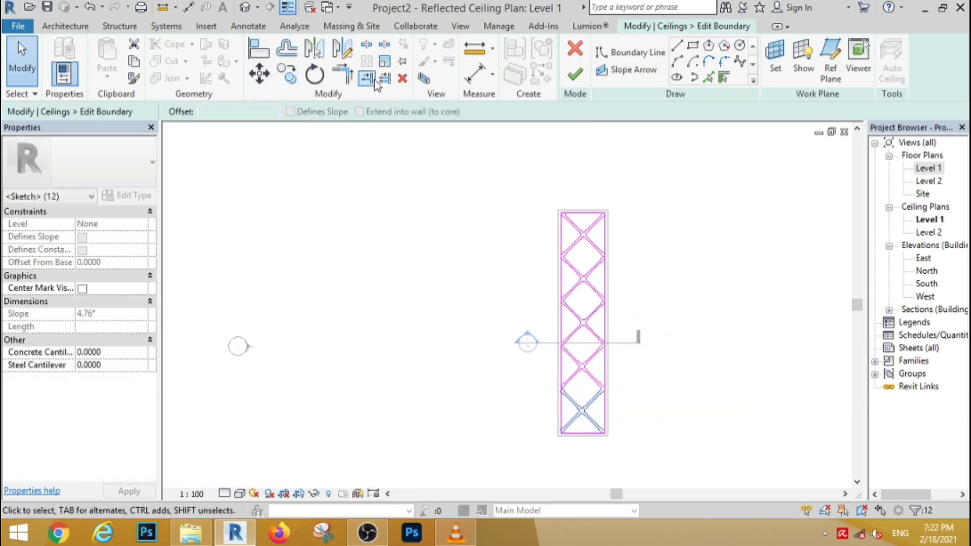
# Split both long ceiling boundary lines at the two northernmost junctions between adjacent X patterns, without deleting the inner segment.
pyautogui.click(367, 46)
pyautogui.scroll(5, 580, 205)
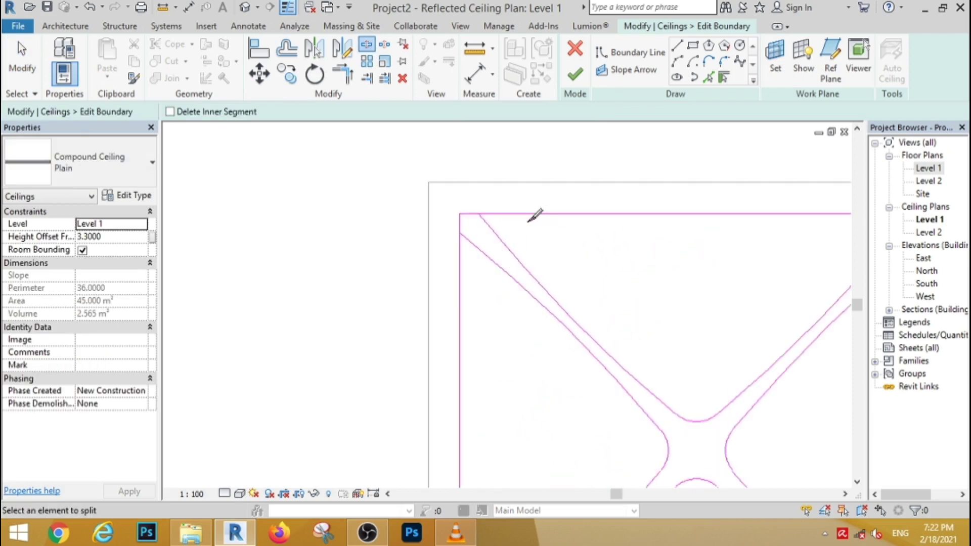
pyautogui.scroll(3, 397, 359)
pyautogui.click(416, 333)
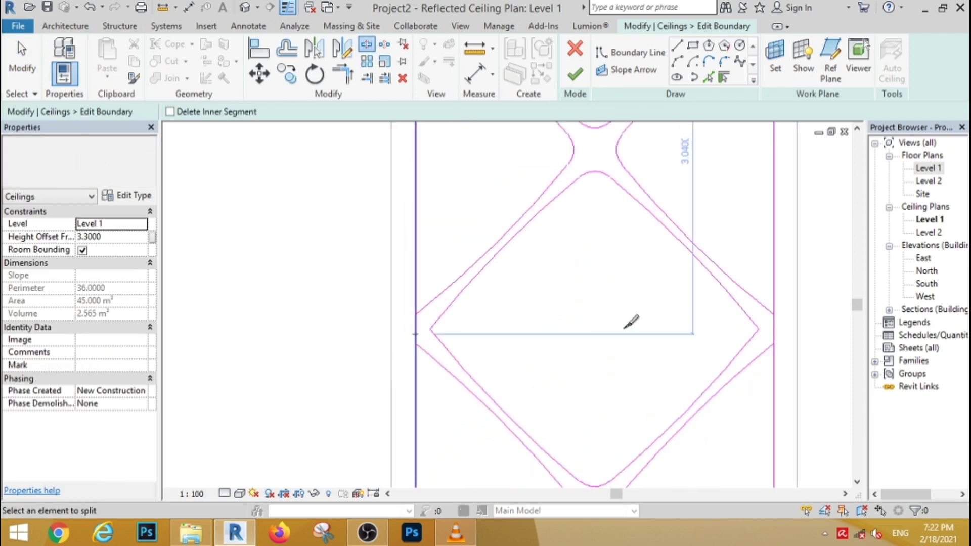
pyautogui.click(774, 332)
pyautogui.scroll(-3, 586, 334)
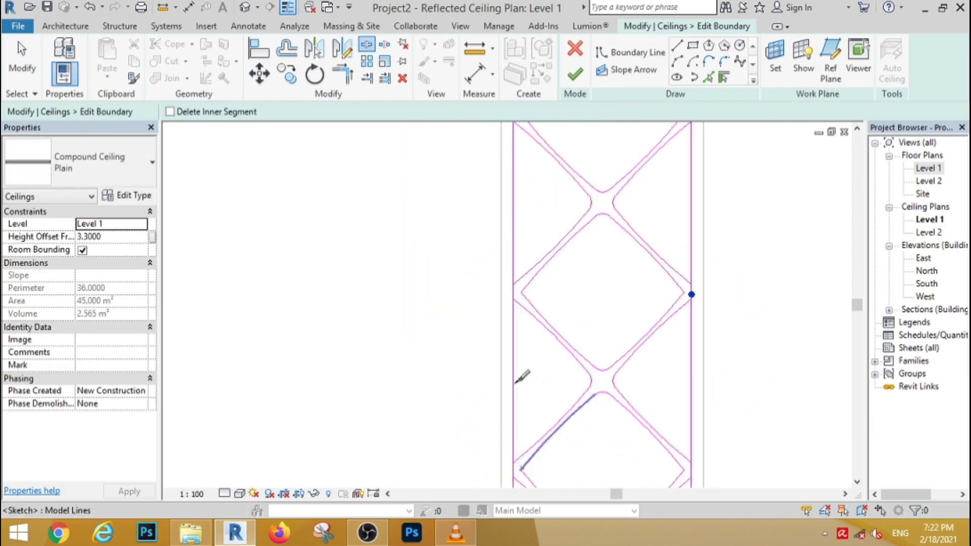
pyautogui.scroll(-2, 516, 420)
pyautogui.scroll(2, 503, 293)
pyautogui.click(497, 315)
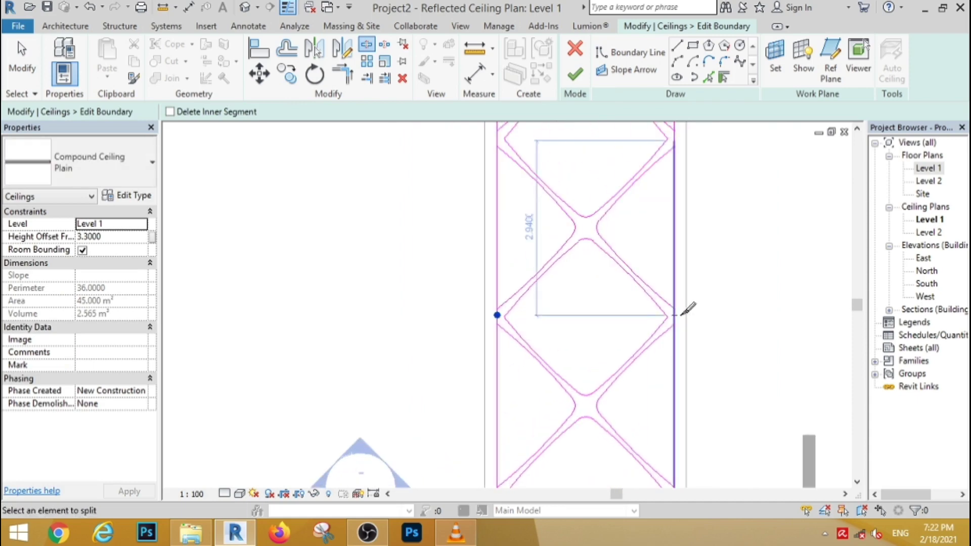
pyautogui.click(676, 314)
# Split both long ceiling boundary lines at the two southernmost junctions between adjacent X patterns.
pyautogui.scroll(-2, 455, 243)
pyautogui.scroll(3, 498, 290)
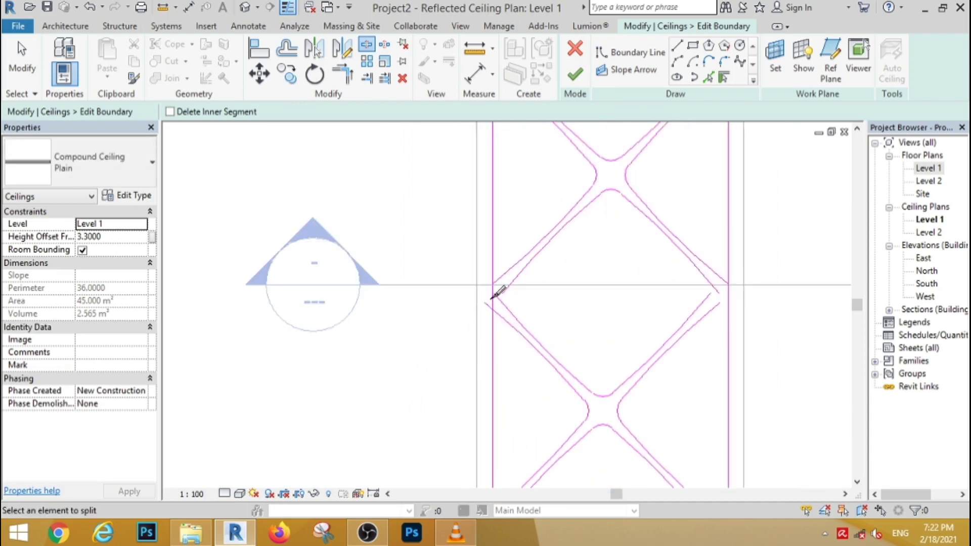
pyautogui.click(492, 298)
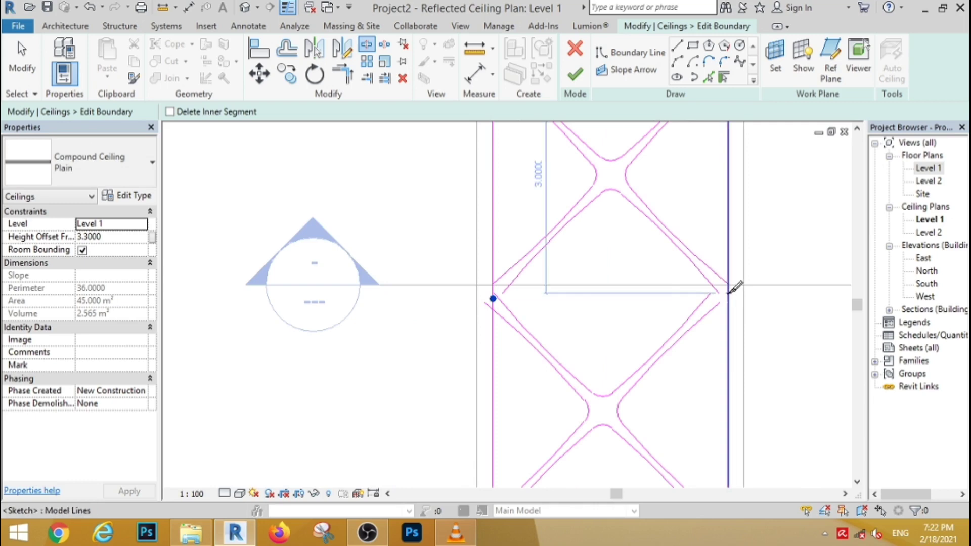
pyautogui.click(731, 286)
pyautogui.scroll(-2, 572, 374)
pyautogui.scroll(3, 536, 386)
pyautogui.scroll(2, 515, 386)
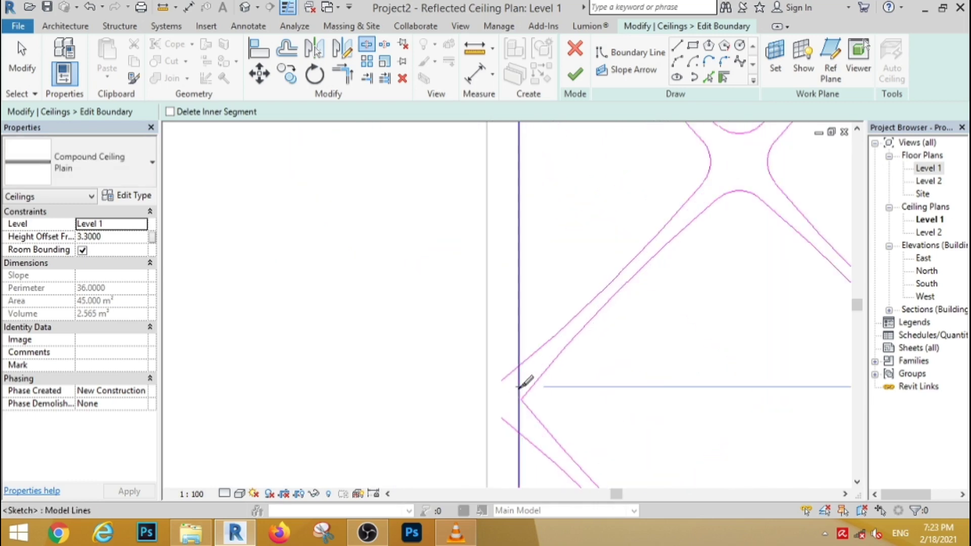
pyautogui.click(517, 387)
pyautogui.scroll(-2, 440, 325)
pyautogui.click(675, 360)
pyautogui.scroll(-2, 552, 264)
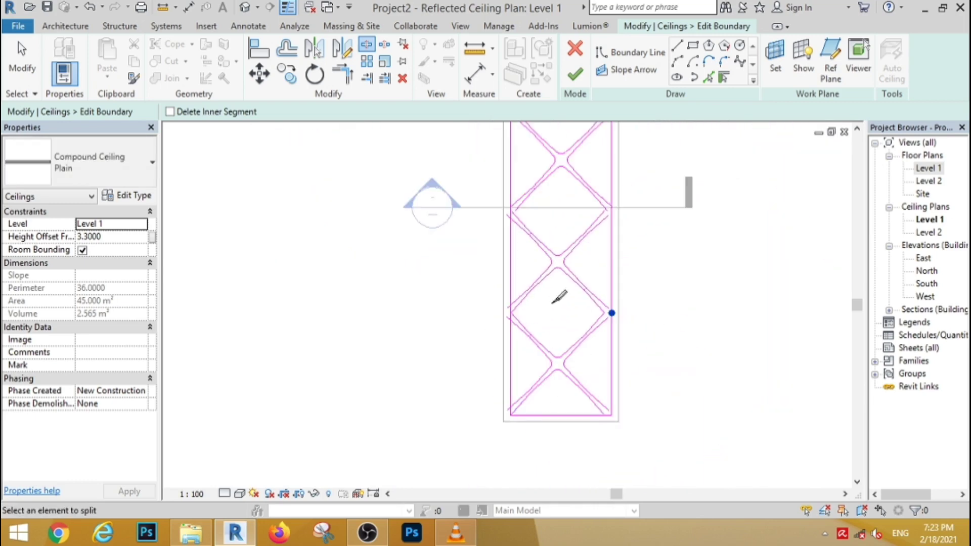
# Trim or extend the southernmost X's arcs to corners with the side and south boundary lines at both room corners.
pyautogui.click(342, 75)
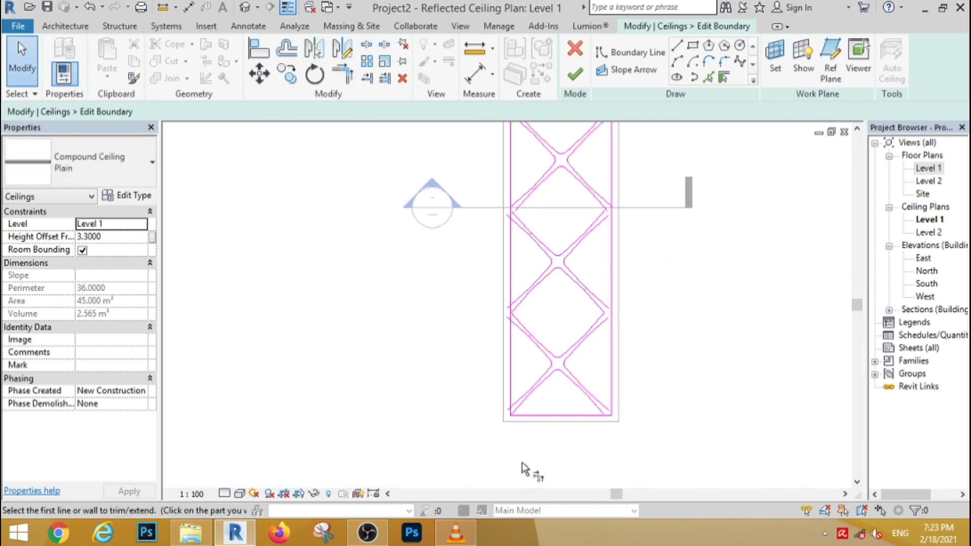
pyautogui.scroll(4, 529, 423)
pyautogui.scroll(1, 512, 419)
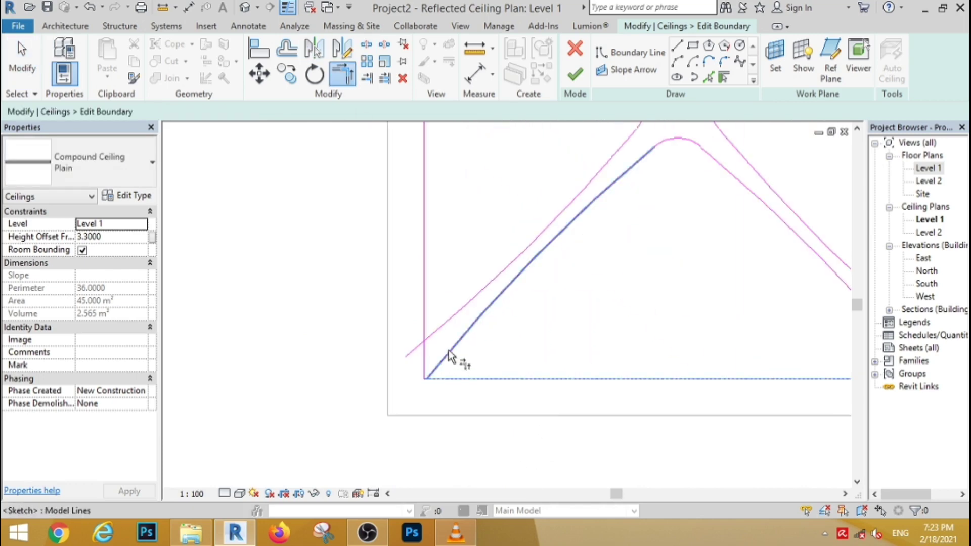
pyautogui.click(453, 357)
pyautogui.click(440, 327)
pyautogui.click(424, 324)
pyautogui.scroll(-3, 655, 343)
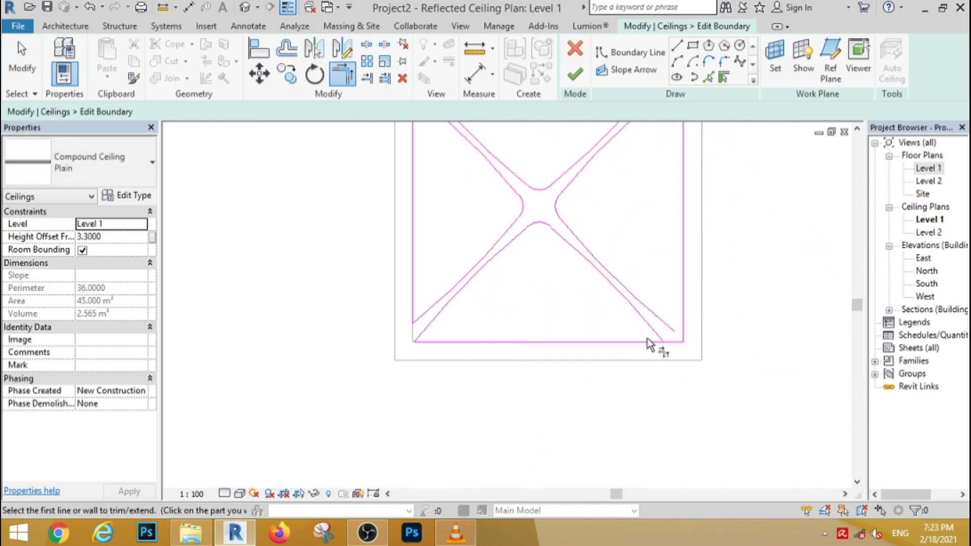
pyautogui.scroll(3, 664, 333)
pyautogui.click(688, 323)
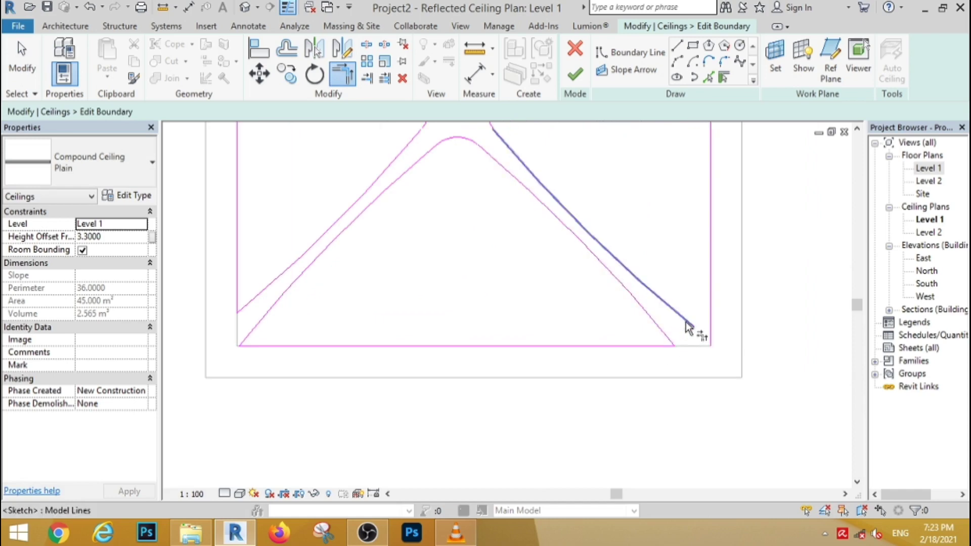
pyautogui.click(710, 322)
# At the southernmost junction's west side, join the inner arcs in a corner and trim the outer arcs to the boundary.
pyautogui.scroll(-4, 575, 365)
pyautogui.scroll(4, 481, 246)
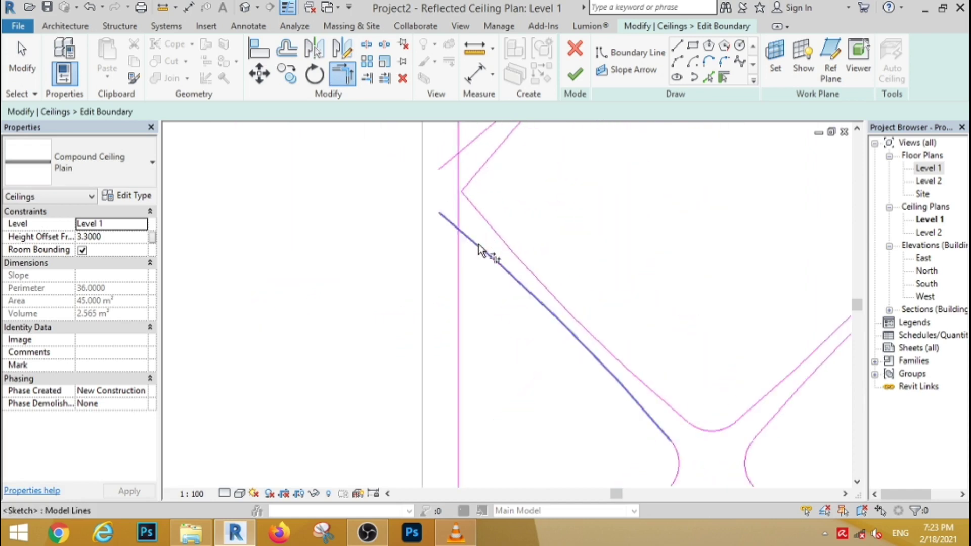
pyautogui.click(487, 218)
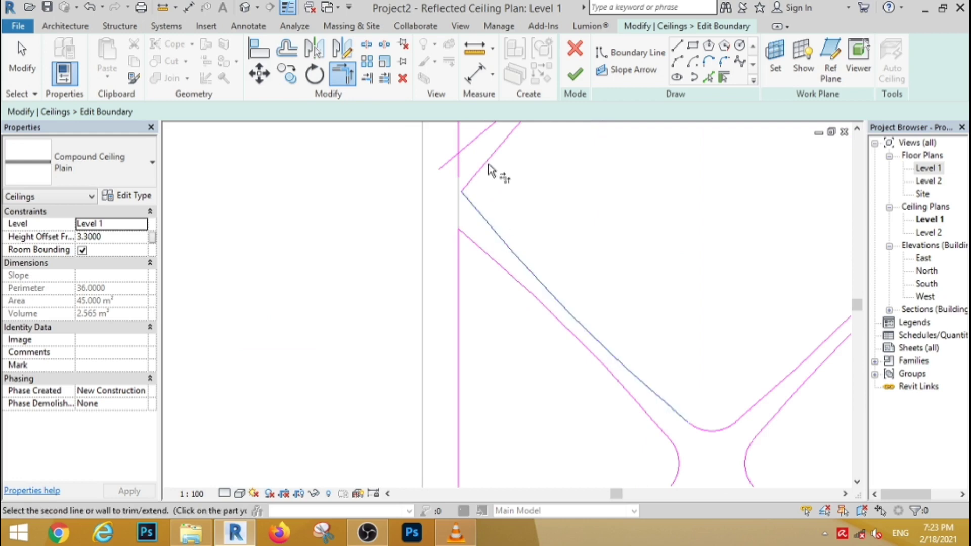
pyautogui.click(487, 165)
pyautogui.scroll(-2, 467, 159)
pyautogui.scroll(3, 476, 167)
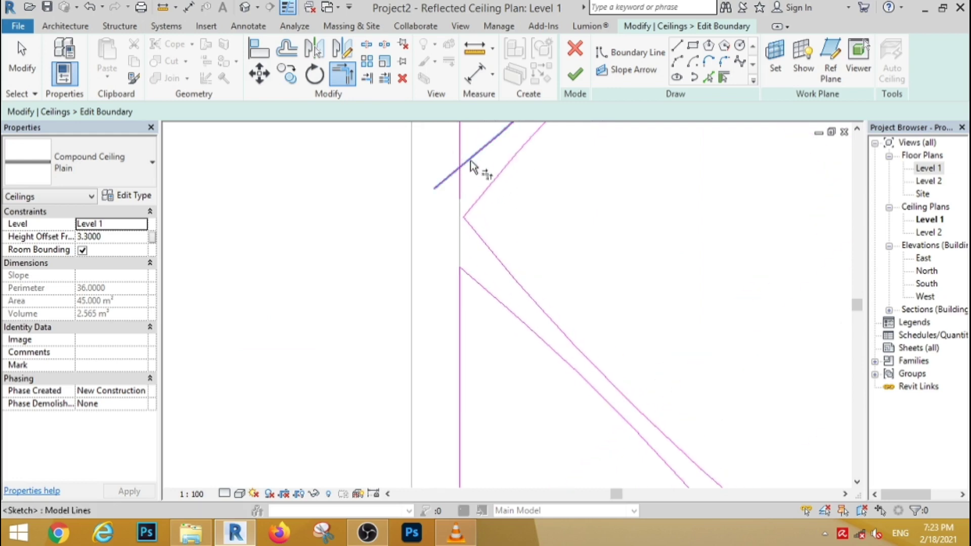
pyautogui.scroll(-2, 575, 228)
# Extend the two outer arcs on the southernmost junction's east side to meet the split boundary lines.
pyautogui.scroll(4, 622, 211)
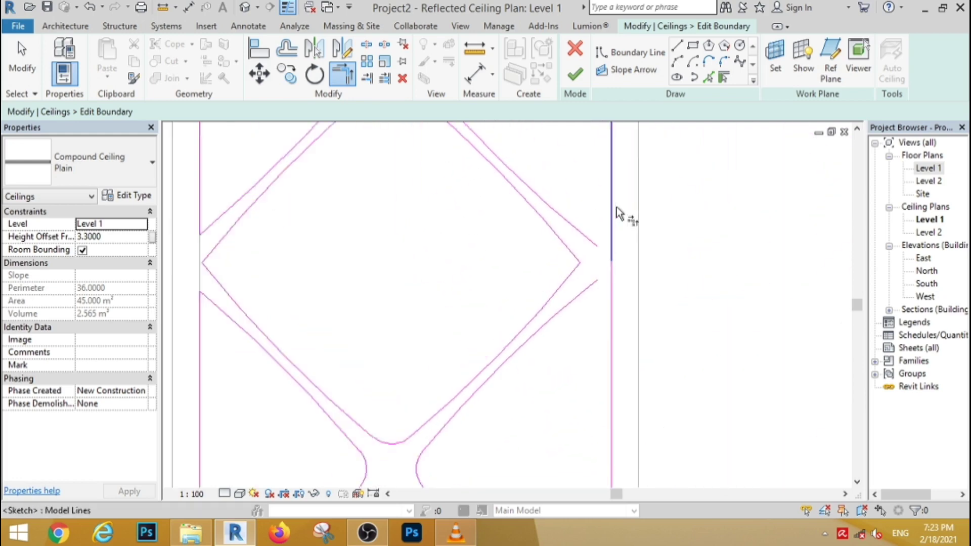
pyautogui.click(580, 314)
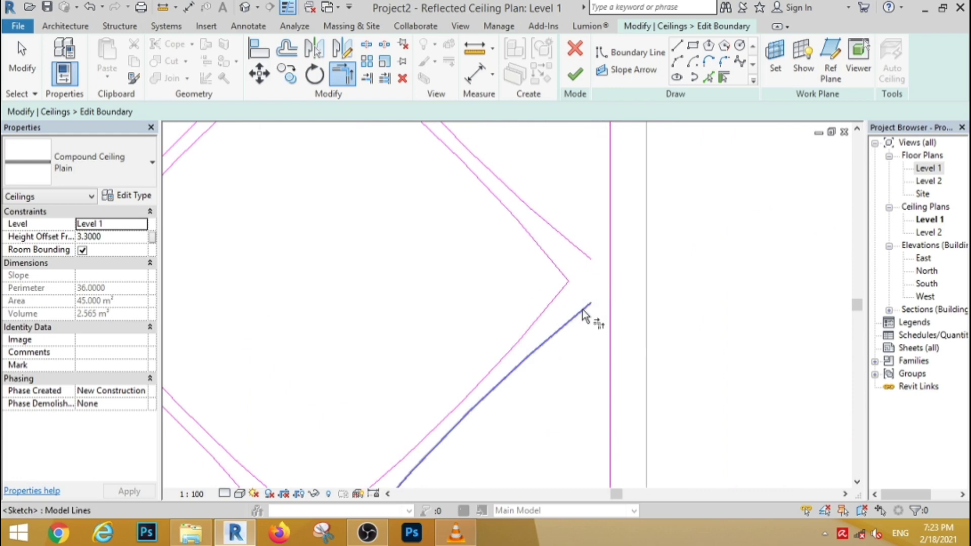
pyautogui.click(612, 342)
pyautogui.click(585, 252)
pyautogui.click(610, 258)
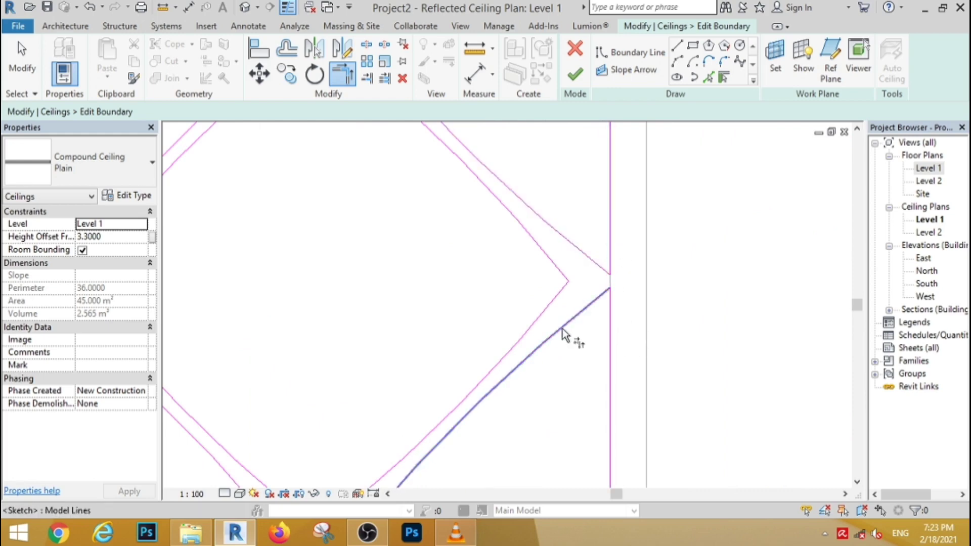
# At the junction beside the section line, trim the west outer arcs to the boundary and join the inner arcs.
pyautogui.scroll(-2, 475, 219)
pyautogui.scroll(-2, 439, 243)
pyautogui.scroll(5, 411, 163)
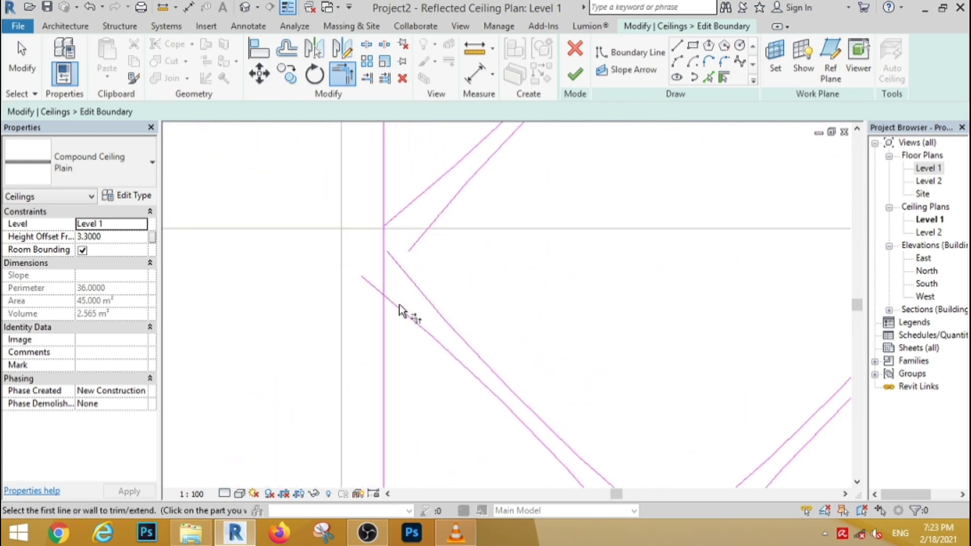
pyautogui.click(400, 312)
pyautogui.click(386, 325)
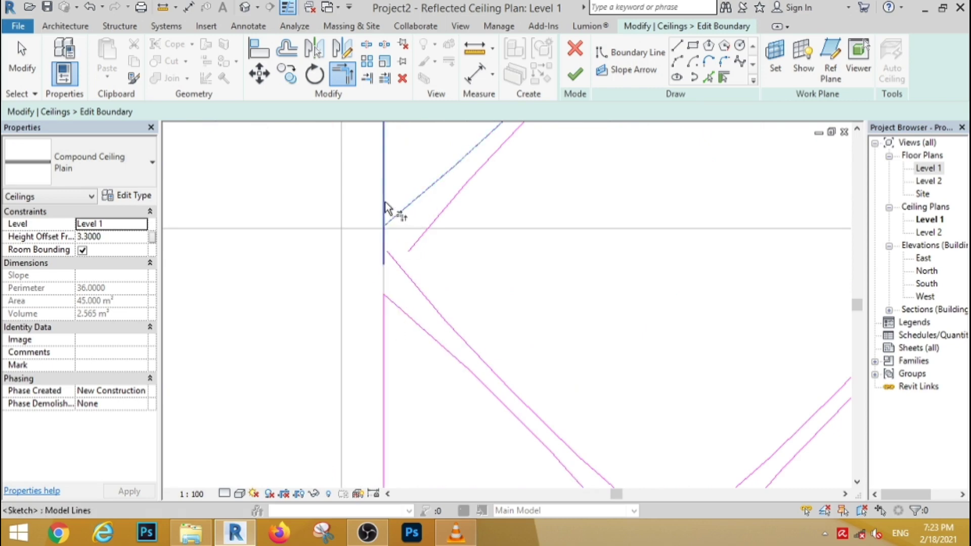
pyautogui.scroll(-3, 364, 260)
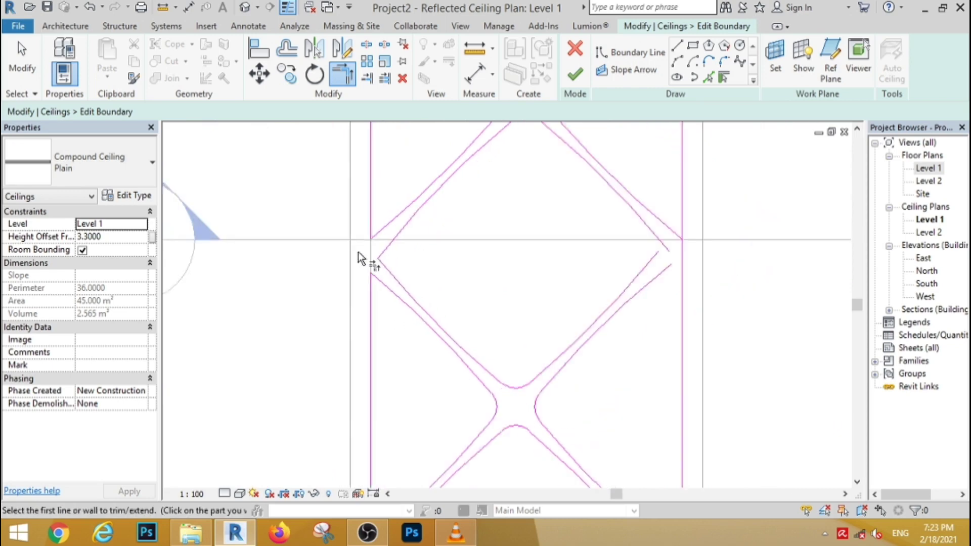
# At the same junction's east side, join the inner arcs in a corner and trim the outer arcs to the boundary.
pyautogui.scroll(3, 563, 241)
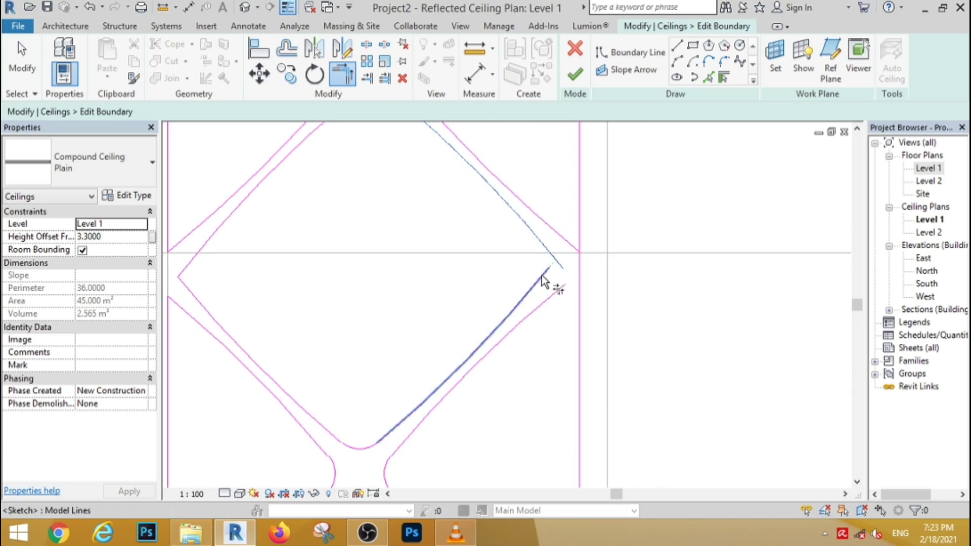
pyautogui.click(568, 244)
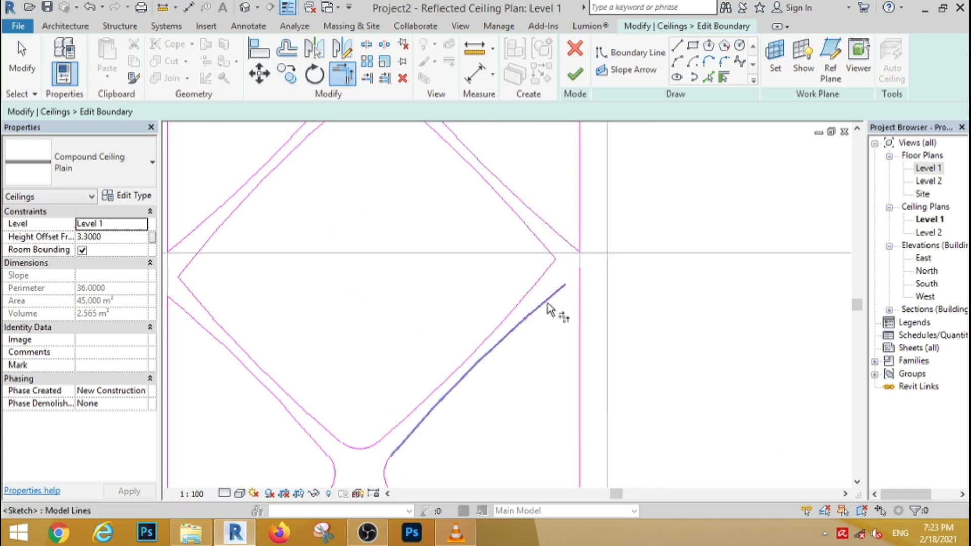
pyautogui.click(581, 322)
# At the first junction north of the section line, trim the outer arcs on both sides to the ceiling boundary.
pyautogui.scroll(-3, 511, 341)
pyautogui.scroll(4, 394, 152)
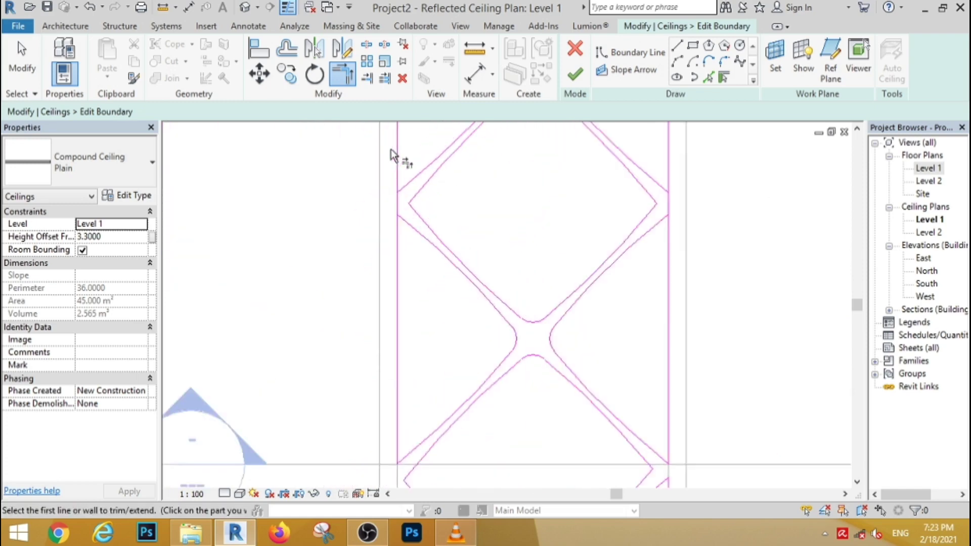
pyautogui.click(403, 246)
pyautogui.click(398, 255)
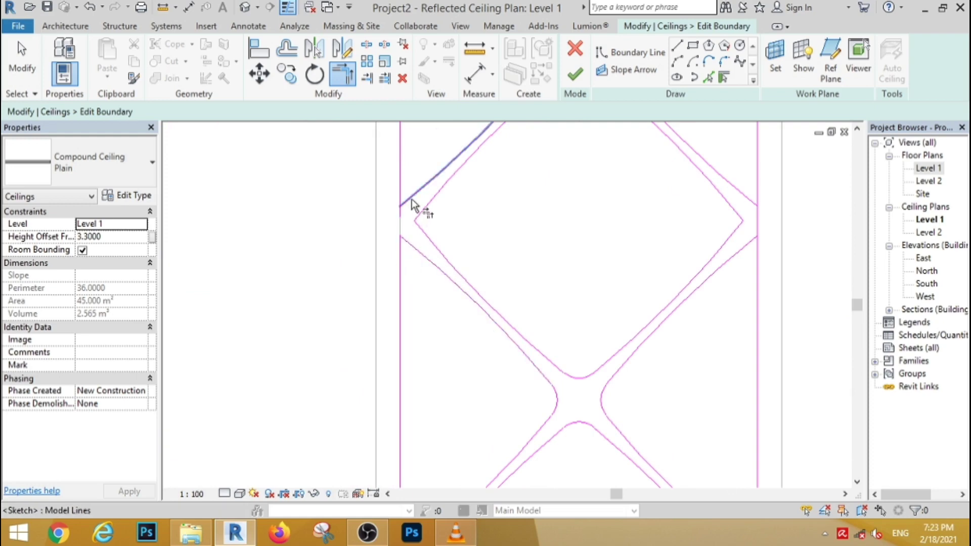
pyautogui.click(749, 242)
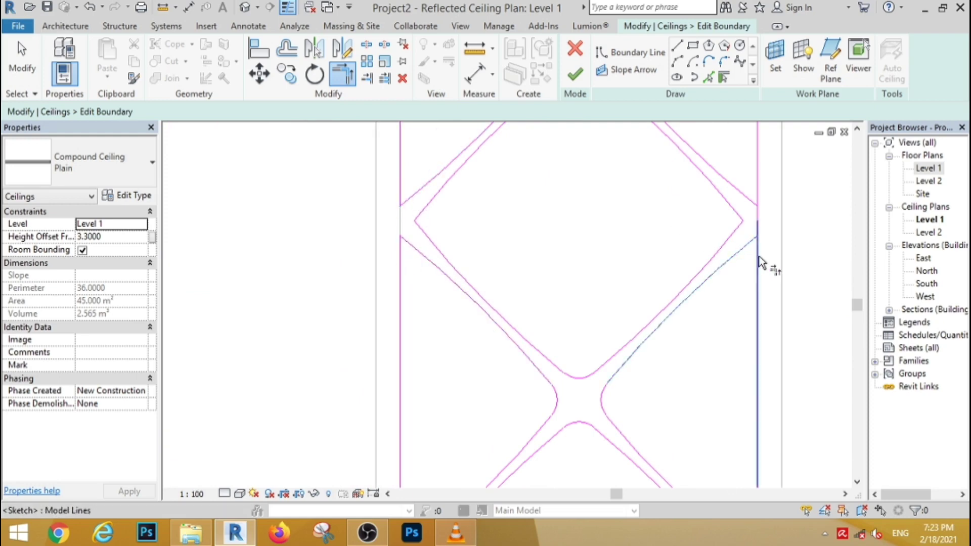
pyautogui.click(757, 255)
pyautogui.click(749, 200)
pyautogui.click(757, 191)
pyautogui.scroll(-5, 677, 322)
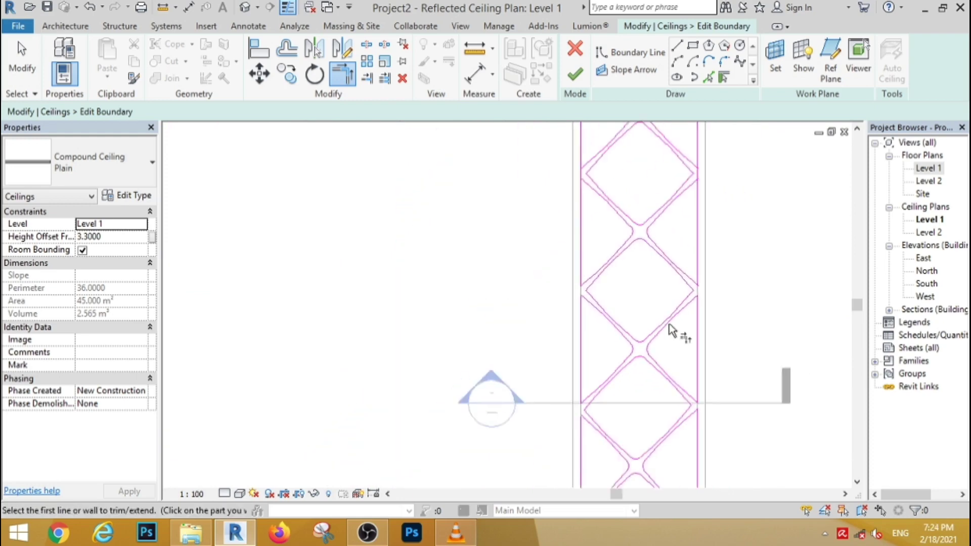
# At the northernmost junction, trim the outer arcs on the west and east sides to the ceiling boundary.
pyautogui.scroll(3, 594, 273)
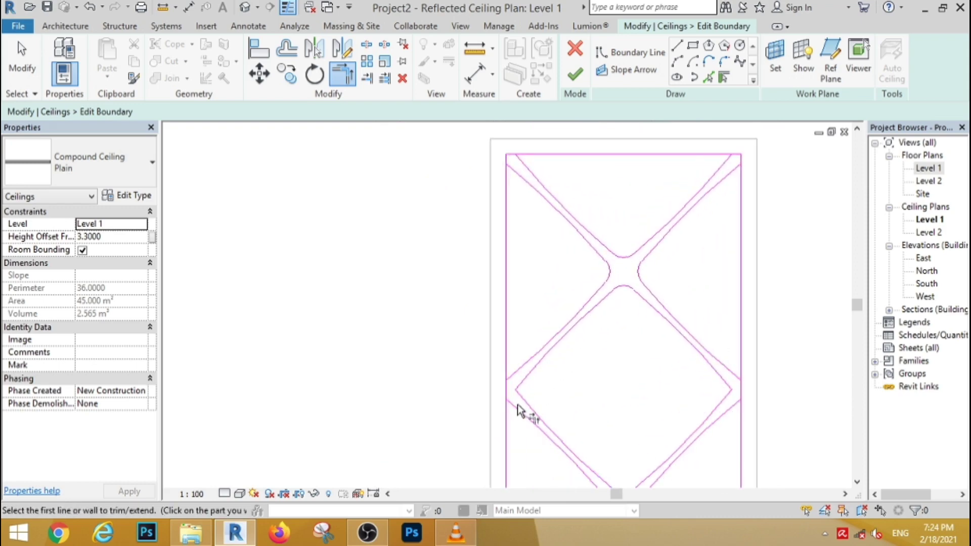
pyautogui.click(513, 376)
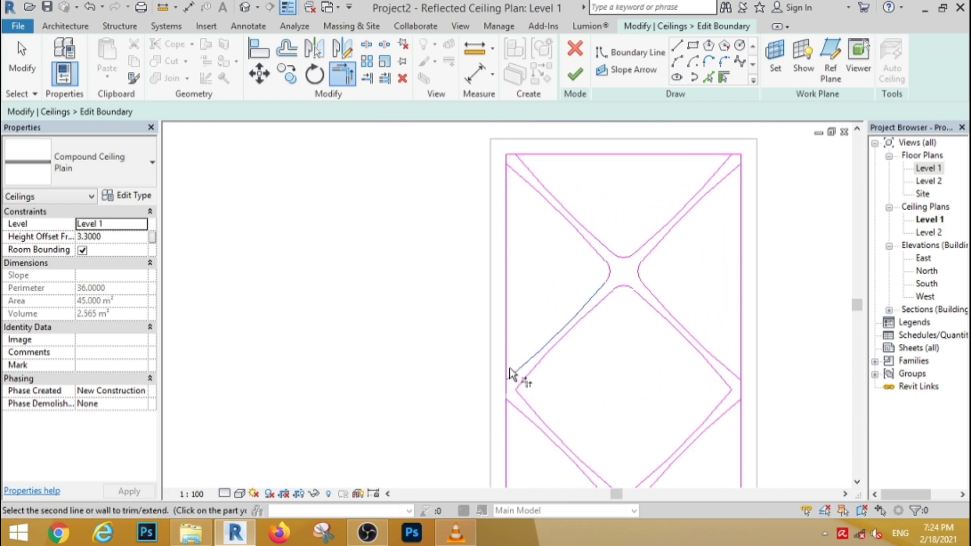
pyautogui.click(508, 370)
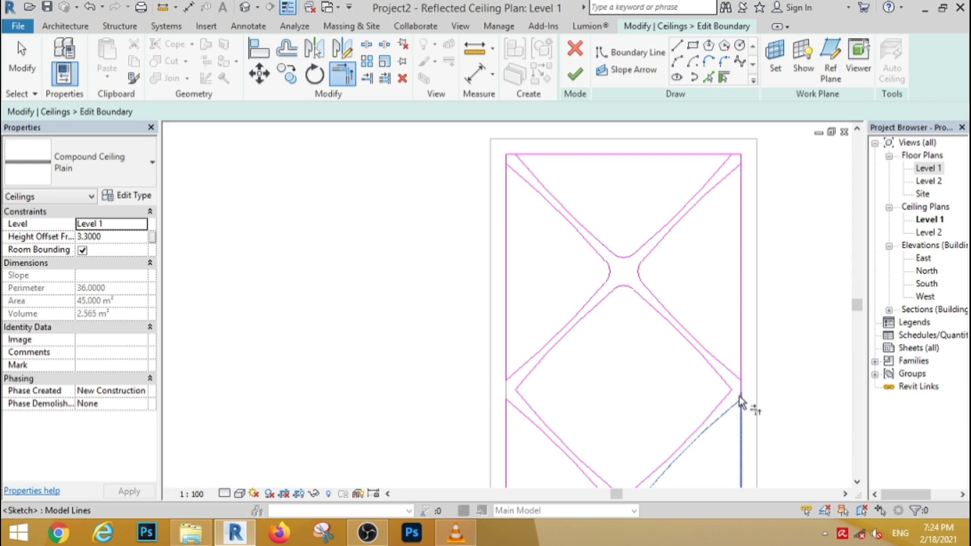
pyautogui.click(737, 373)
pyautogui.click(744, 376)
# Trim the arcs and boundary lines at the room's two north corners, and finish the ceiling boundary sketch.
pyautogui.scroll(3, 519, 147)
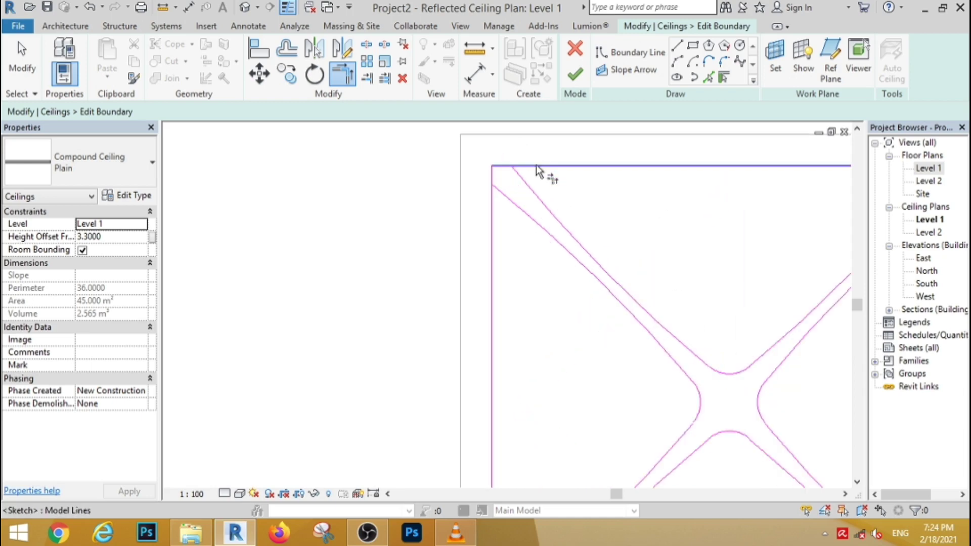
pyautogui.click(507, 202)
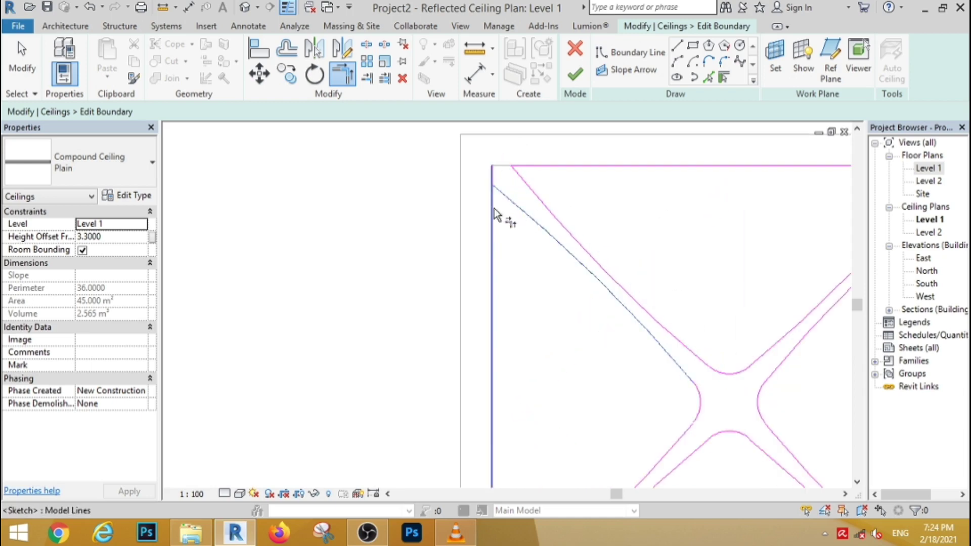
pyautogui.click(492, 209)
pyautogui.scroll(-4, 440, 209)
pyautogui.scroll(5, 718, 170)
pyautogui.click(710, 199)
pyautogui.click(714, 209)
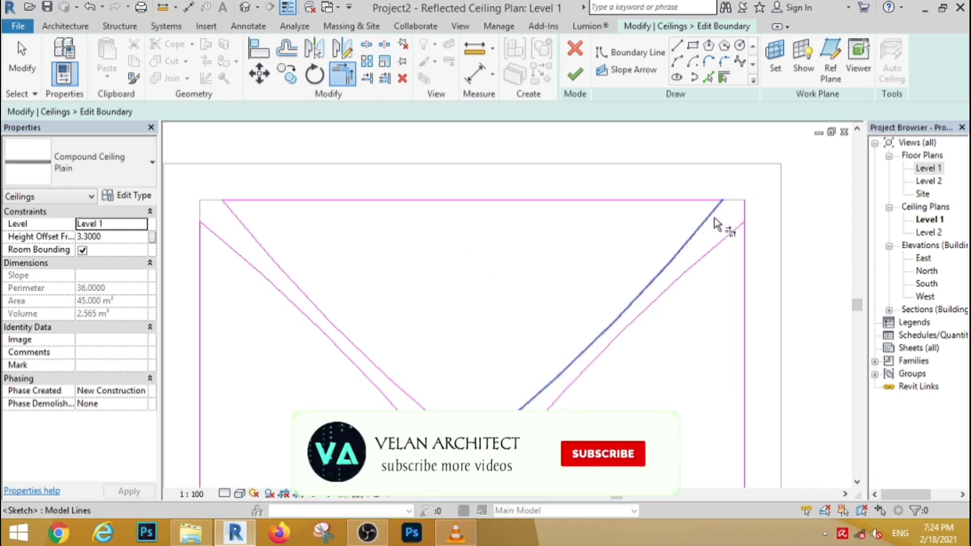
pyautogui.click(730, 236)
pyautogui.click(745, 248)
pyautogui.press('Escape')
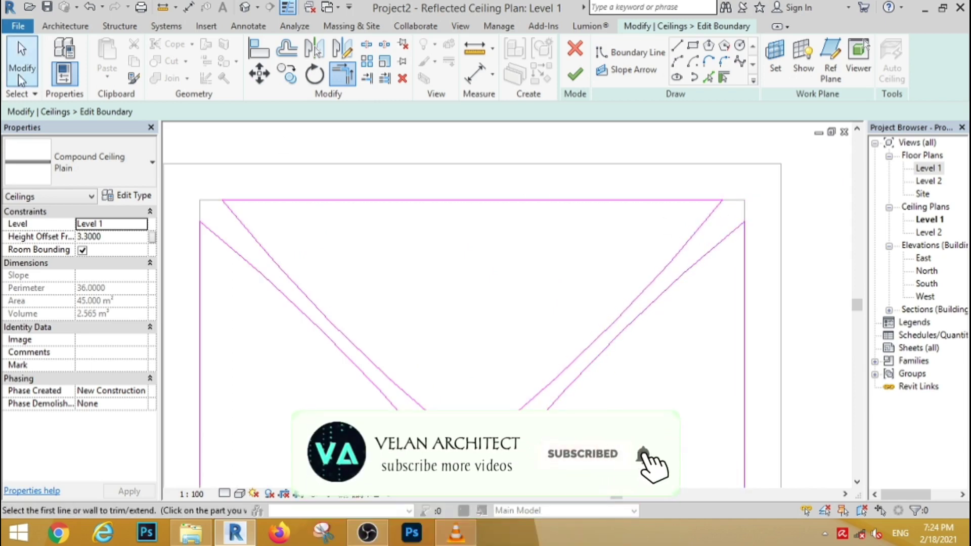
pyautogui.scroll(-3, 542, 142)
pyautogui.click(575, 75)
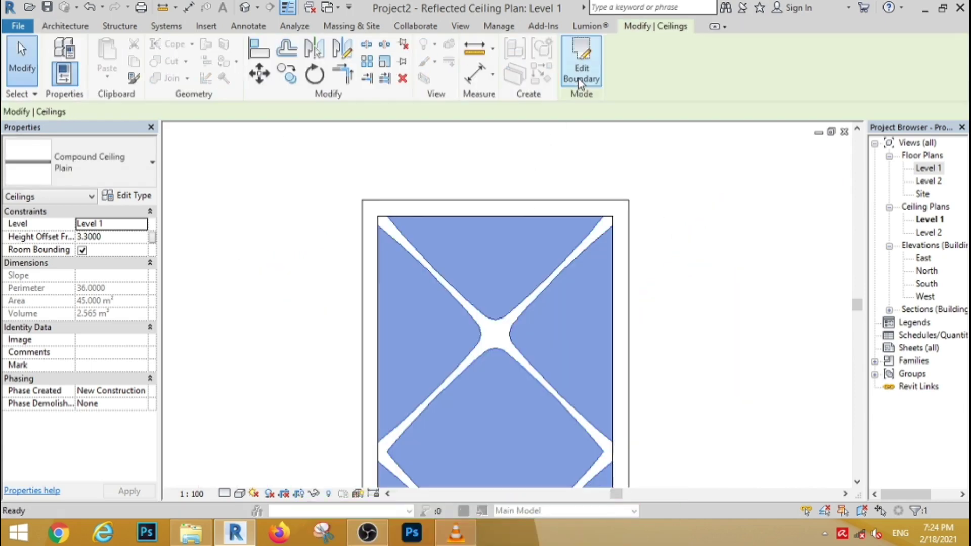
# In the Plain ceiling type's structure, set the 0.0120 bottom layer's material to Wood and accept the type changes.
pyautogui.scroll(-5, 500, 254)
pyautogui.scroll(-2, 507, 123)
pyautogui.scroll(3, 509, 328)
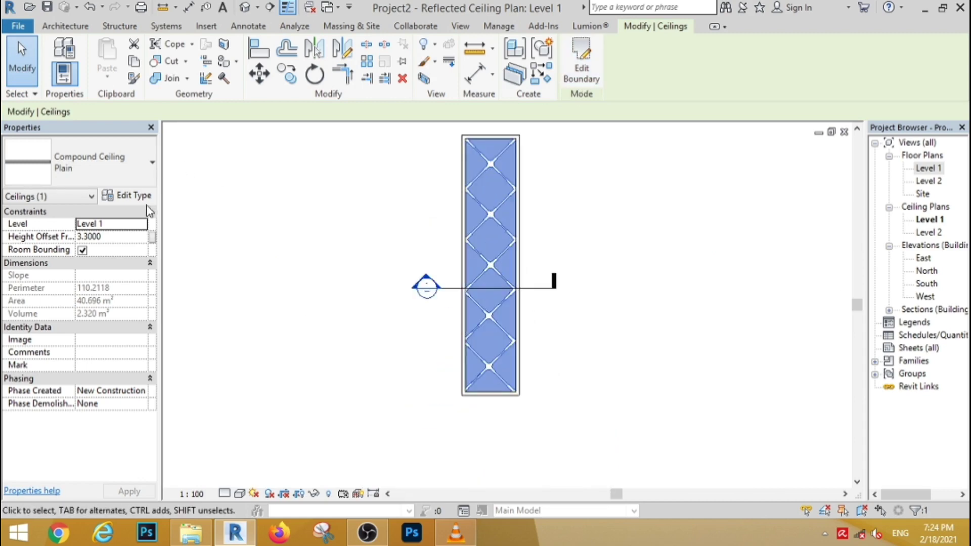
pyautogui.click(132, 197)
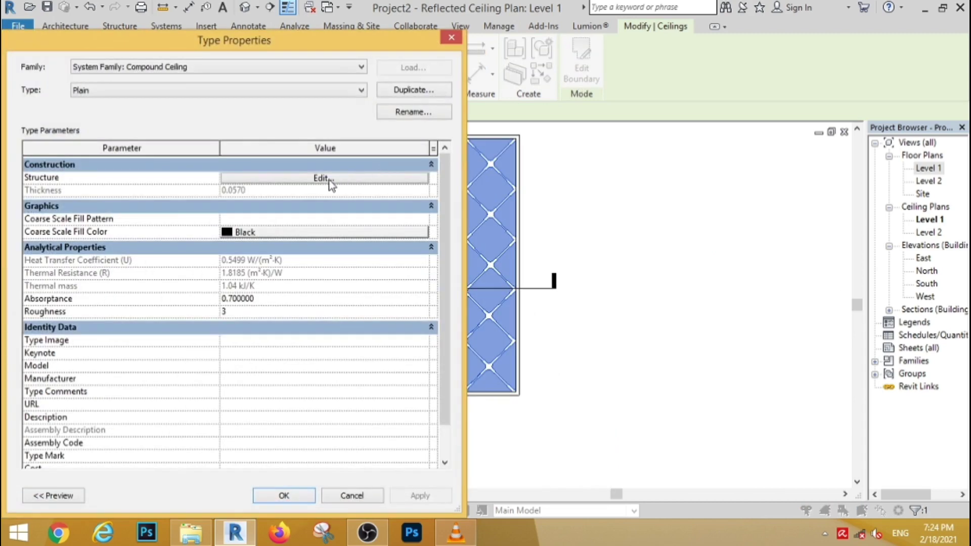
pyautogui.click(331, 180)
pyautogui.click(244, 203)
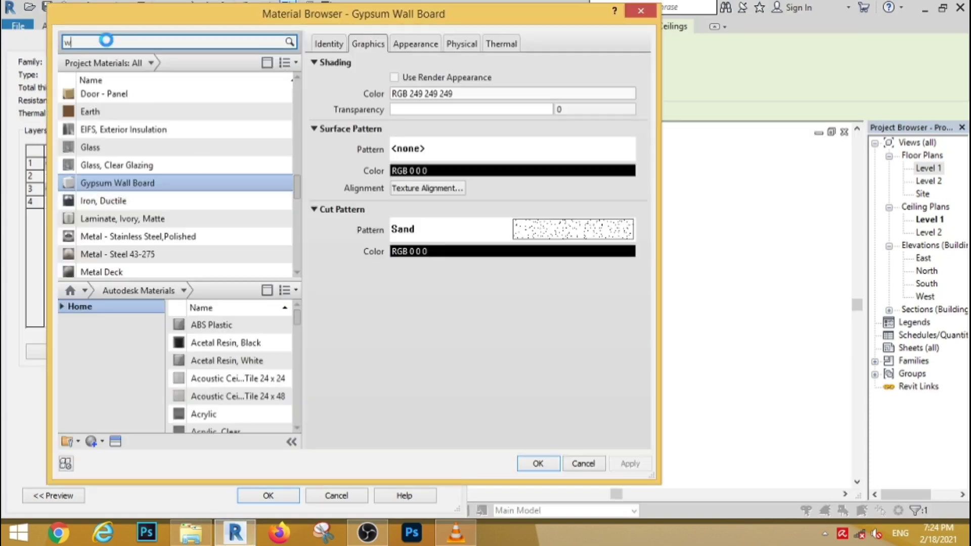
pyautogui.click(106, 40)
pyautogui.write('wood')
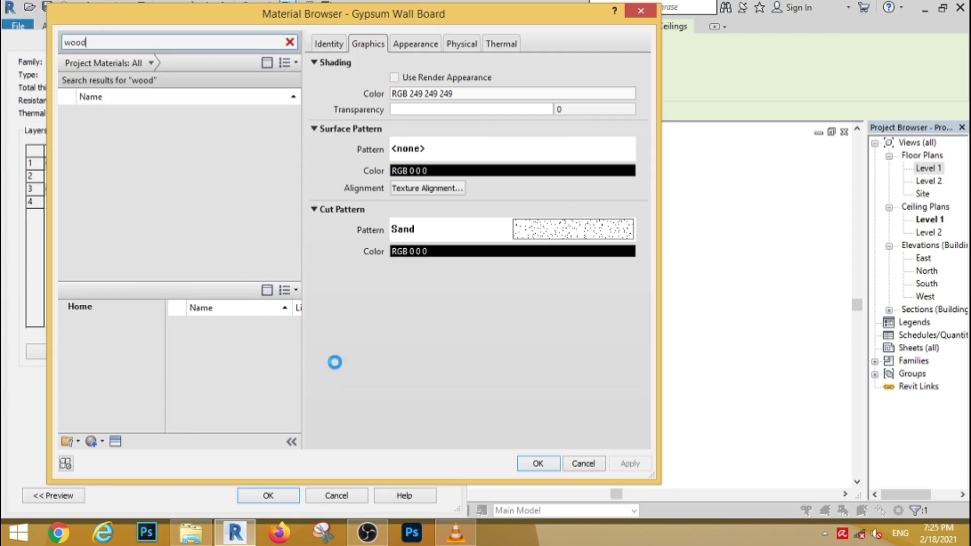
pyautogui.moveTo(295, 323); pyautogui.dragTo(294, 418)
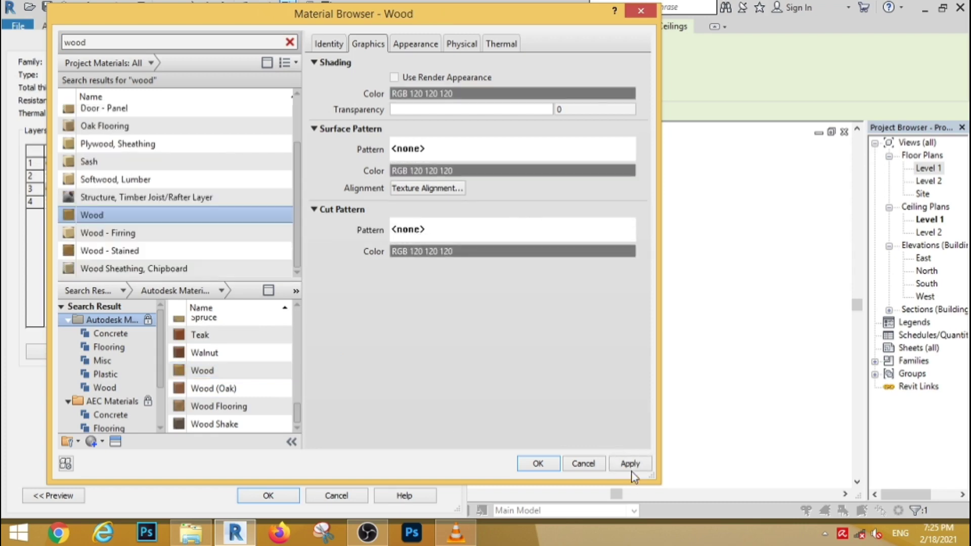
pyautogui.click(537, 464)
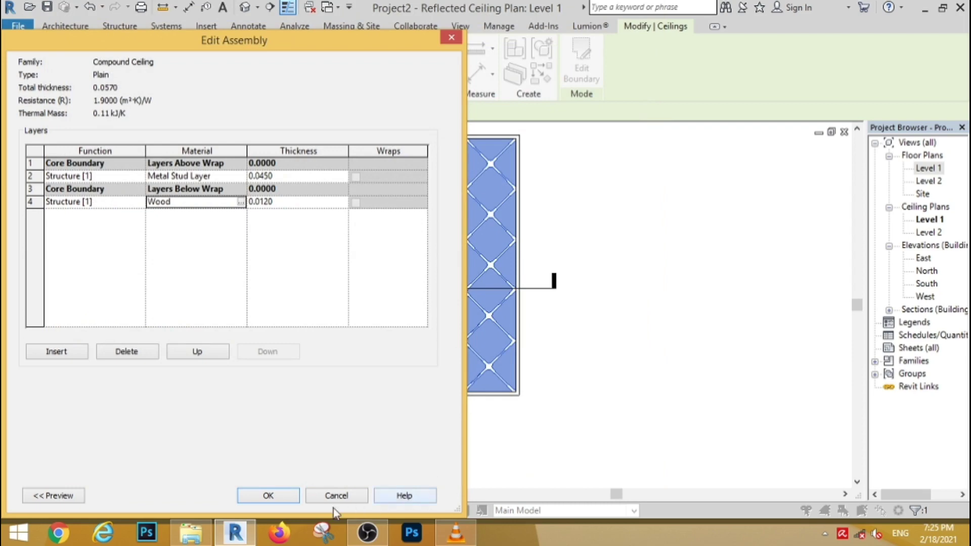
pyautogui.click(286, 499)
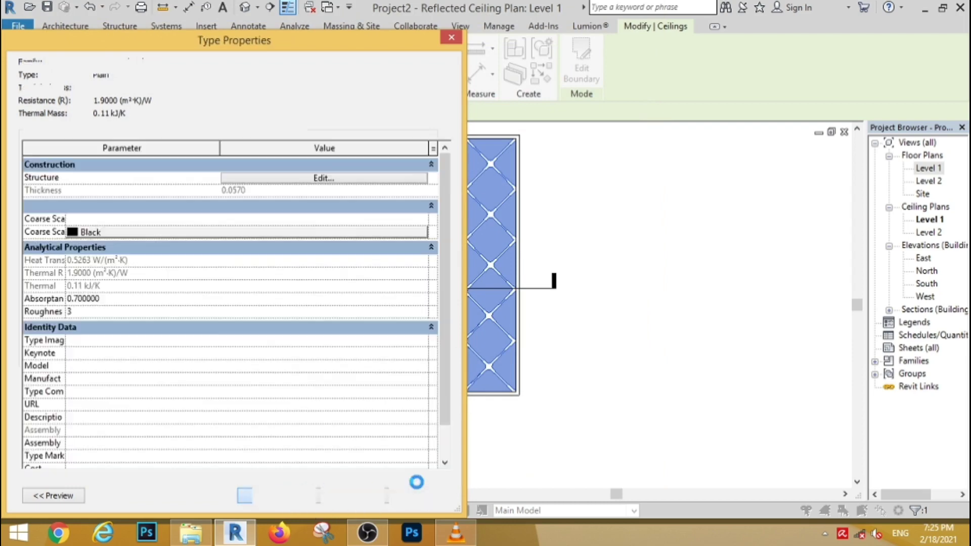
pyautogui.click(418, 495)
pyautogui.click(284, 495)
pyautogui.click(525, 458)
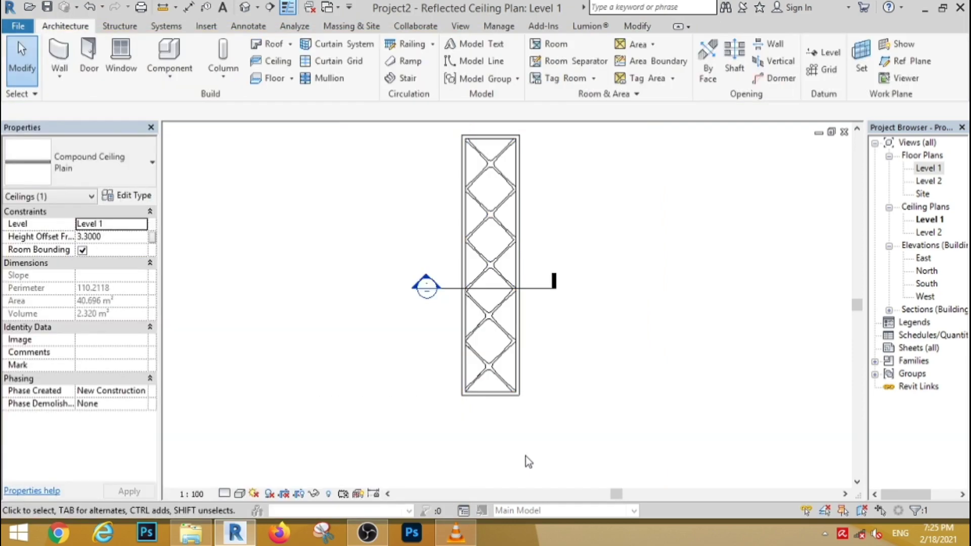
# Open the section view and duplicate the upper ceiling's type as Plain 2.
pyautogui.doubleClick(427, 282)
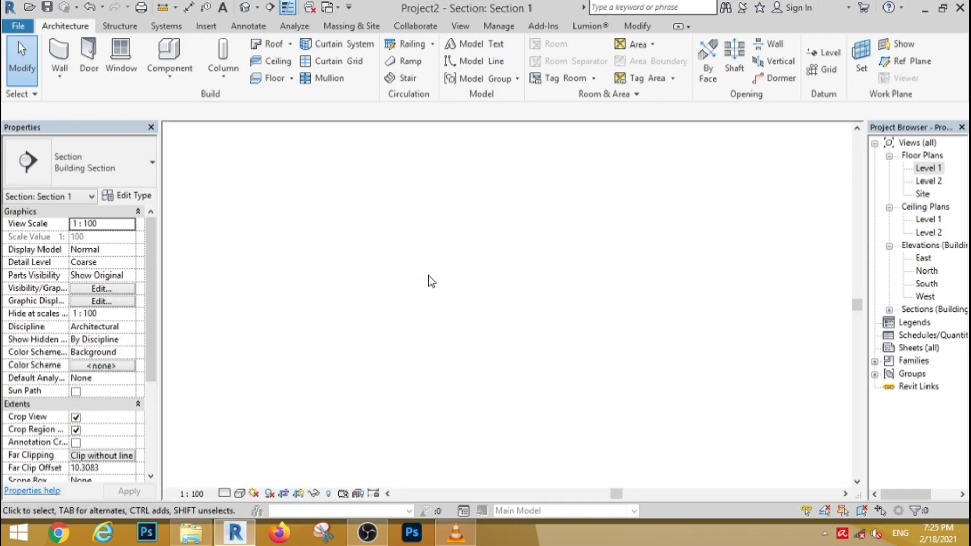
pyautogui.scroll(2, 453, 231)
pyautogui.click(453, 225)
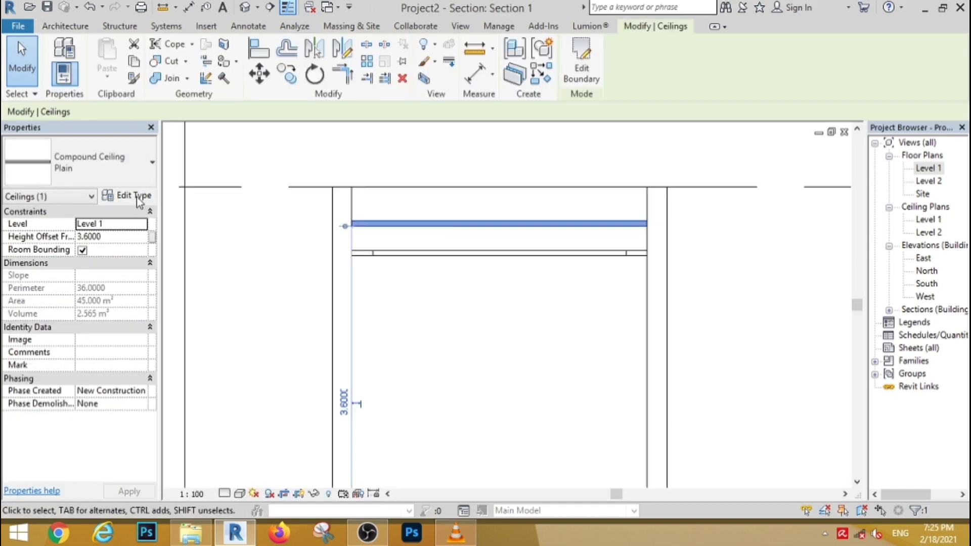
pyautogui.click(130, 195)
pyautogui.click(413, 90)
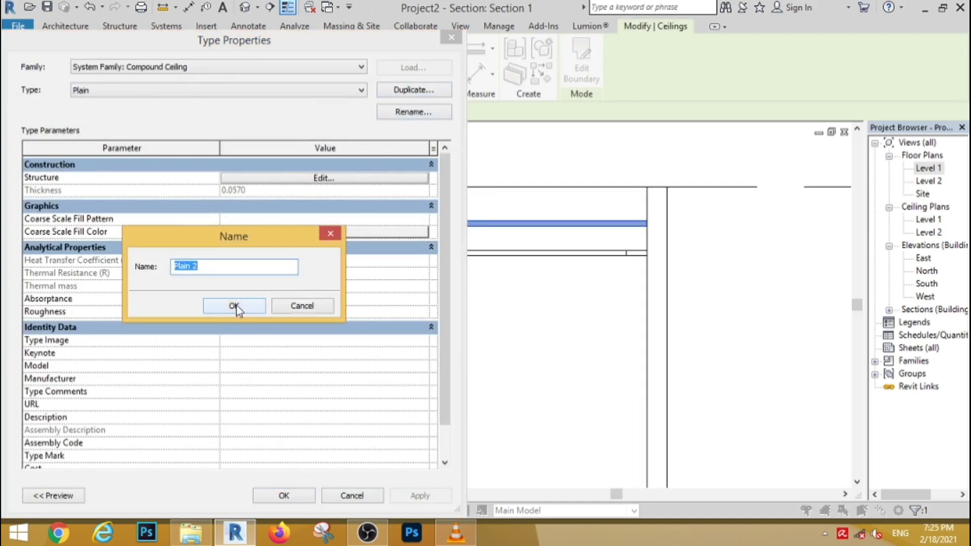
pyautogui.click(234, 305)
# In the Plain 2 structure, search materials for blue and choose Steel, Paint Finish, Blue for the bottom layer.
pyautogui.click(324, 178)
pyautogui.click(243, 201)
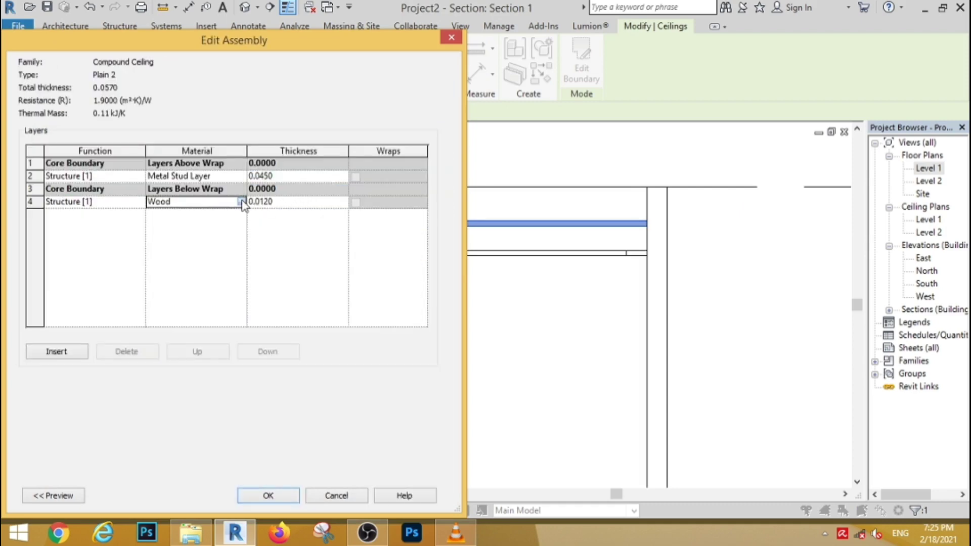
pyautogui.click(243, 201)
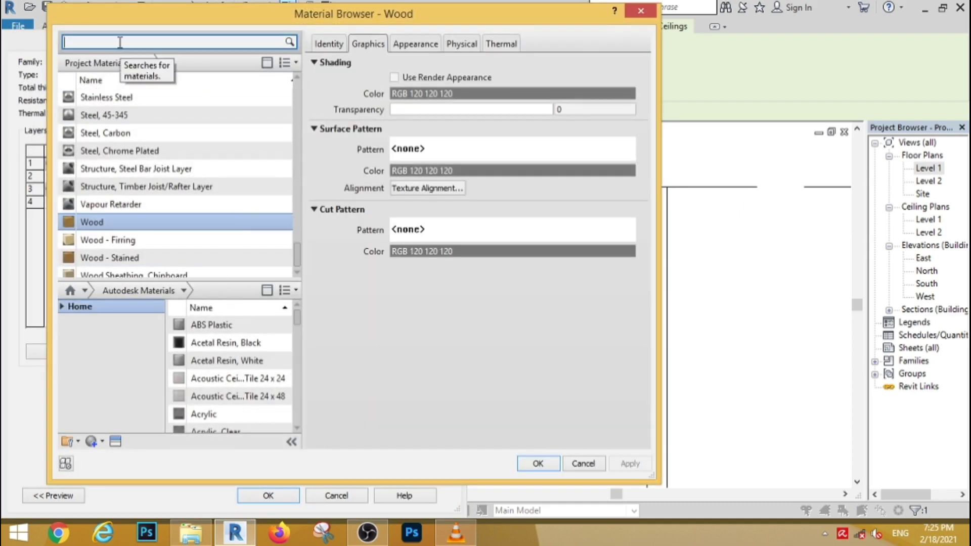
pyautogui.click(120, 42)
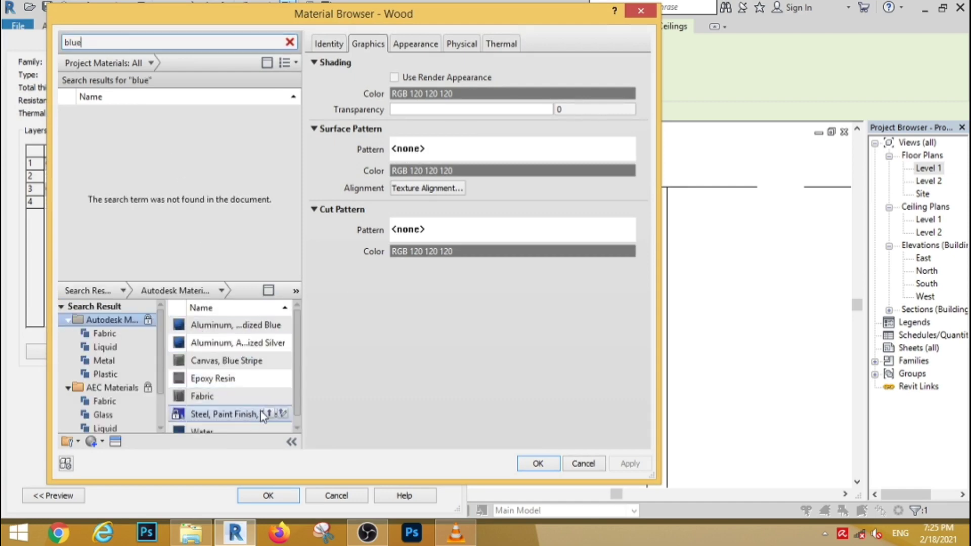
pyautogui.click(268, 414)
# Set the blue paint material's appearance color to RGB 0 74 111 and accept the material and type changes.
pyautogui.click(416, 44)
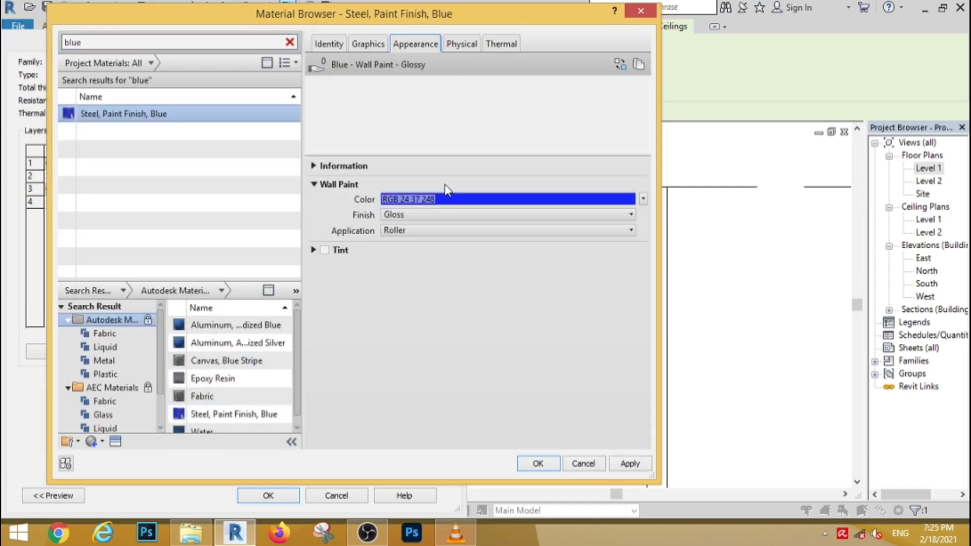
pyautogui.click(444, 198)
pyautogui.click(298, 160)
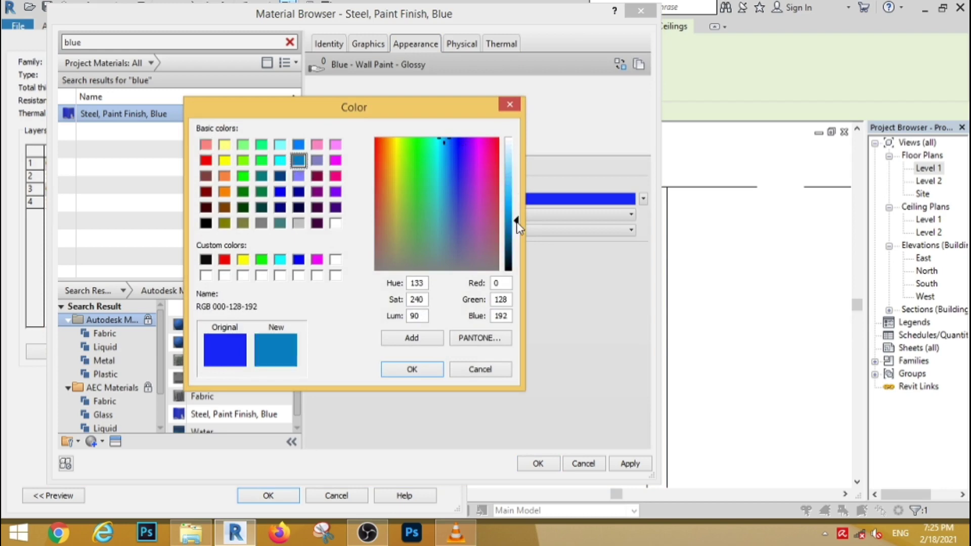
pyautogui.moveTo(516, 223); pyautogui.dragTo(517, 242)
pyautogui.click(411, 369)
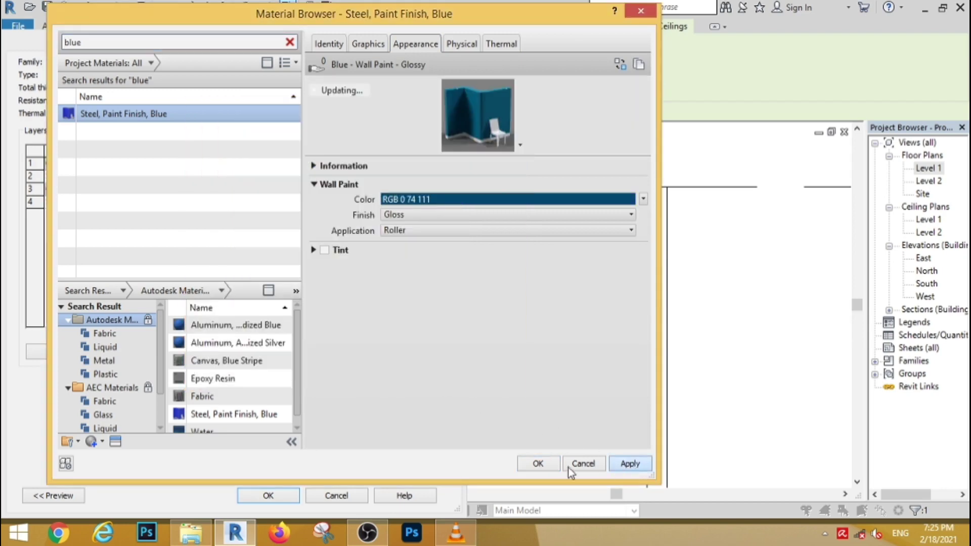
pyautogui.click(551, 468)
pyautogui.click(284, 499)
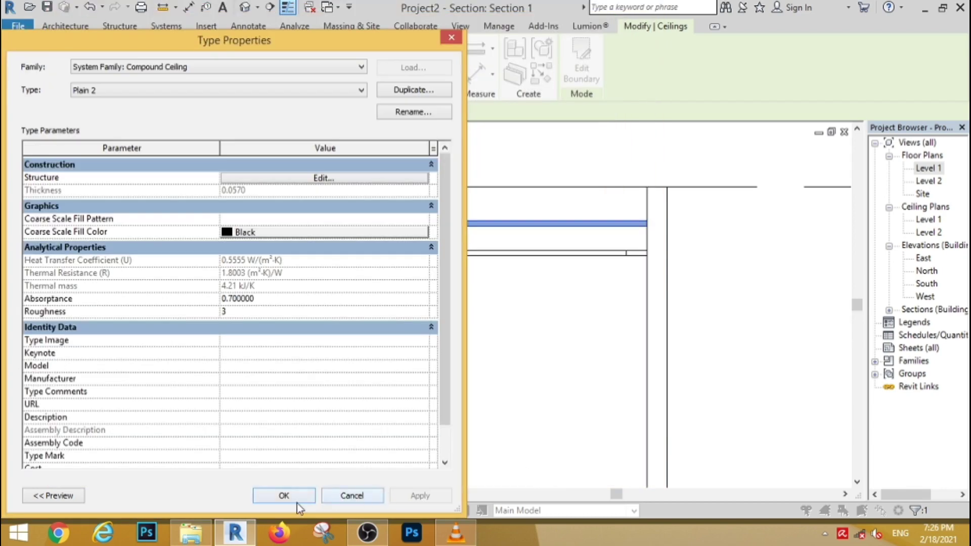
pyautogui.click(296, 501)
pyautogui.click(445, 403)
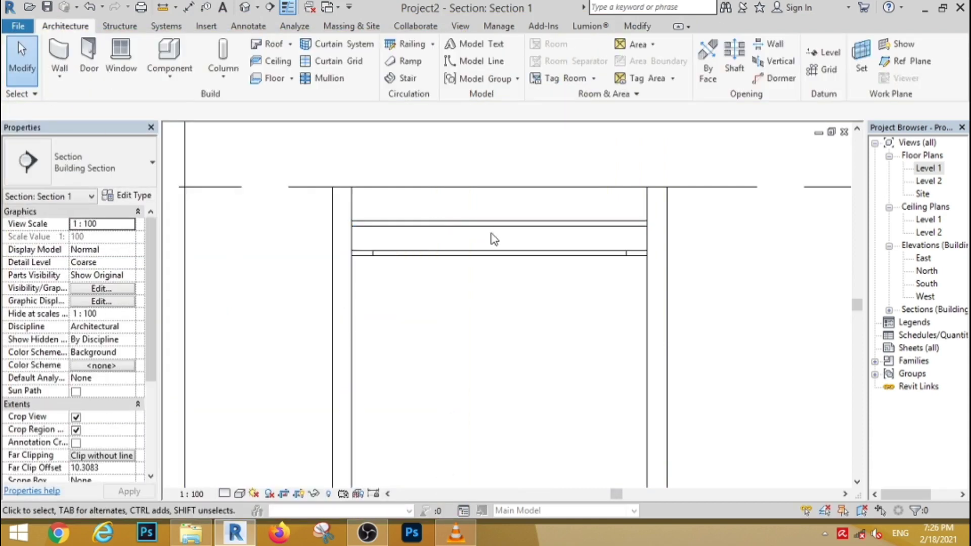
# Move the upper ceiling down onto the lower ceiling, to a height offset of about 3.33 m.
pyautogui.click(490, 226)
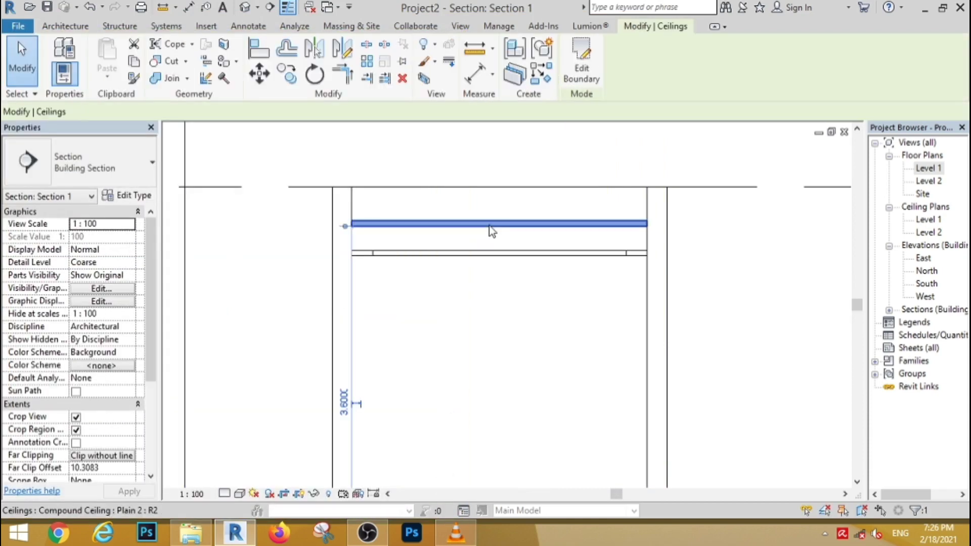
pyautogui.click(265, 74)
pyautogui.scroll(3, 647, 230)
pyautogui.click(666, 217)
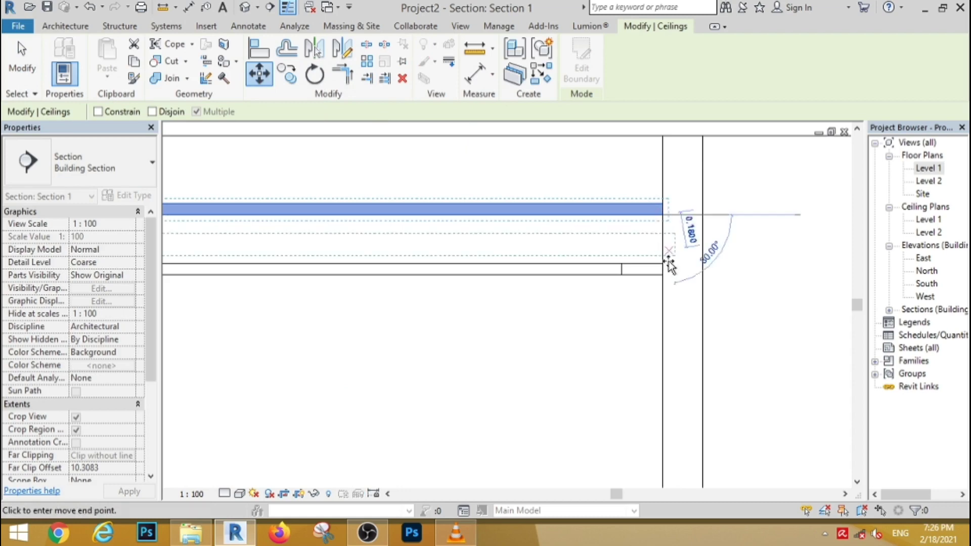
pyautogui.click(664, 272)
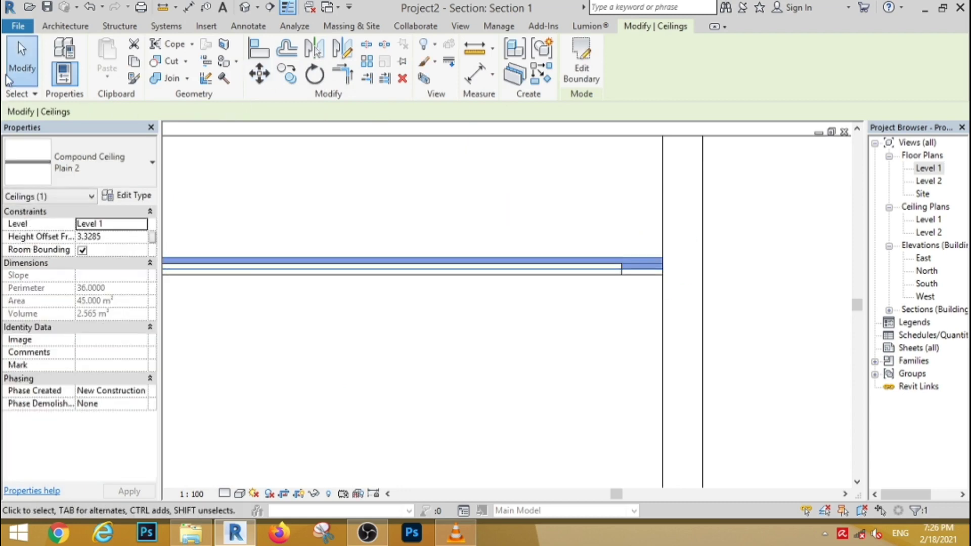
pyautogui.click(280, 308)
pyautogui.scroll(-2, 306, 276)
pyautogui.scroll(-1, 306, 276)
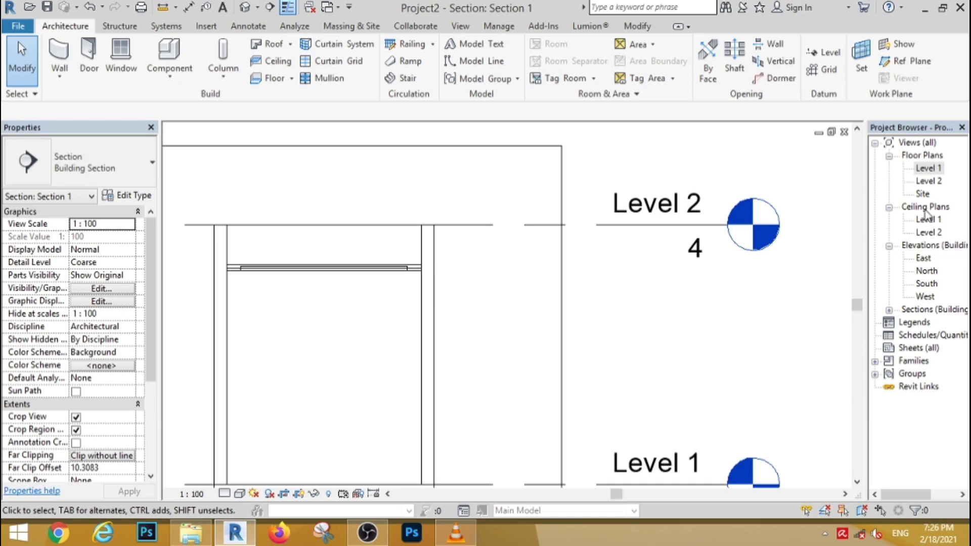
# Open the Level 1 ceiling plan and reduce the program window so the desktop files show beside it.
pyautogui.doubleClick(928, 168)
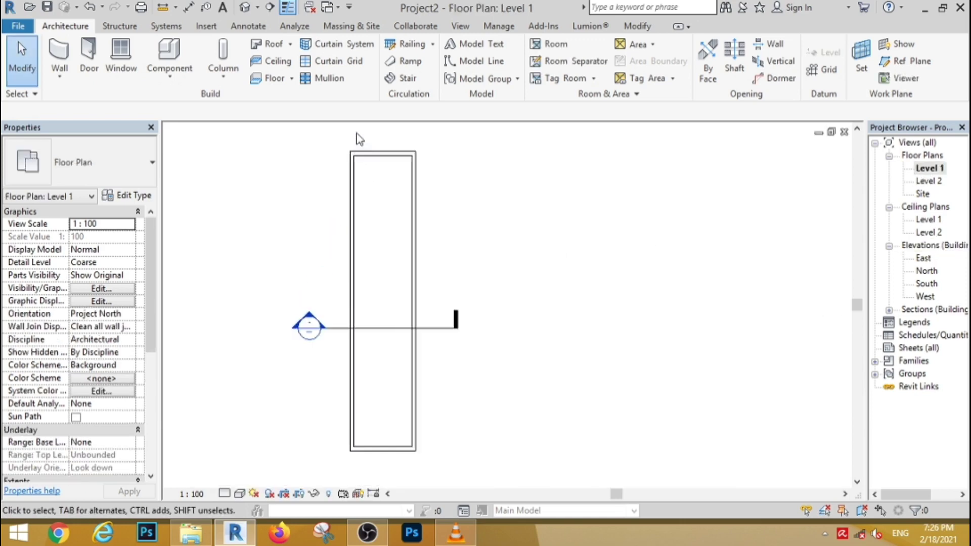
pyautogui.doubleClick(925, 222)
pyautogui.scroll(-2, 422, 342)
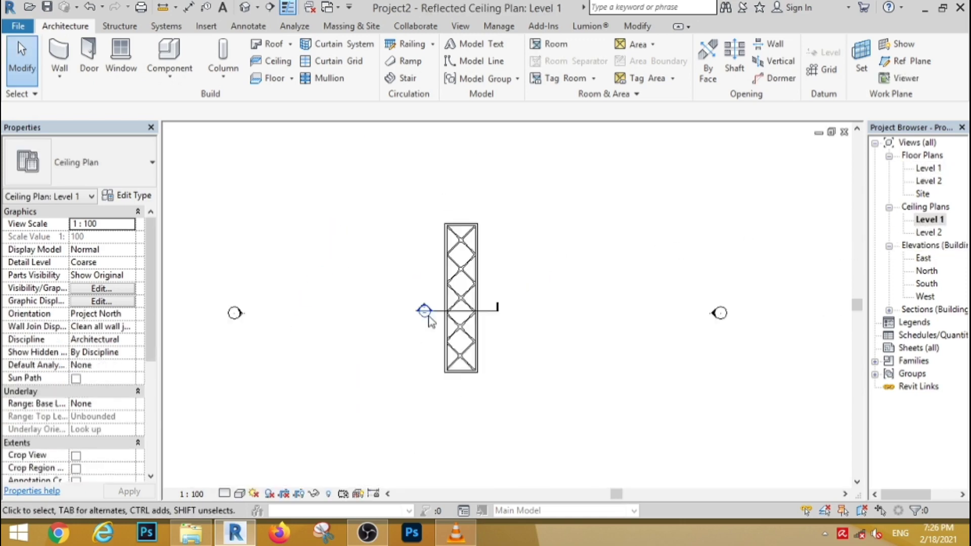
pyautogui.scroll(2, 470, 184)
pyautogui.click(944, 8)
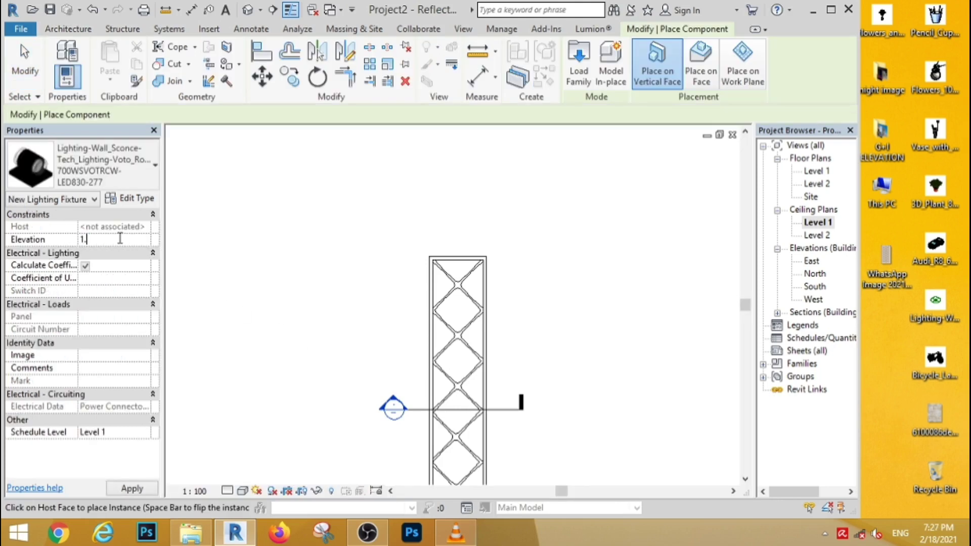
# Apply an elevation of 1.7 to the new wall sconce and set the ceiling plan's view range cut plane offset to 1.8.
pyautogui.click(225, 262)
pyautogui.press('v')
pyautogui.press('r')
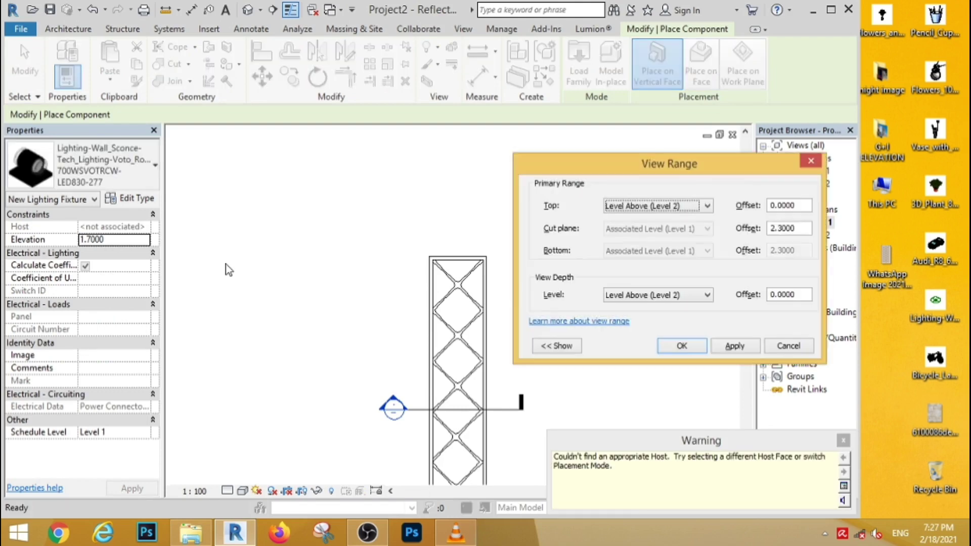
pyautogui.click(807, 228)
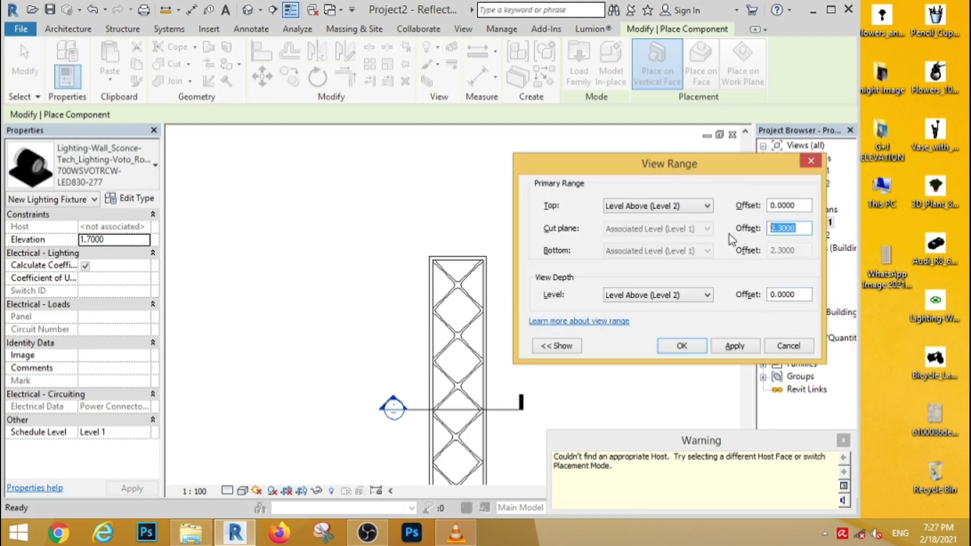
pyautogui.write('1.8')
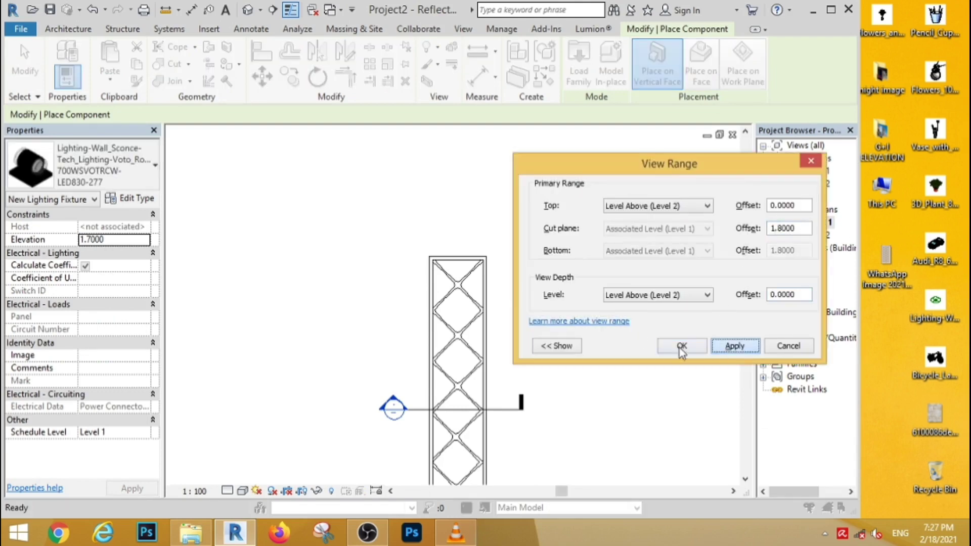
pyautogui.click(681, 346)
# Choose the 700WSVOTRCB-LED830 sconce type and place one on the west wall's inner face near the first X crossing.
pyautogui.scroll(5, 433, 284)
pyautogui.scroll(1, 433, 283)
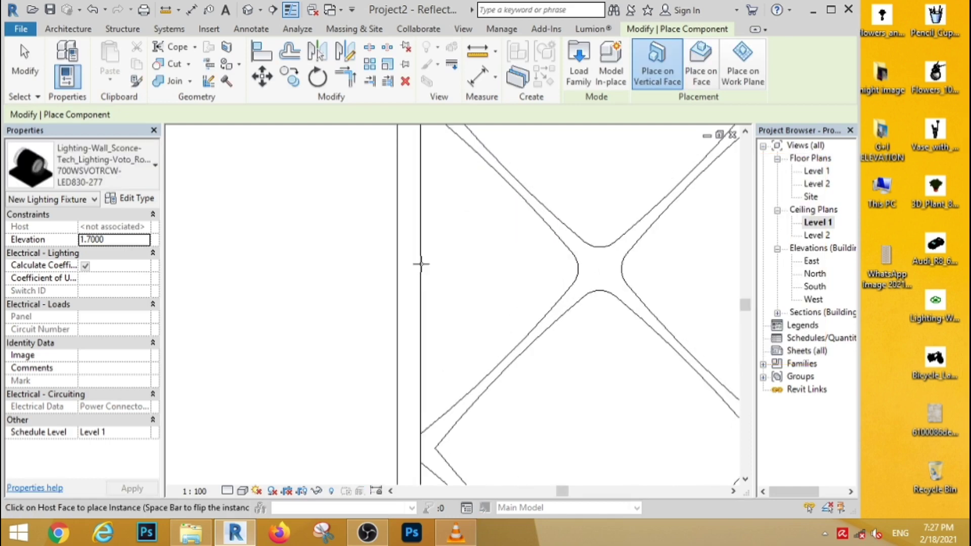
pyautogui.click(141, 172)
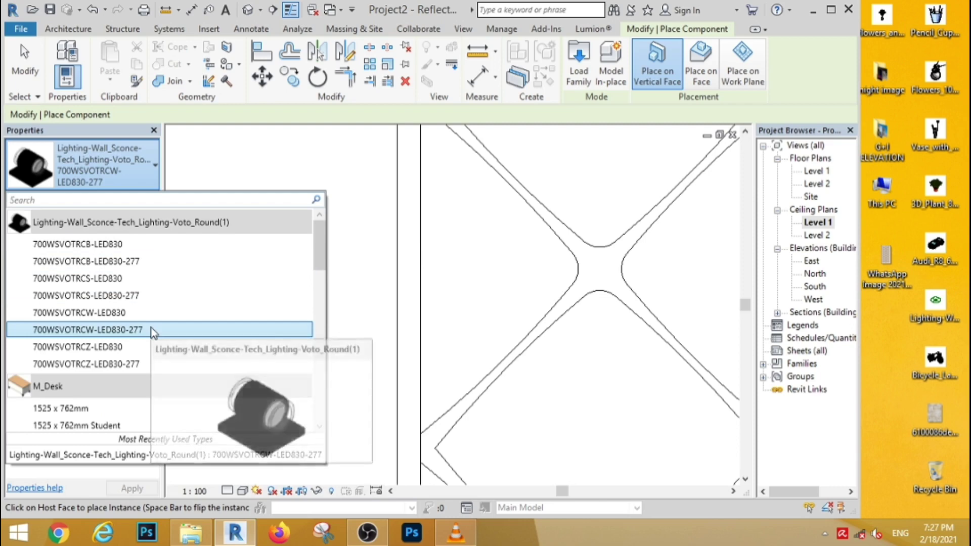
pyautogui.click(213, 329)
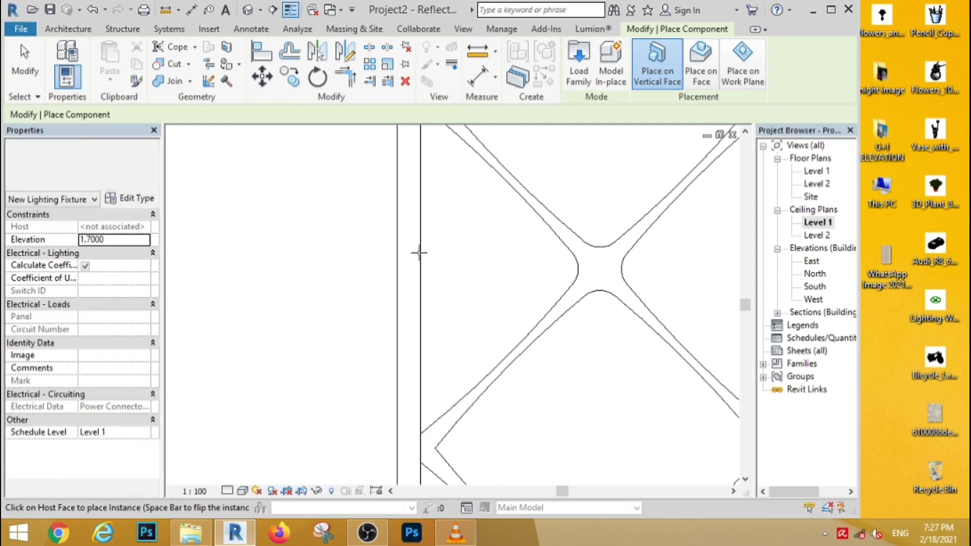
pyautogui.scroll(3, 419, 260)
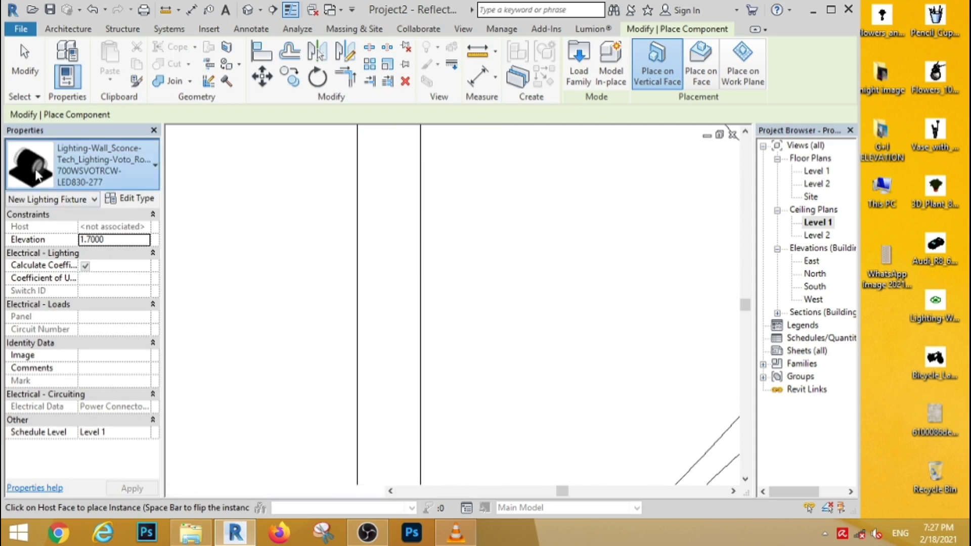
pyautogui.click(91, 167)
pyautogui.click(96, 244)
pyautogui.scroll(-2, 366, 247)
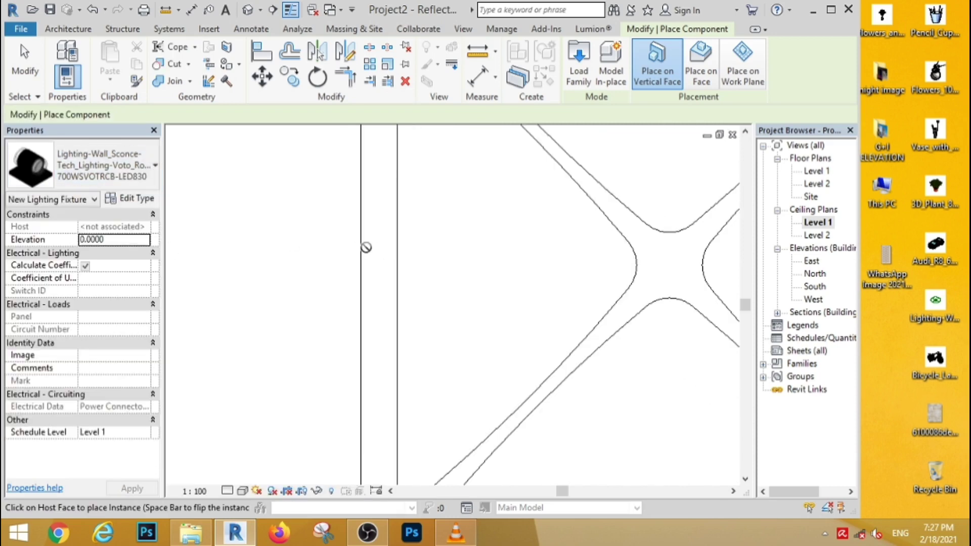
pyautogui.click(397, 254)
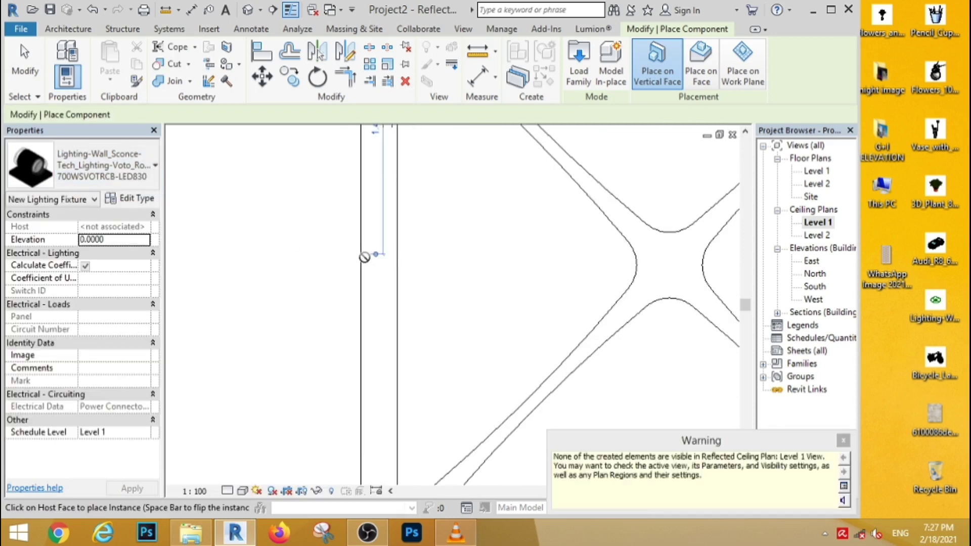
pyautogui.click(24, 63)
# Check the cut plane offset in the ceiling plan's view range.
pyautogui.scroll(-2, 425, 272)
pyautogui.scroll(1, 426, 272)
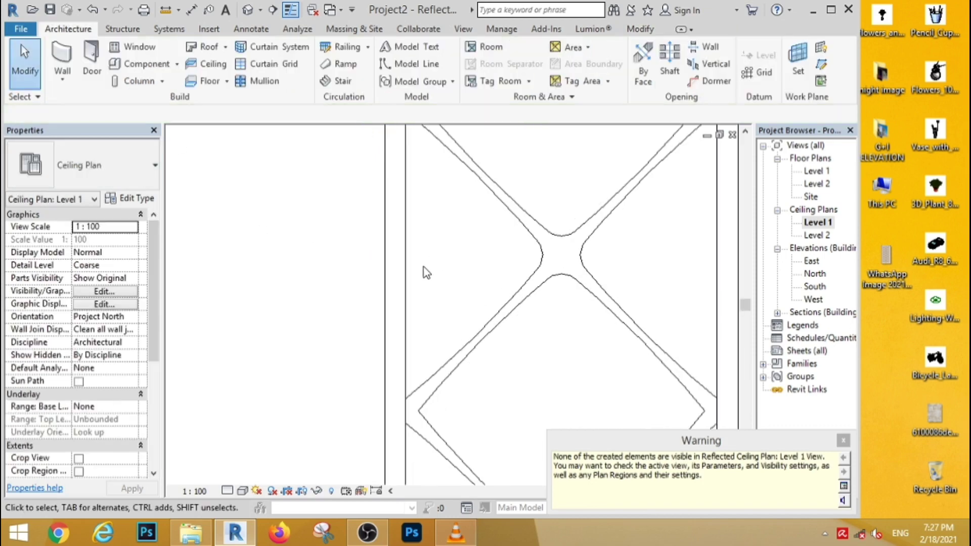
pyautogui.press('v')
pyautogui.press('r')
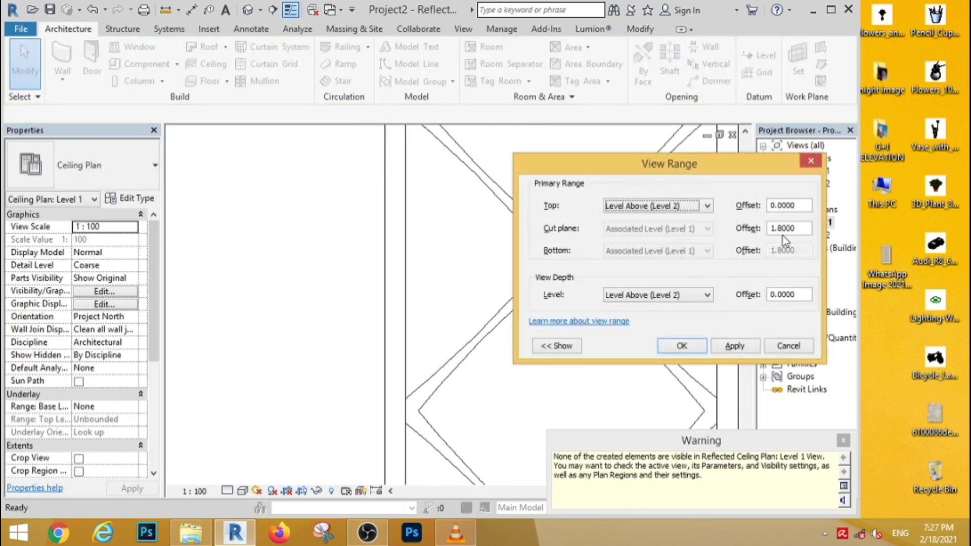
pyautogui.click(668, 347)
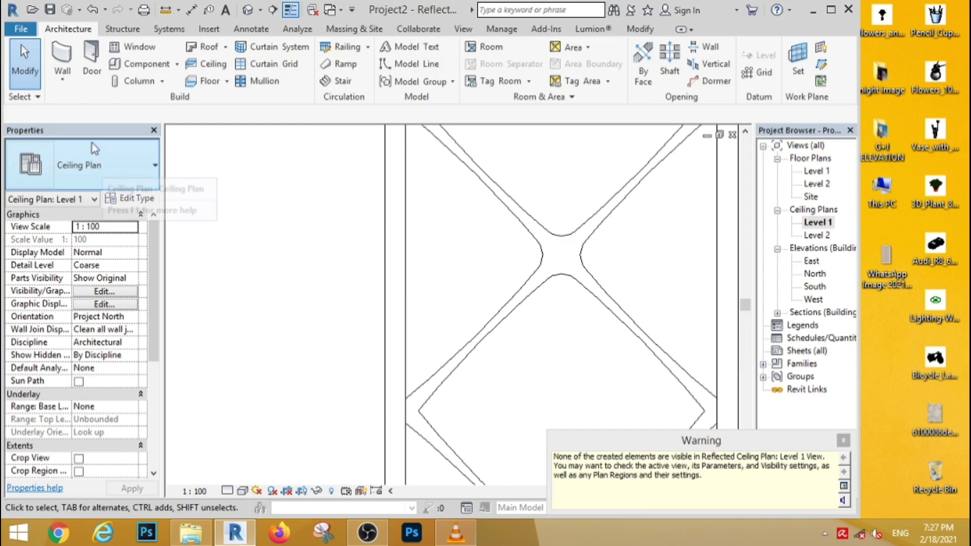
# Restart component placement with the 700WSVOTRCB-LED830 sconce and set its elevation to 1.7.
pyautogui.click(147, 64)
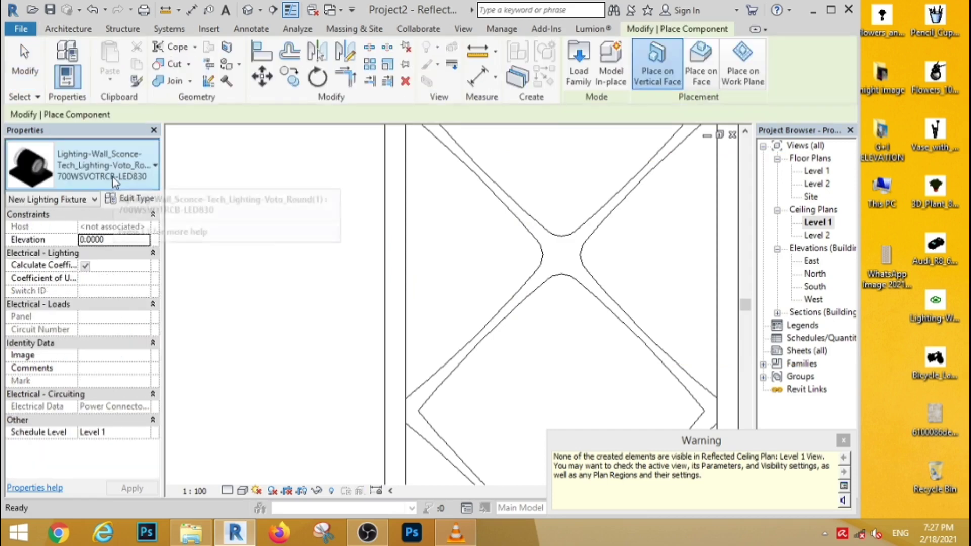
pyautogui.click(113, 177)
pyautogui.click(113, 178)
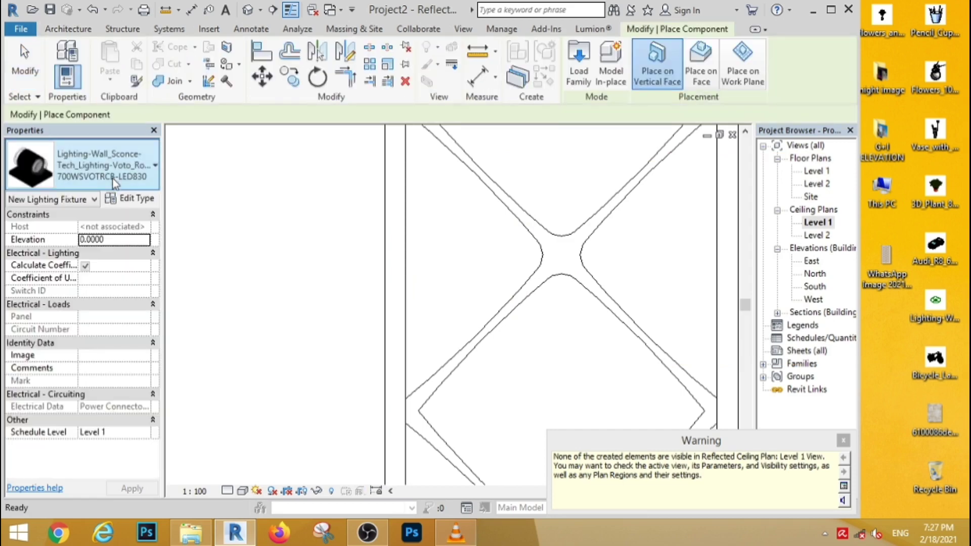
pyautogui.click(119, 239)
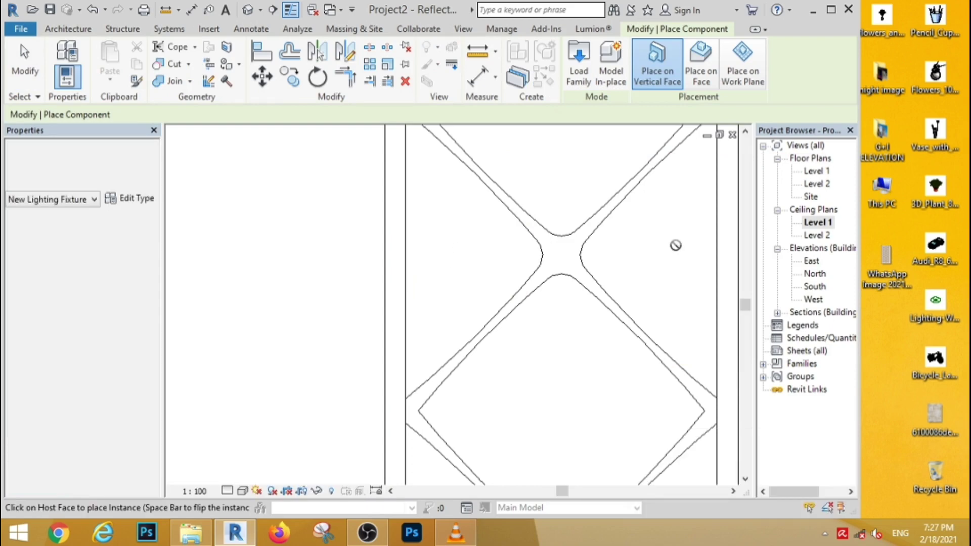
pyautogui.scroll(-3, 462, 242)
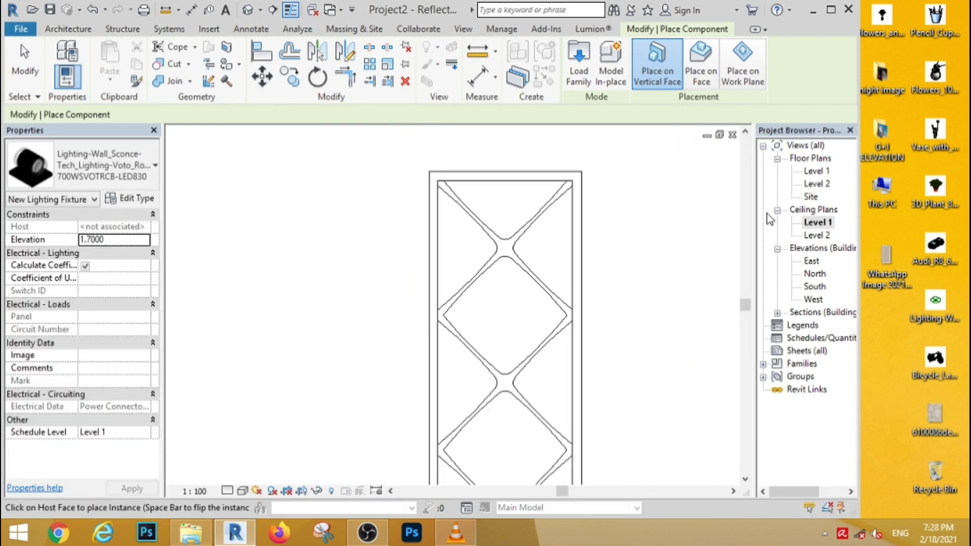
# In the Level 1 floor plan, copy the placed sconce five times southward along the west wall at 3 m intervals.
pyautogui.doubleClick(815, 172)
pyautogui.scroll(2, 373, 174)
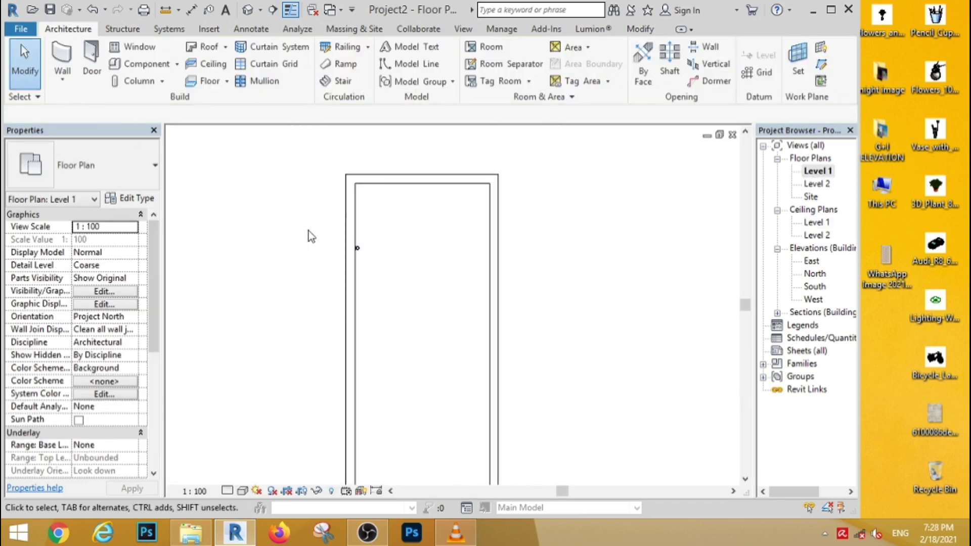
pyautogui.scroll(3, 309, 233)
pyautogui.moveTo(290, 191); pyautogui.dragTo(490, 397)
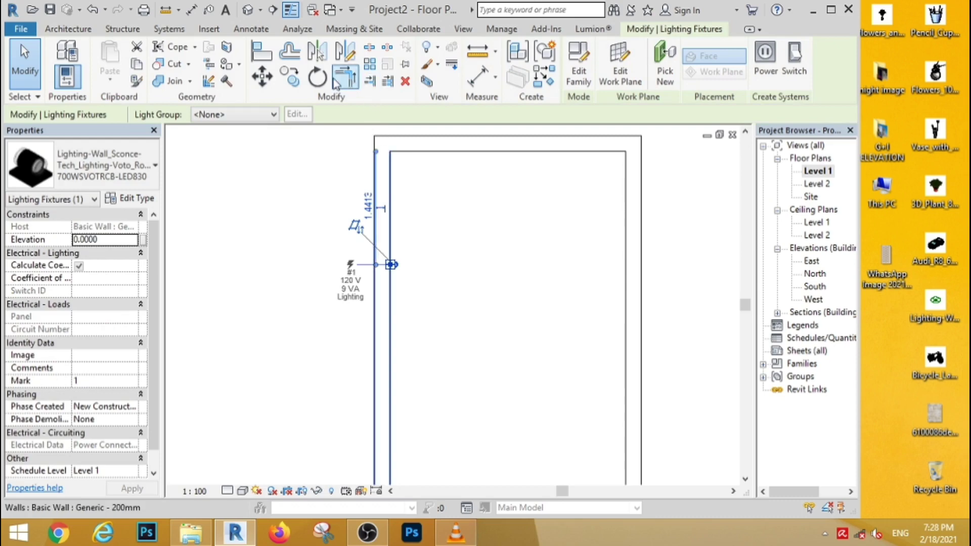
pyautogui.click(289, 76)
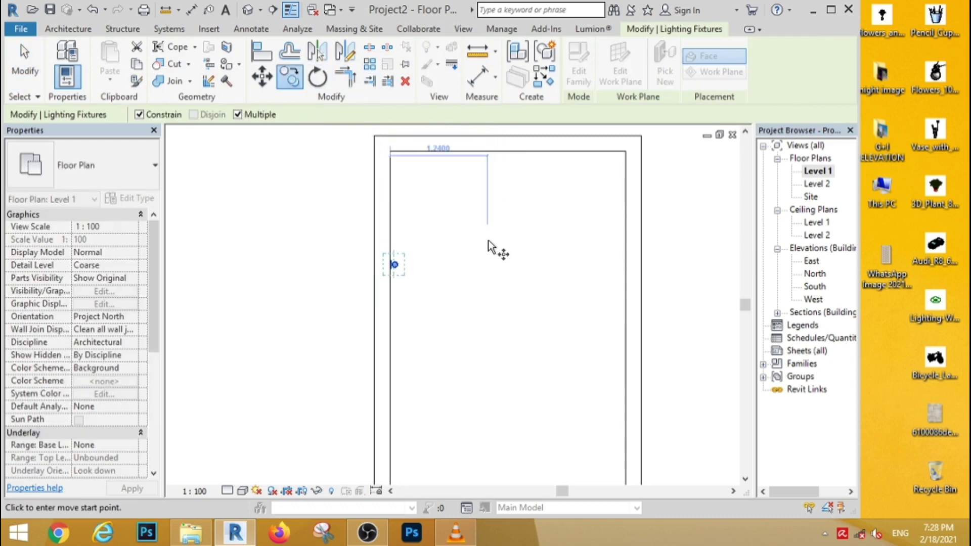
pyautogui.click(488, 251)
pyautogui.scroll(-5, 490, 251)
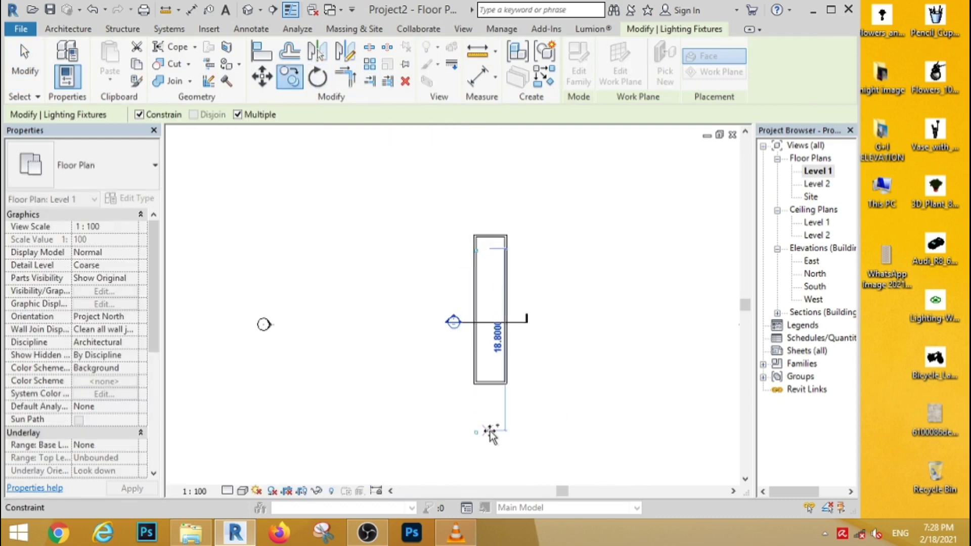
pyautogui.write('3')
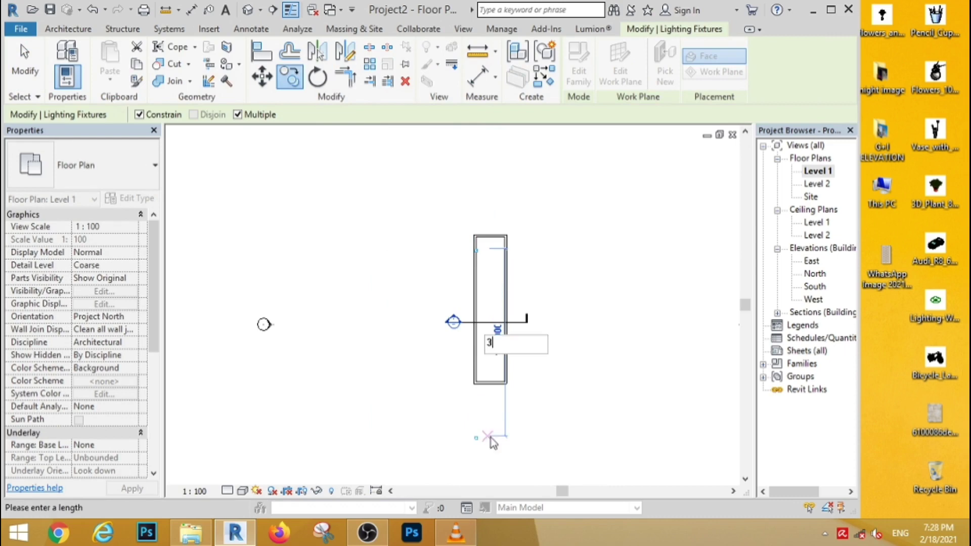
pyautogui.press('Return')
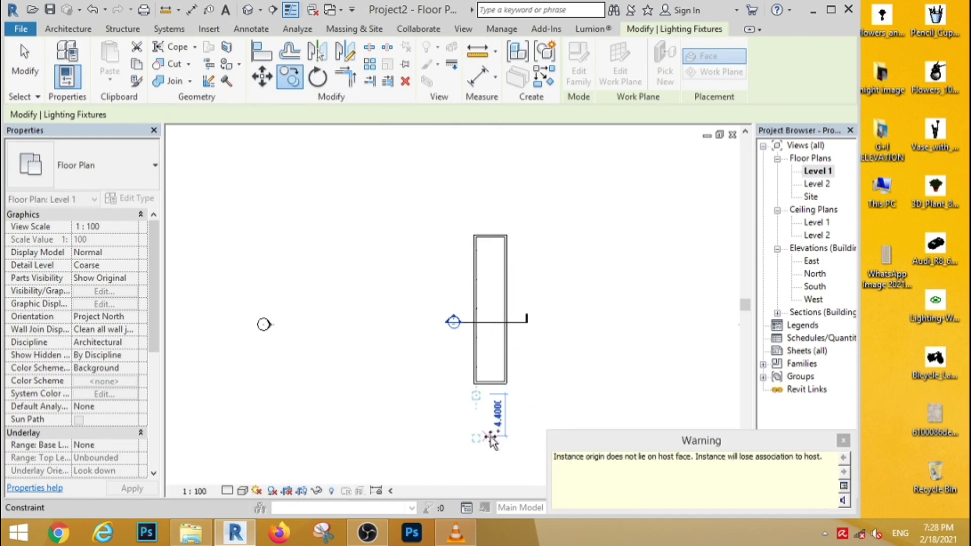
# Delete the extra sconce copy lying outside the room beyond the south wall.
pyautogui.scroll(3, 475, 404)
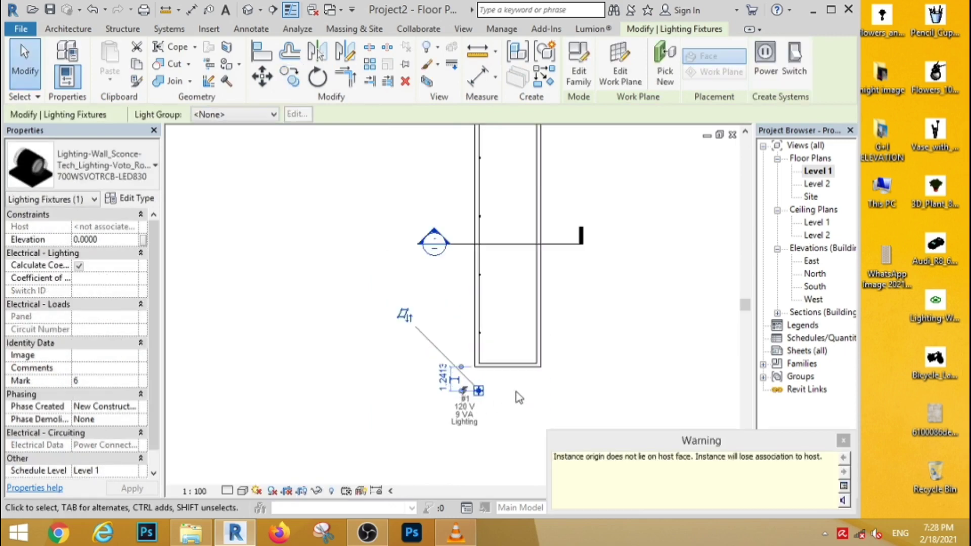
pyautogui.click(500, 386)
pyautogui.moveTo(504, 381); pyautogui.dragTo(454, 423)
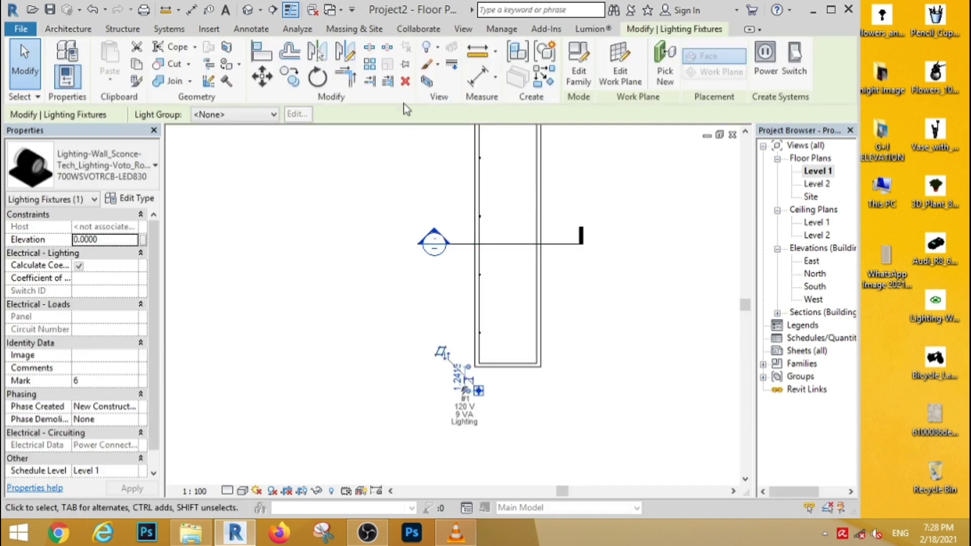
pyautogui.click(401, 86)
# Mirror the five west wall sconces onto the east wall about a lengthwise axis through the north wall's midpoint.
pyautogui.scroll(-1, 477, 340)
pyautogui.moveTo(476, 339); pyautogui.dragTo(488, 418, button='middle')
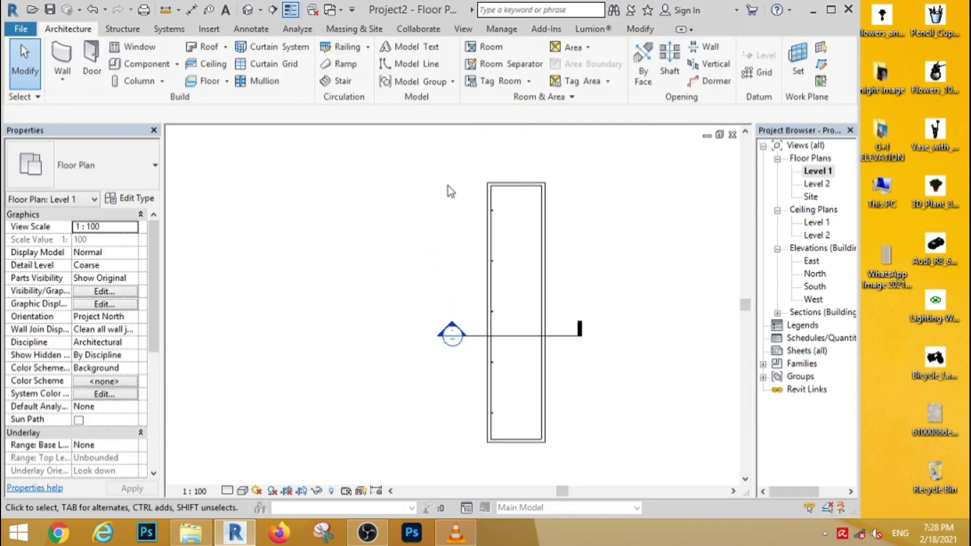
pyautogui.moveTo(457, 185)
pyautogui.mouseDown()
pyautogui.moveTo(505, 339)
pyautogui.moveTo(513, 427)
pyautogui.mouseUp()
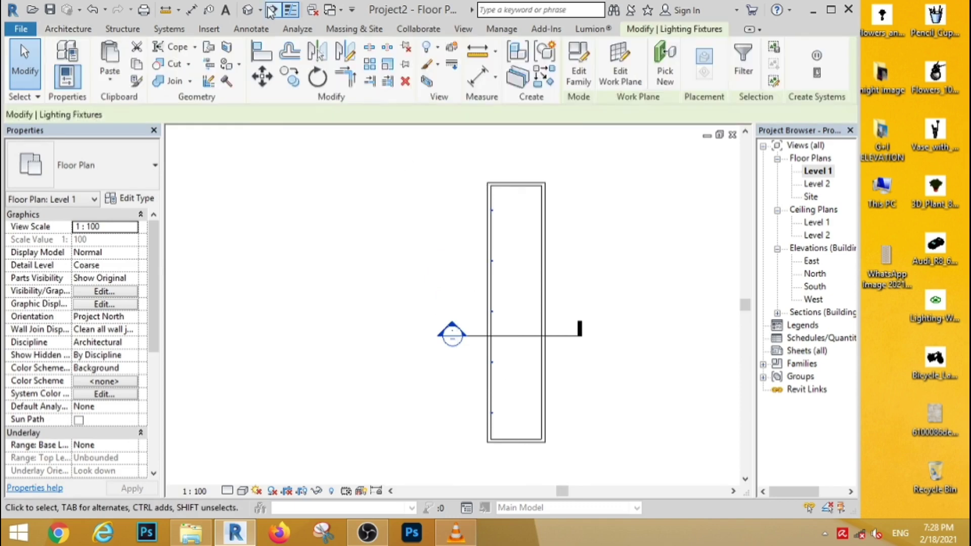
pyautogui.click(346, 51)
pyautogui.click(515, 185)
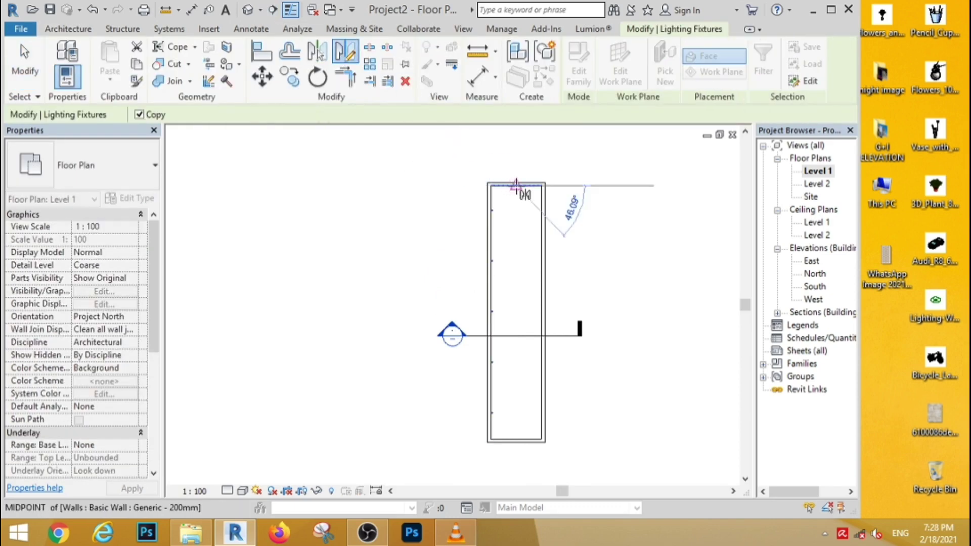
pyautogui.click(516, 474)
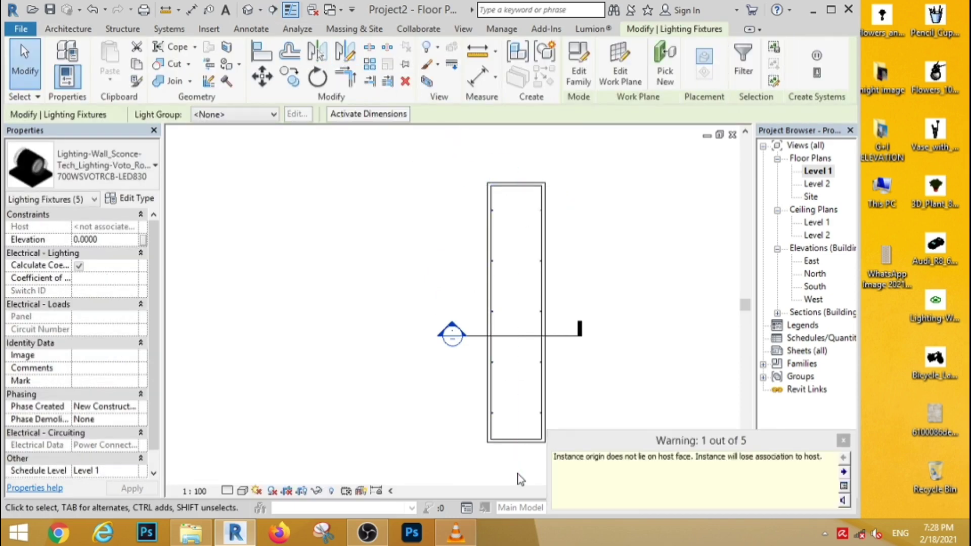
pyautogui.click(25, 66)
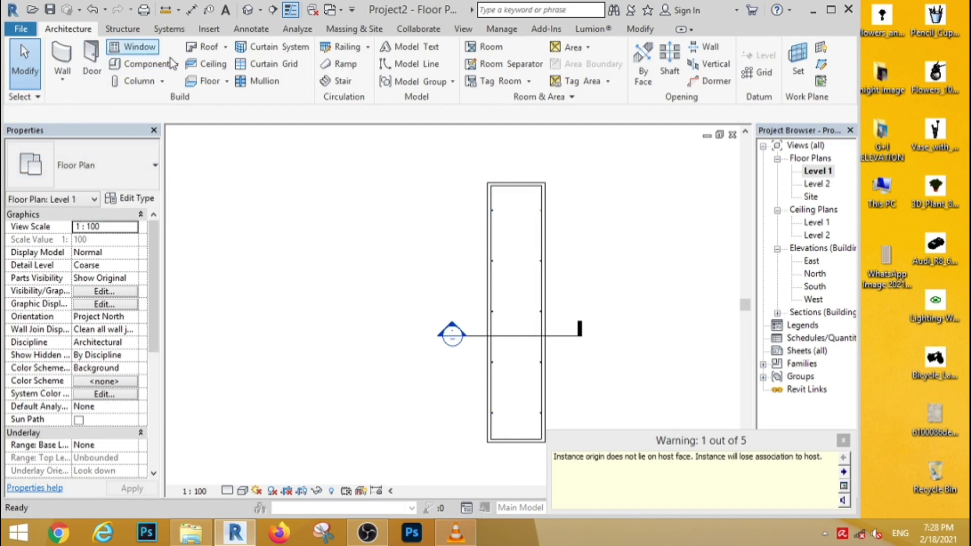
# Place another 700WSVOTRCB-LED830 sconce at elevation 1.7 on the midpoint of the north wall's inner face.
pyautogui.click(146, 65)
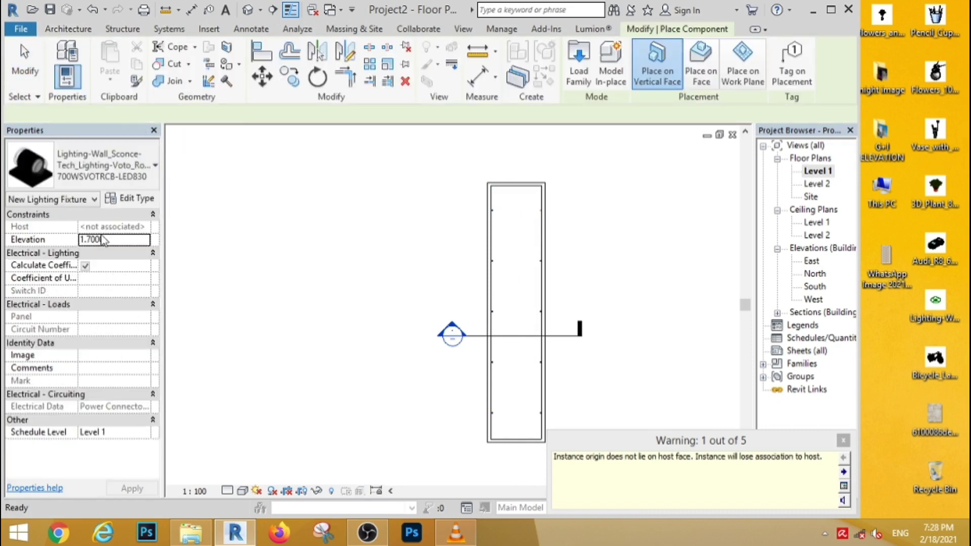
pyautogui.scroll(3, 521, 187)
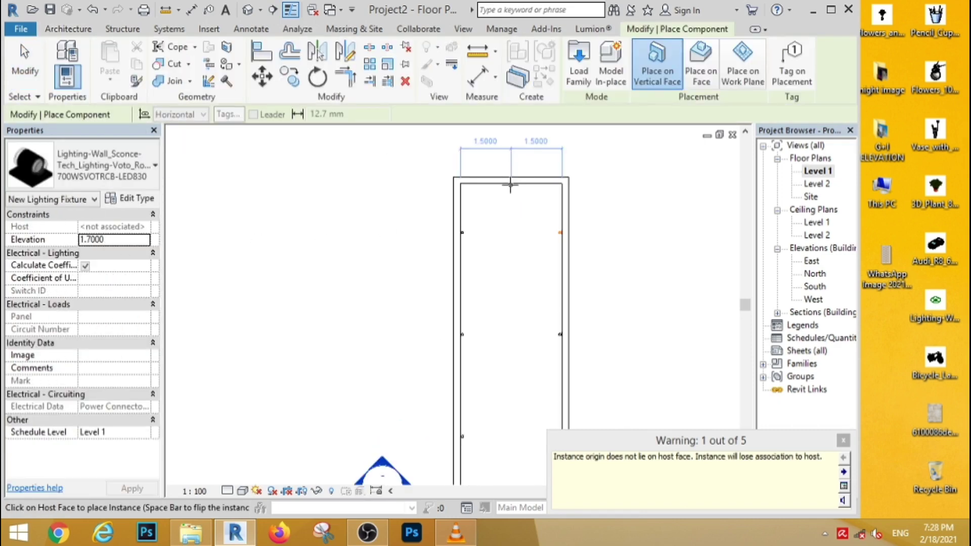
pyautogui.click(510, 186)
pyautogui.click(26, 60)
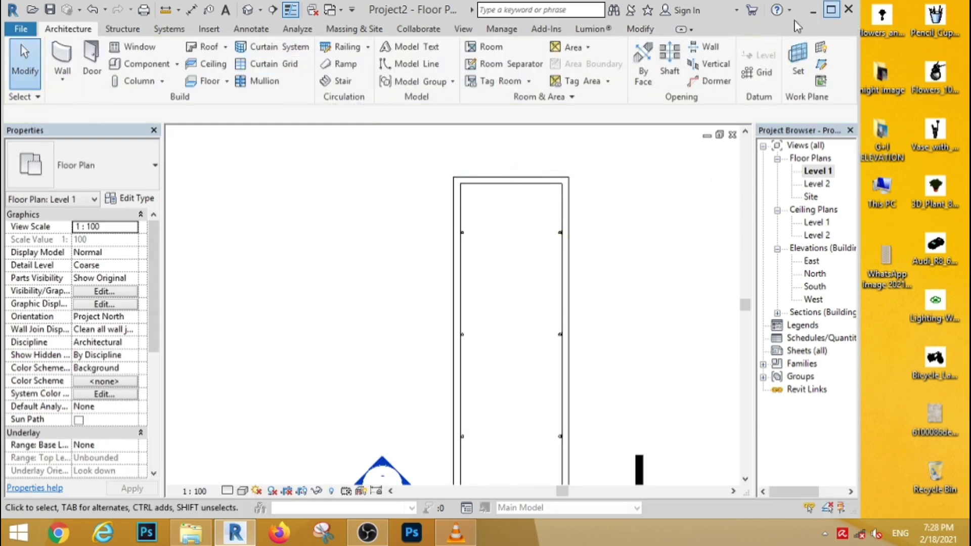
# In the Level 1 floor plan, place a camera just inside the south wall, aimed north along the room past the north wall.
pyautogui.click(830, 9)
pyautogui.scroll(-3, 427, 304)
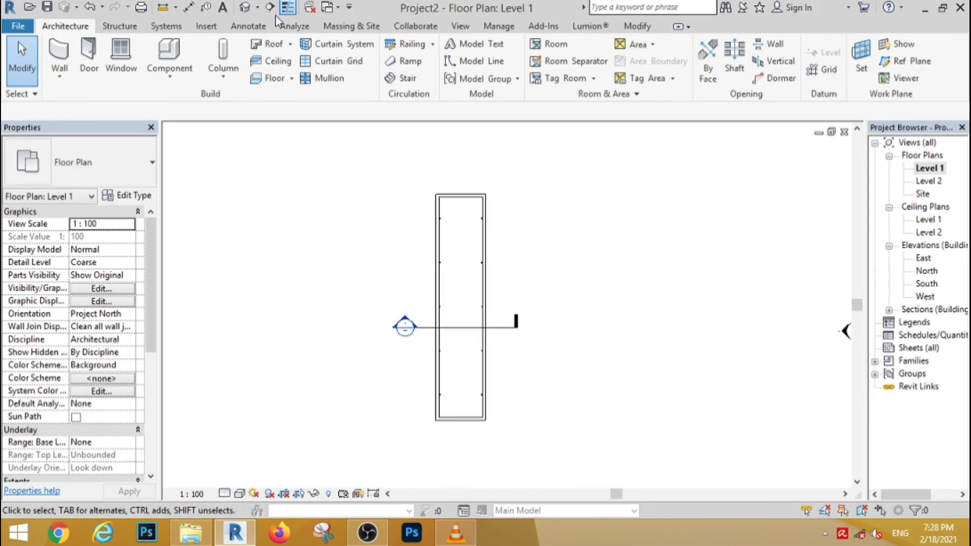
pyautogui.click(258, 7)
pyautogui.click(268, 39)
pyautogui.click(462, 412)
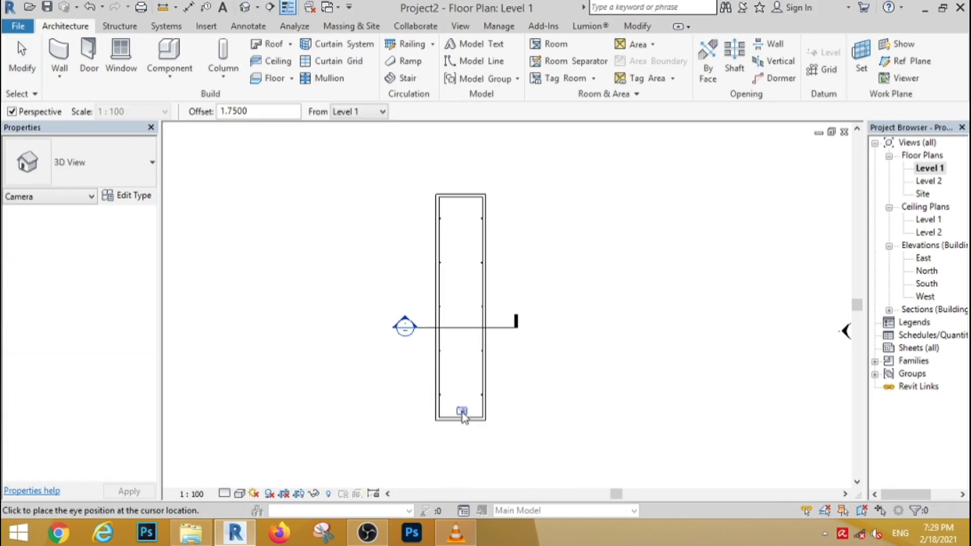
pyautogui.click(469, 156)
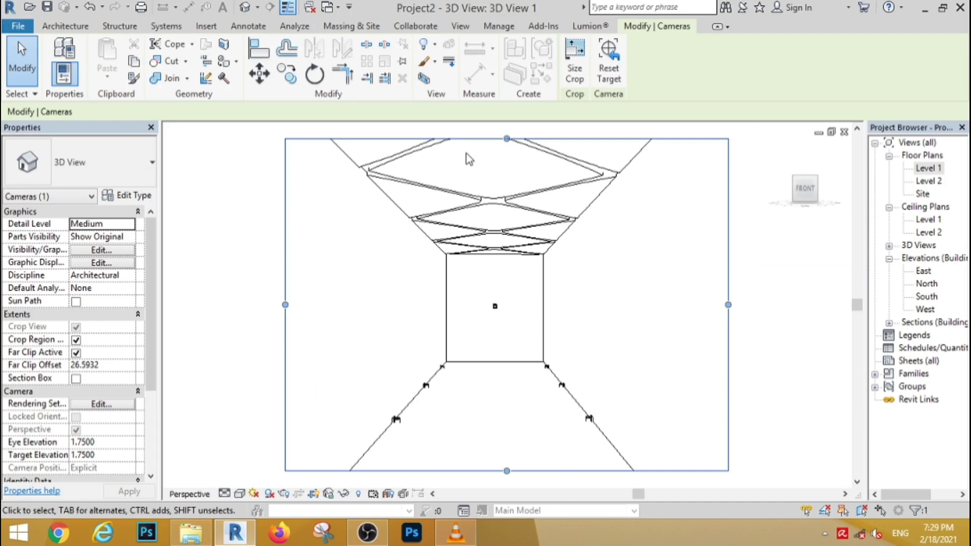
# In the camera view, set the nearest west wall sconce's elevation to 1.7 and match the other five low side-wall sconces to it.
pyautogui.click(394, 420)
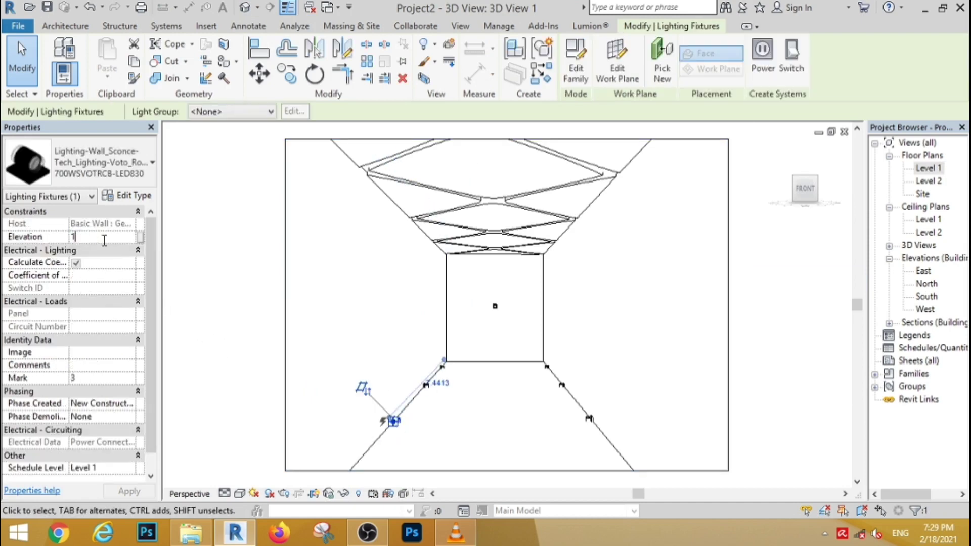
pyautogui.click(206, 314)
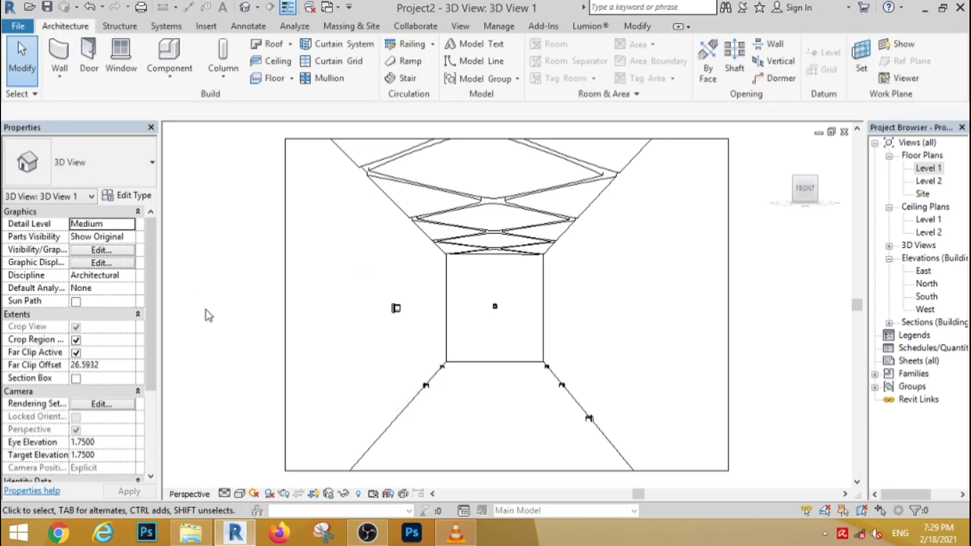
pyautogui.click(630, 28)
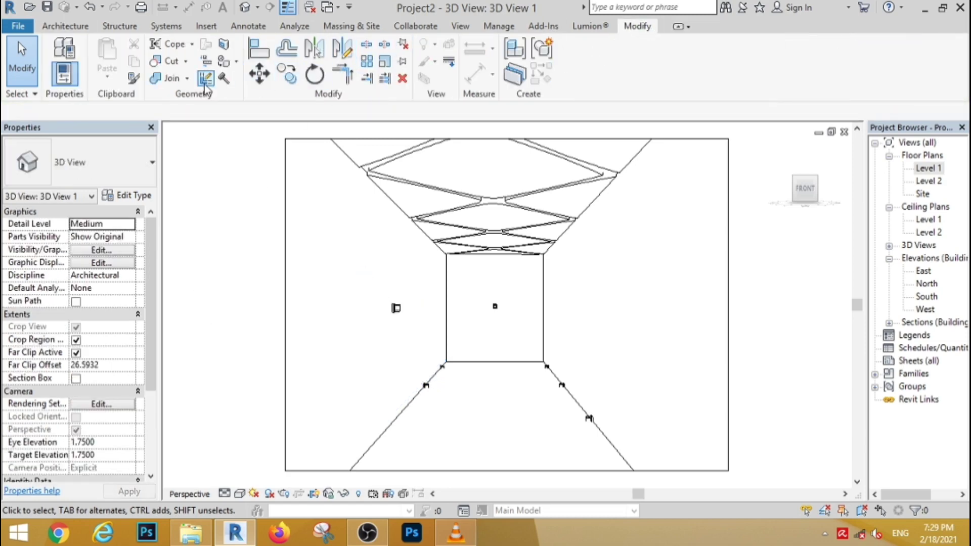
pyautogui.click(134, 77)
pyautogui.click(395, 308)
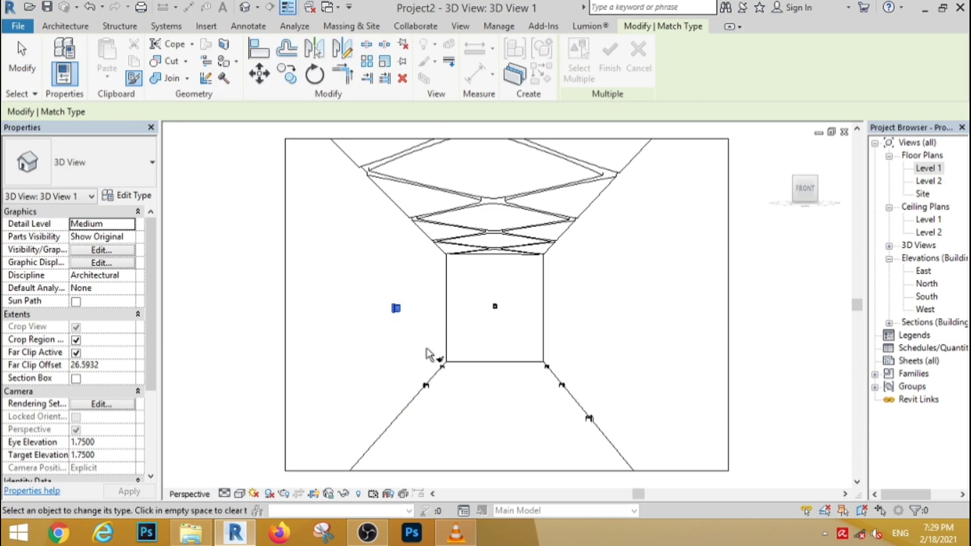
pyautogui.click(426, 385)
pyautogui.click(442, 361)
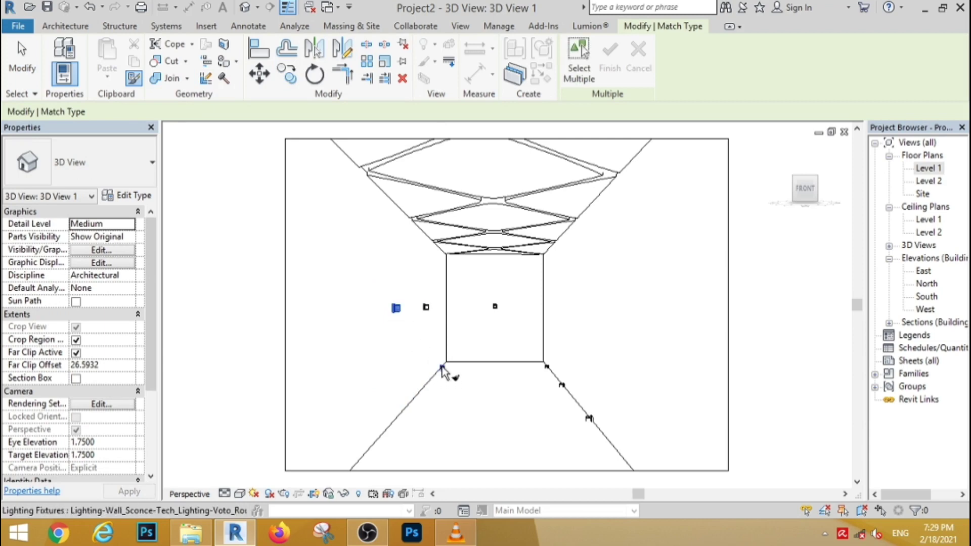
pyautogui.click(546, 367)
pyautogui.click(560, 384)
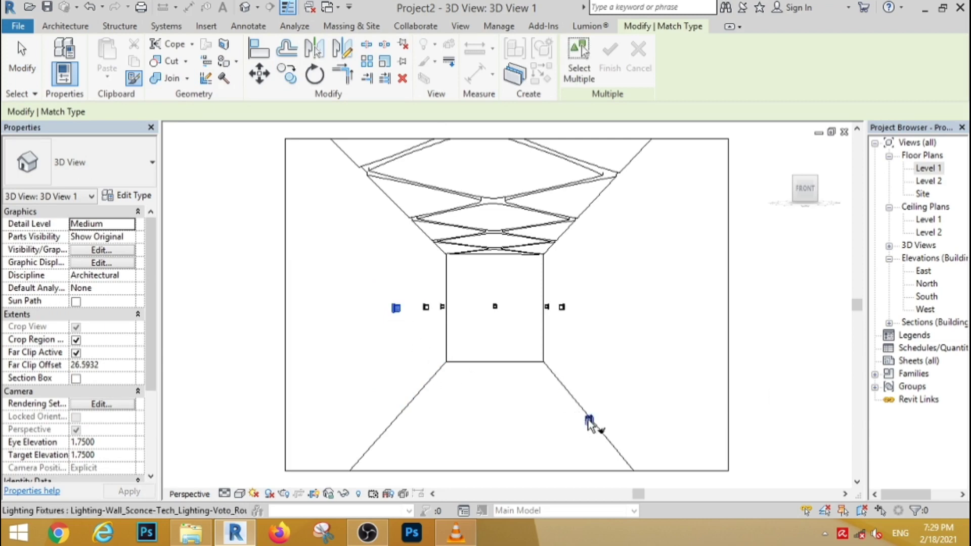
pyautogui.click(589, 424)
pyautogui.press('Escape')
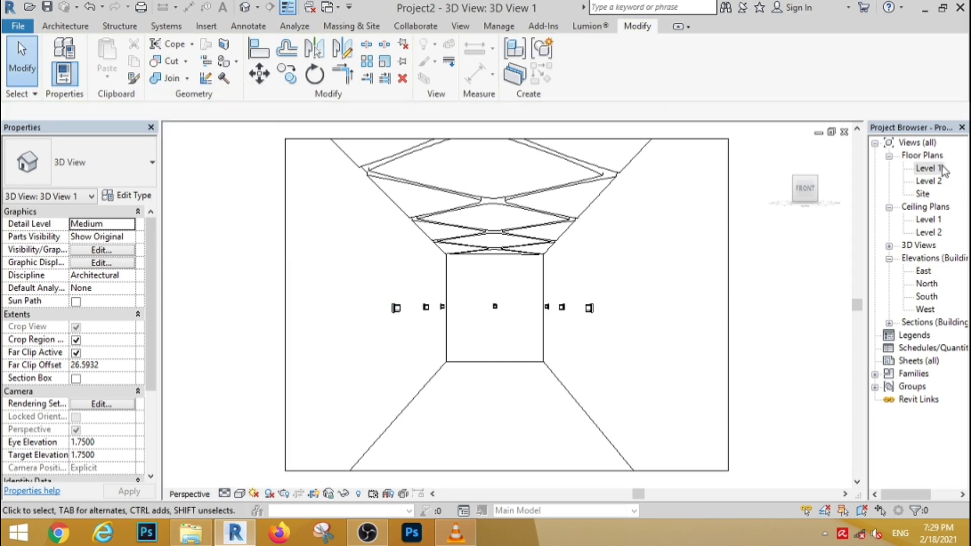
# In the Level 1 floor plan, set the elevation of the four southern side-wall sconces to 1.7.
pyautogui.doubleClick(941, 169)
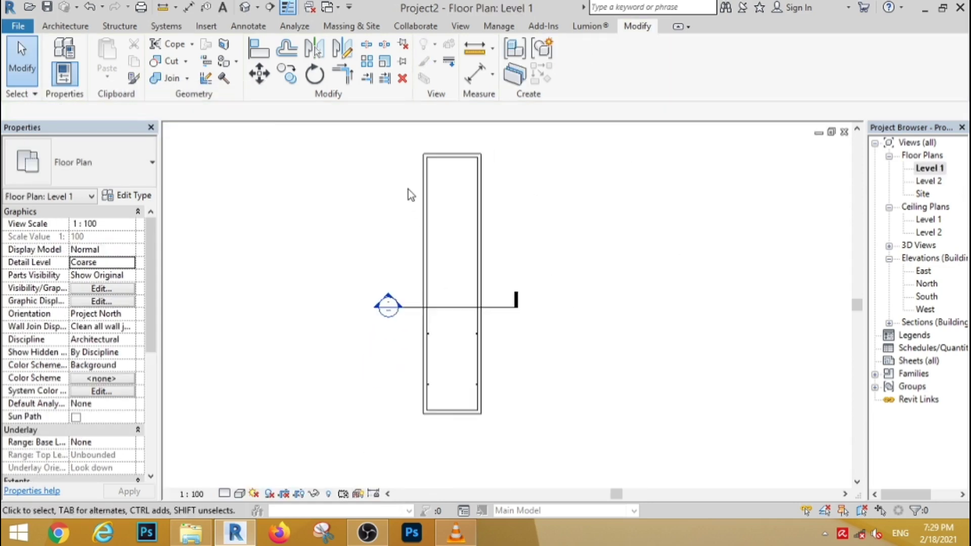
pyautogui.scroll(5, 420, 354)
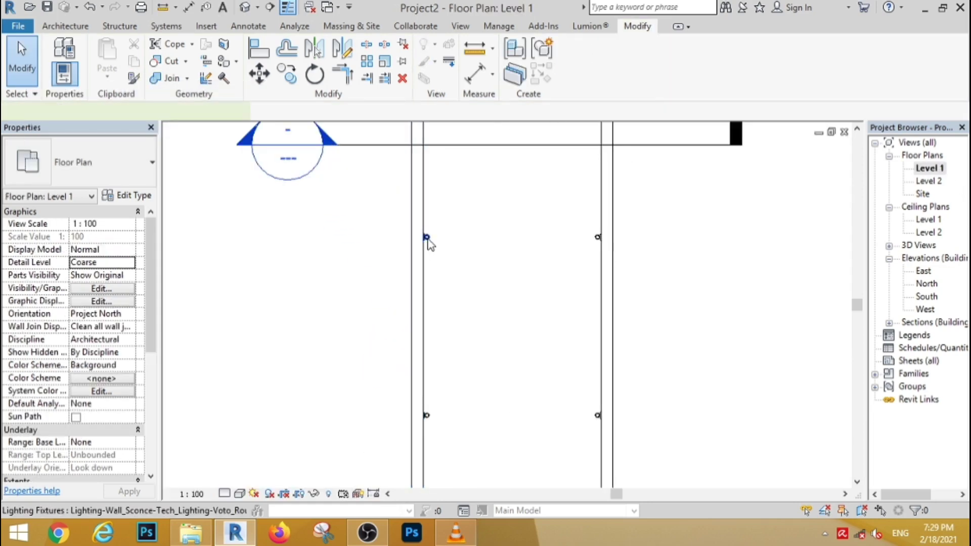
pyautogui.click(428, 239)
pyautogui.click(120, 235)
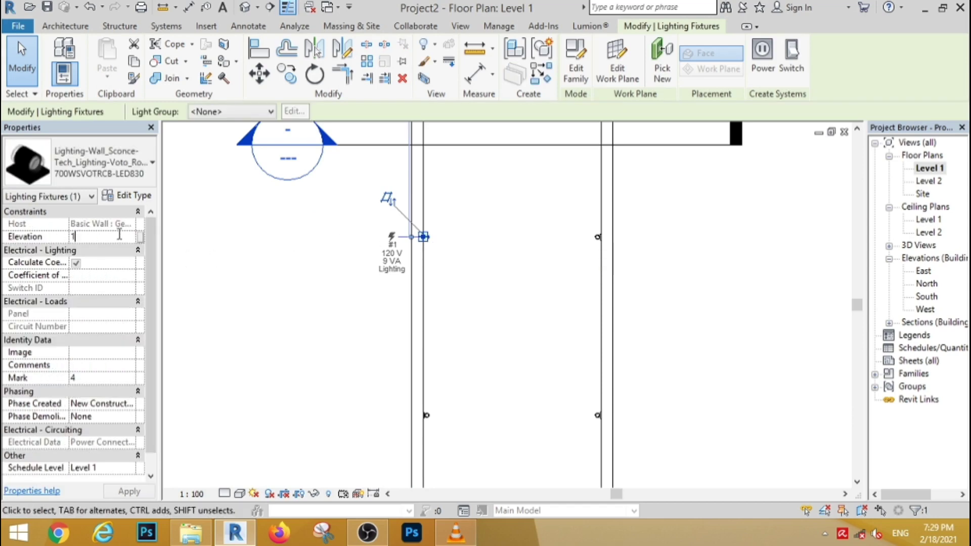
pyautogui.click(239, 333)
pyautogui.scroll(-2, 266, 226)
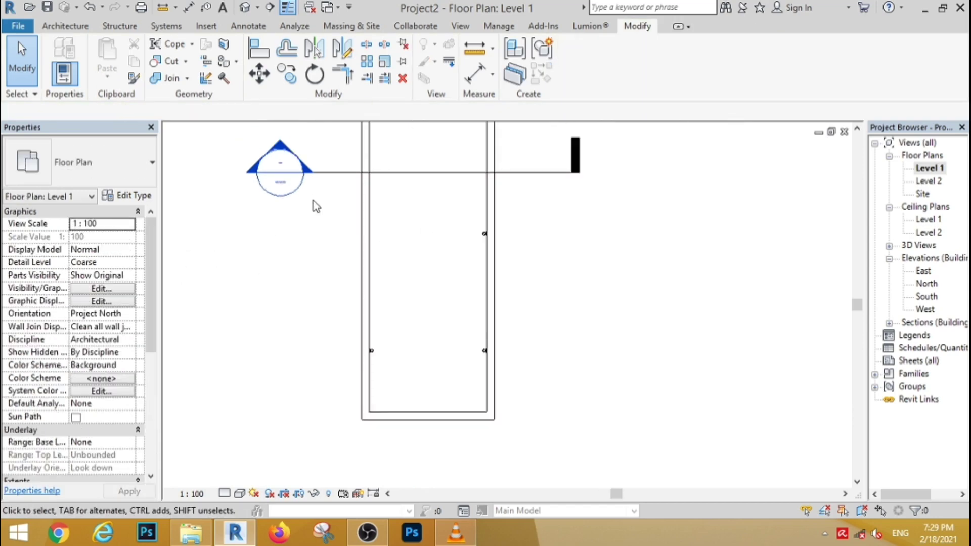
pyautogui.moveTo(312, 190); pyautogui.dragTo(531, 399)
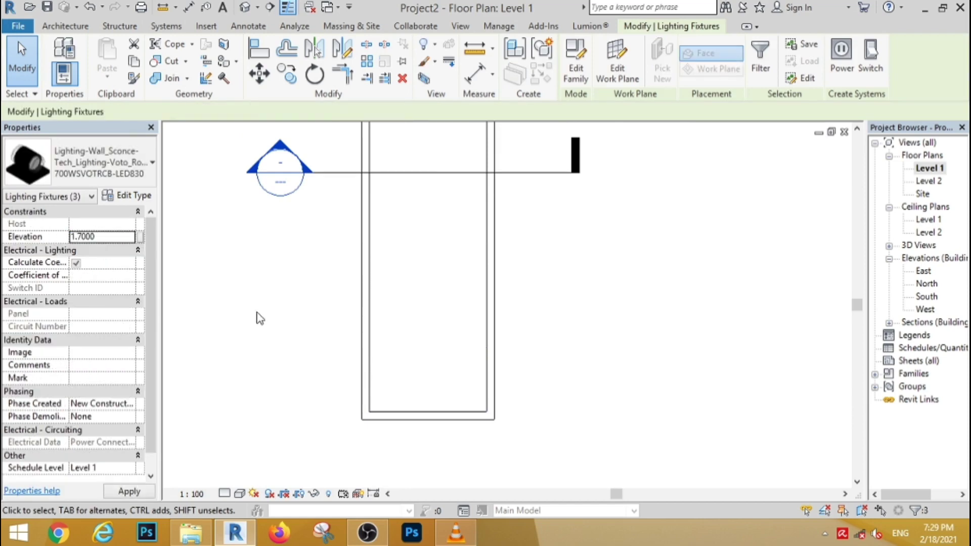
pyautogui.click(256, 309)
pyautogui.scroll(-2, 255, 310)
# In the Level 1 ceiling plan, load the M_Ceiling Light - Flat Round family and place one light at the northernmost X crossing's centre.
pyautogui.doubleClick(928, 220)
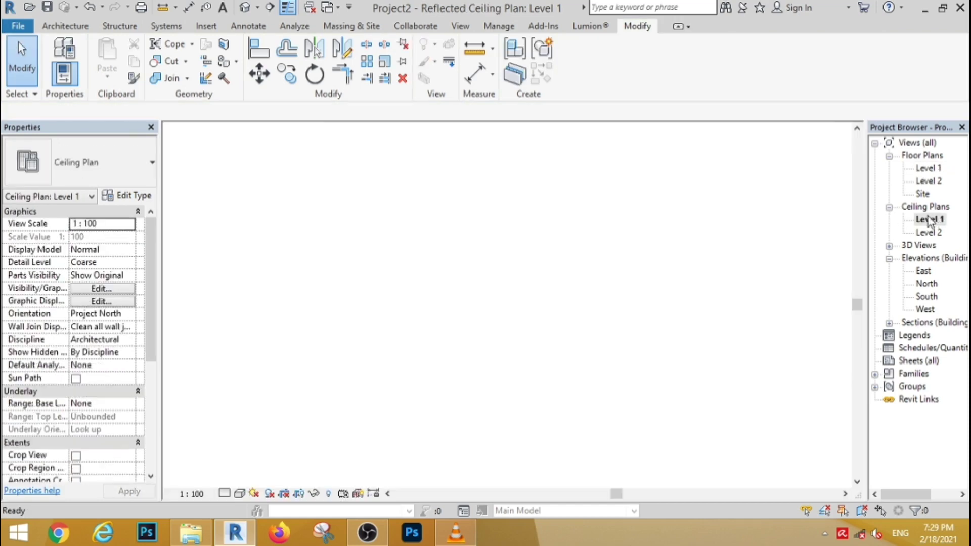
pyautogui.click(65, 25)
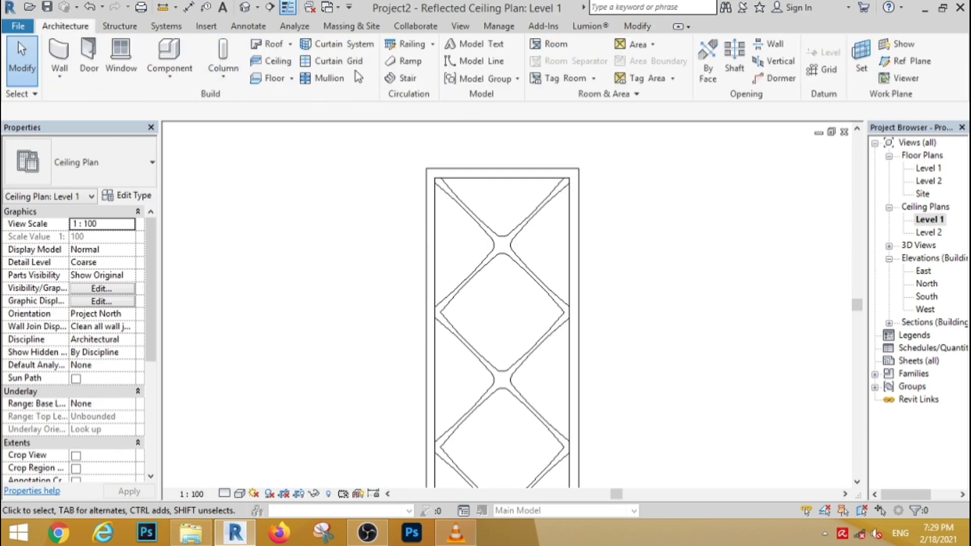
pyautogui.click(169, 55)
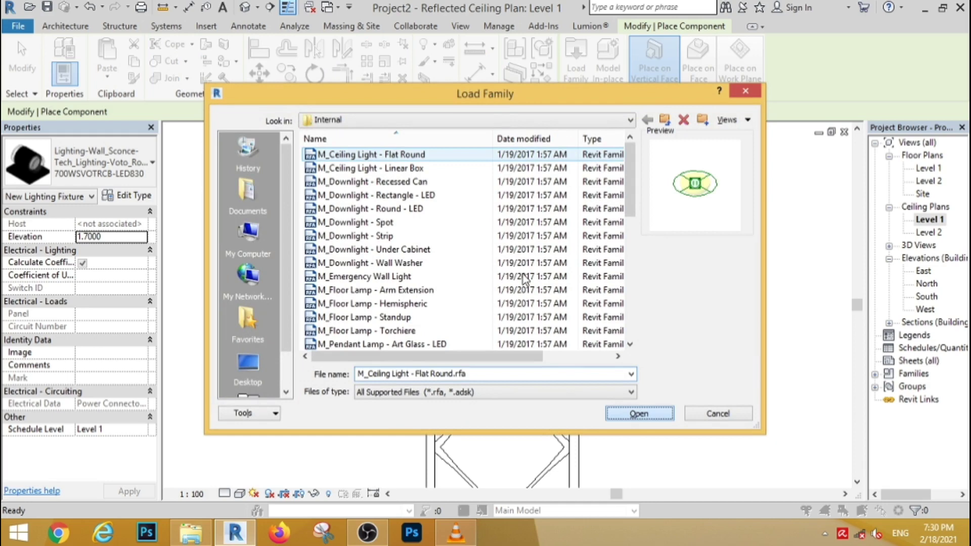
pyautogui.click(647, 419)
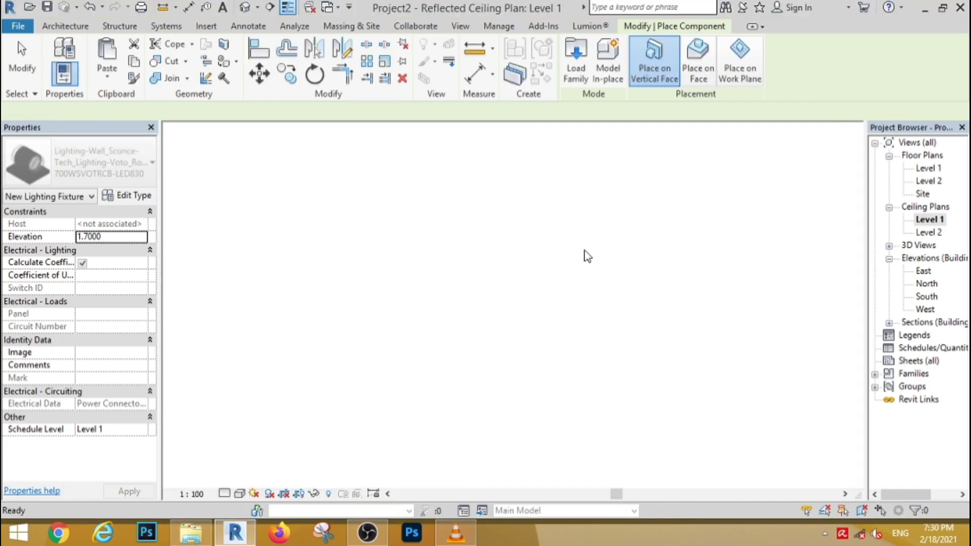
pyautogui.scroll(4, 493, 244)
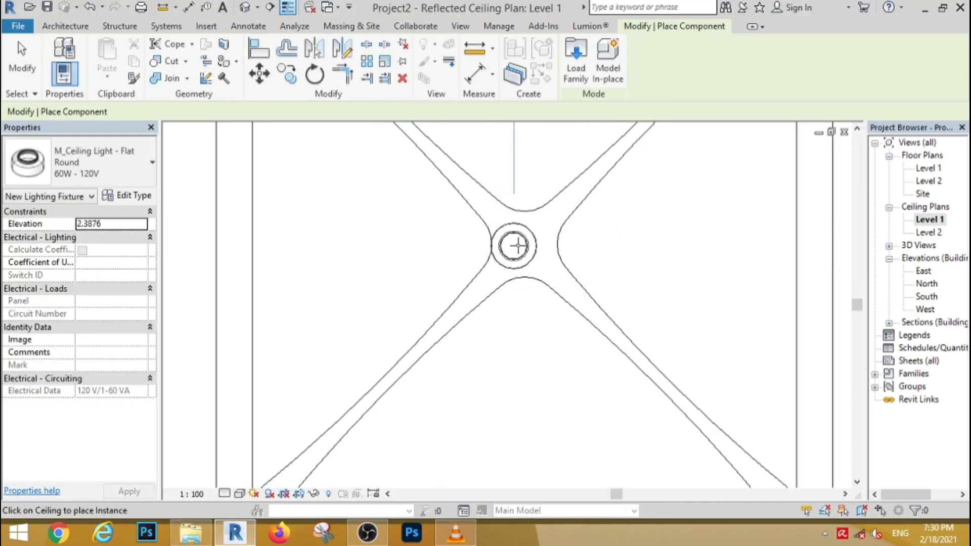
pyautogui.click(524, 245)
pyautogui.press('Escape')
pyautogui.press('Escape')
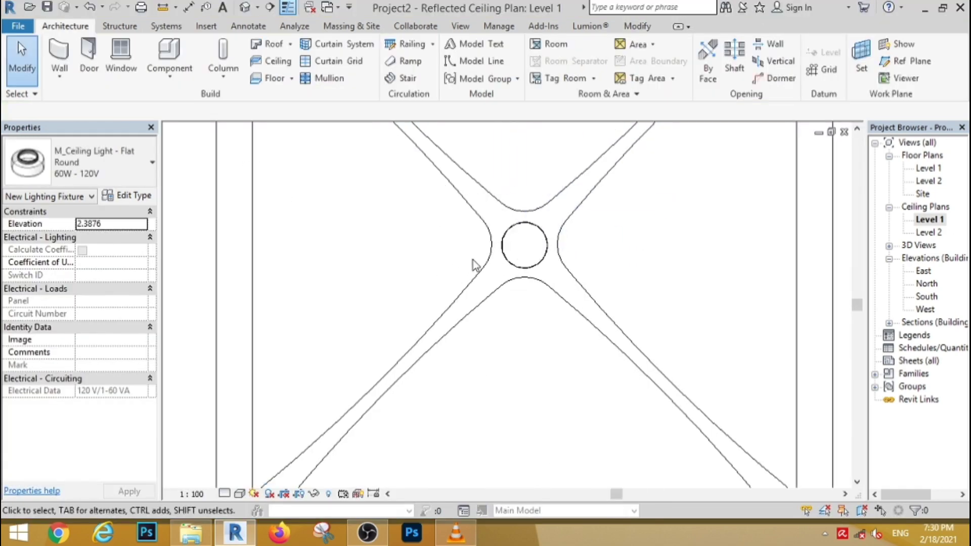
# Copy the round ceiling light four times southward at 3 m intervals onto the remaining X crossings.
pyautogui.click(522, 245)
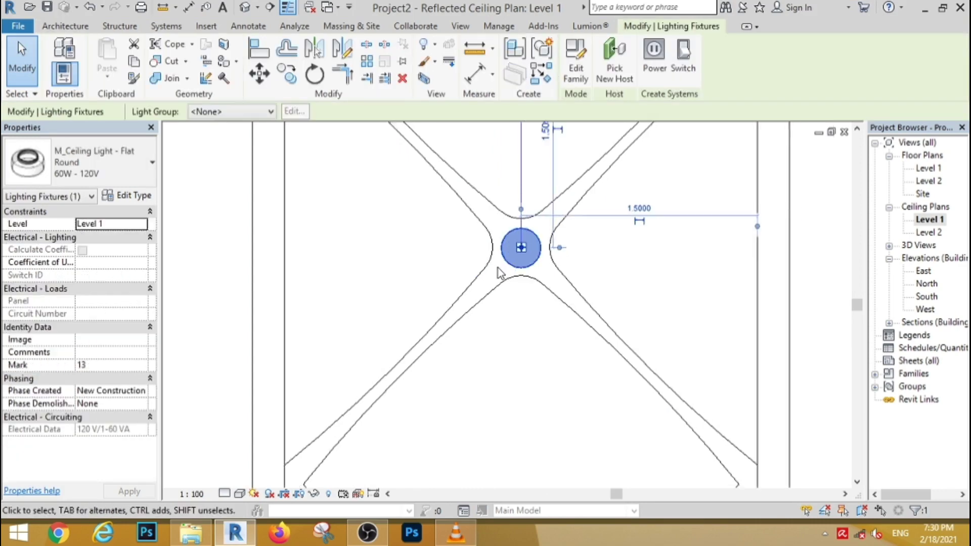
pyautogui.scroll(-5, 490, 290)
pyautogui.click(291, 84)
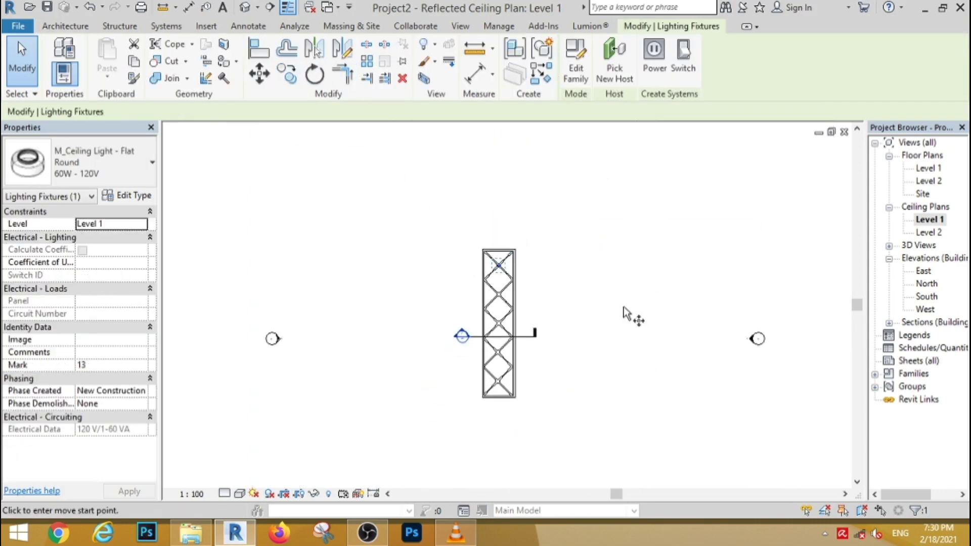
pyautogui.click(569, 263)
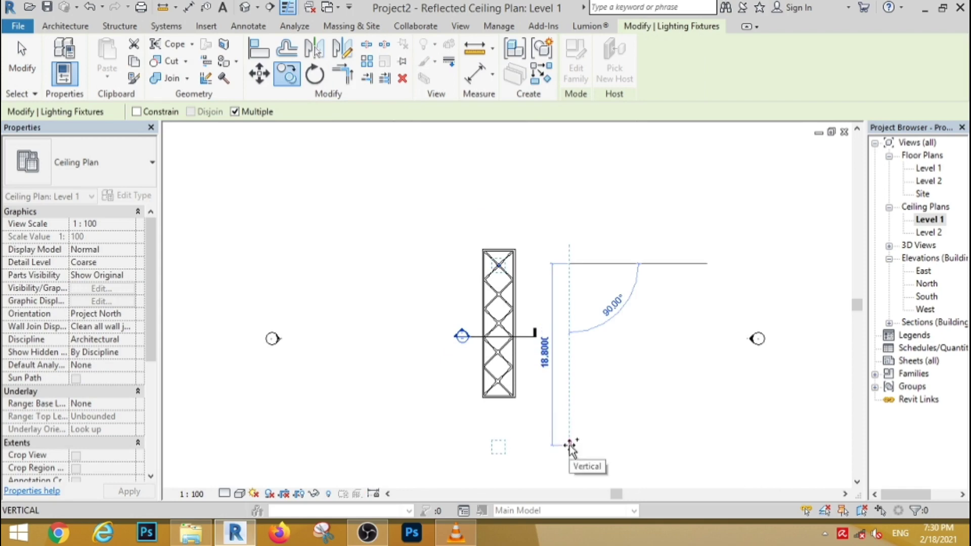
pyautogui.write('12')
pyautogui.press('Return')
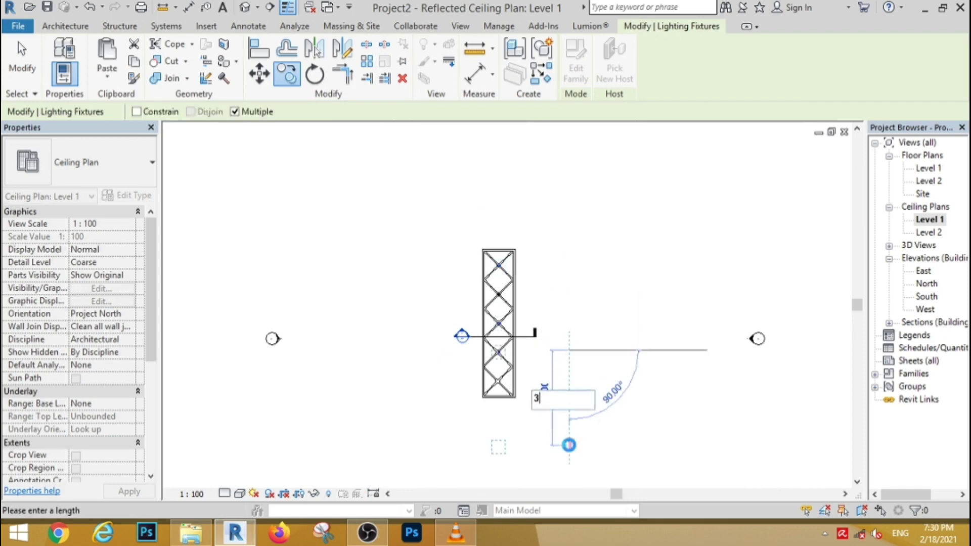
pyautogui.press('Escape')
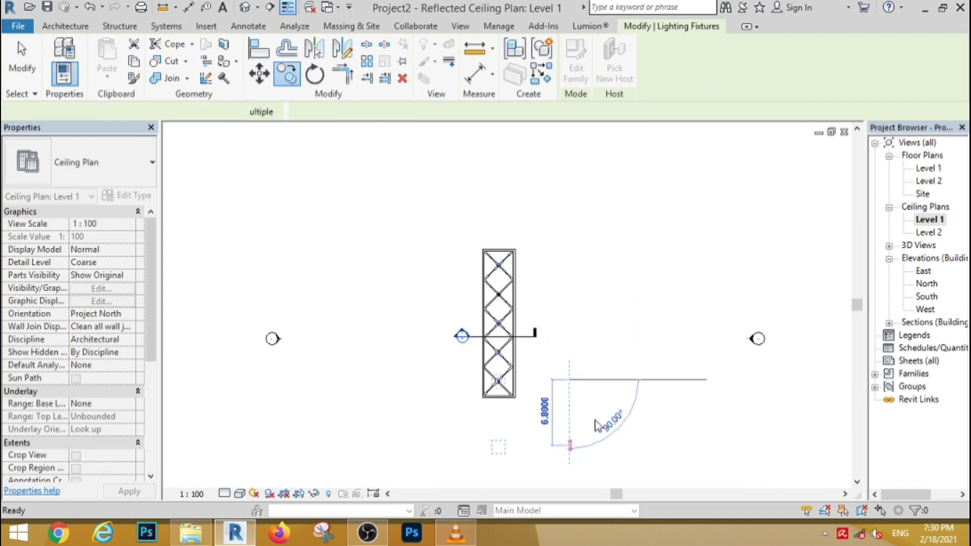
pyautogui.scroll(3, 493, 281)
pyautogui.scroll(-2, 405, 202)
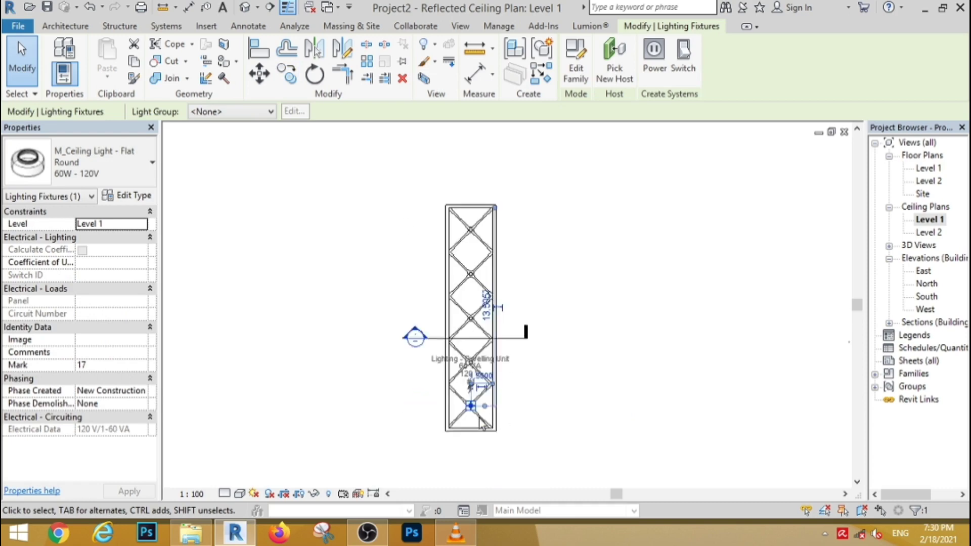
pyautogui.scroll(5, 479, 419)
pyautogui.click(621, 368)
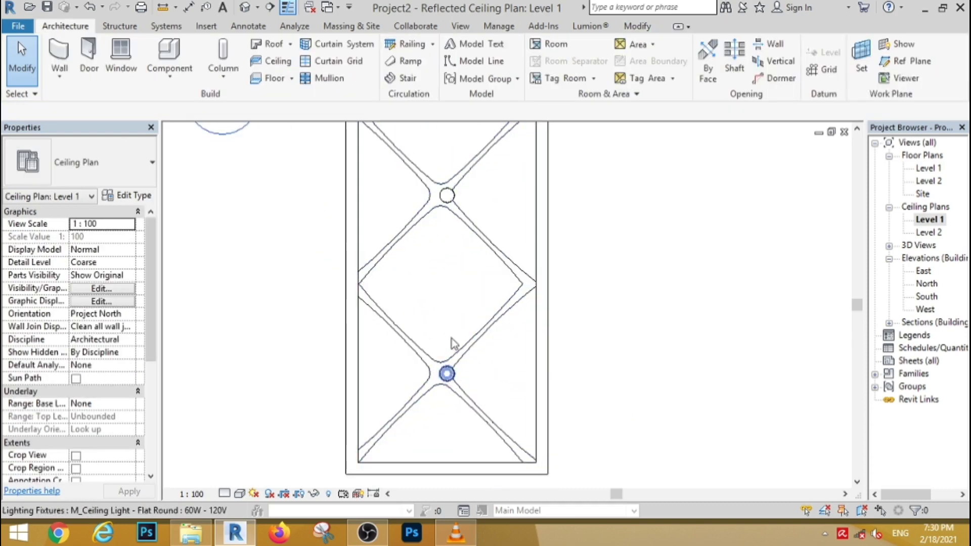
# Nudge the fourth ceiling light from the north westward to centre it on its X crossing.
pyautogui.scroll(-2, 447, 253)
pyautogui.scroll(5, 447, 217)
pyautogui.scroll(1, 456, 289)
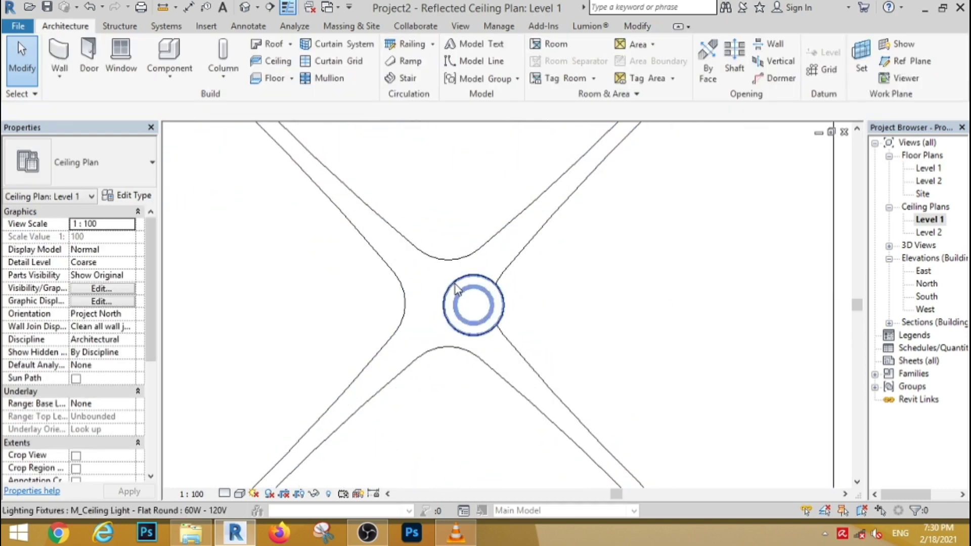
pyautogui.click(456, 287)
pyautogui.press('Left')
pyautogui.press('Left')
pyautogui.press('Left')
pyautogui.press('Left')
pyautogui.press('Left')
pyautogui.press('Left')
pyautogui.press('Left')
pyautogui.press('Left')
pyautogui.press('Left')
pyautogui.press('Left')
pyautogui.press('Left')
pyautogui.press('Left')
pyautogui.press('Left')
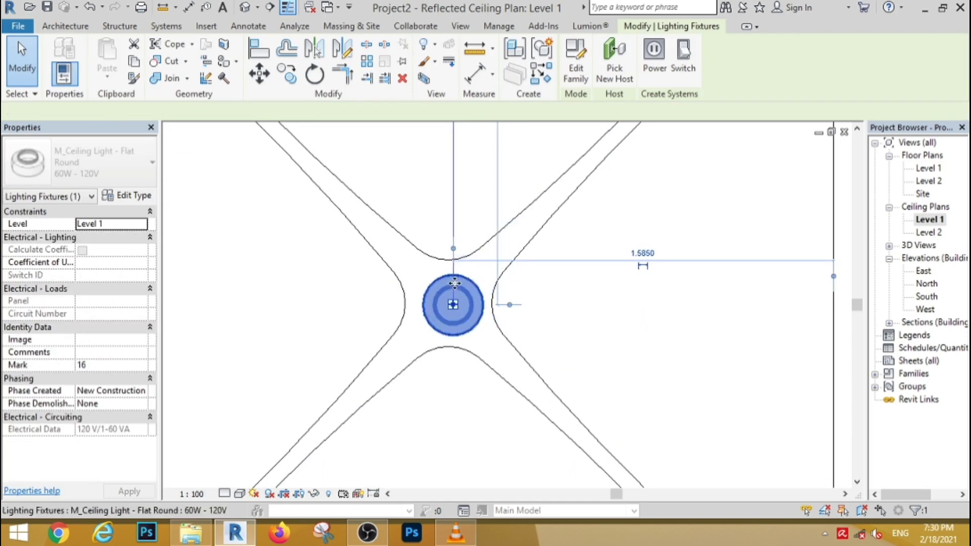
pyautogui.click(587, 320)
# Nudge the southernmost ceiling light westward until it is centred on its X crossing.
pyautogui.scroll(-4, 531, 271)
pyautogui.scroll(4, 523, 419)
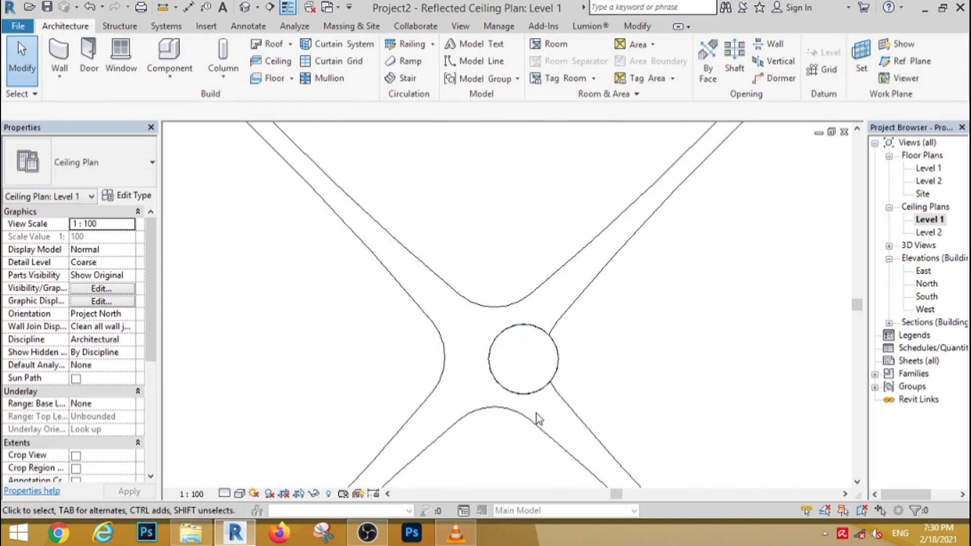
pyautogui.click(518, 386)
pyautogui.press('Left')
pyautogui.press('Left')
pyautogui.press('Left')
pyautogui.press('Left')
pyautogui.press('Left')
pyautogui.press('Left')
pyautogui.press('Left')
pyautogui.press('Left')
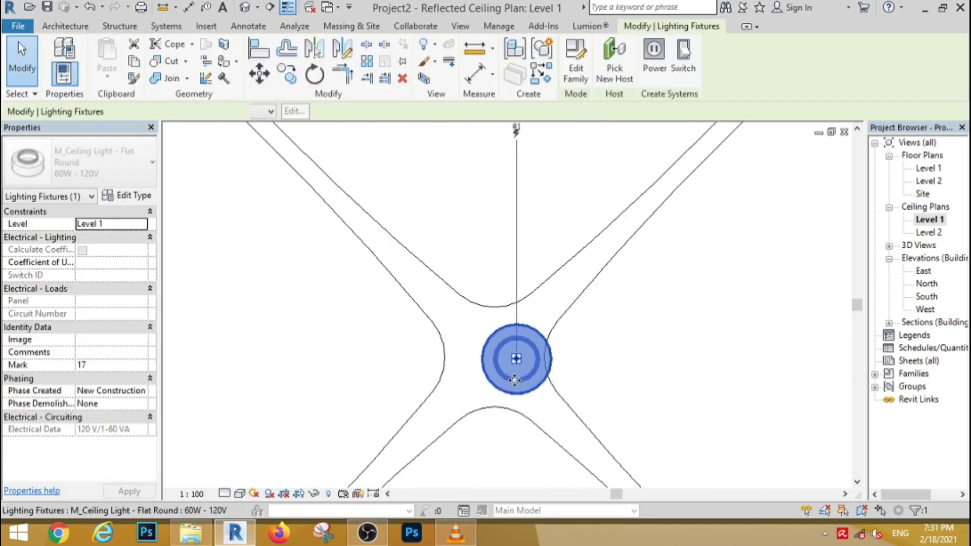
pyautogui.press('Escape')
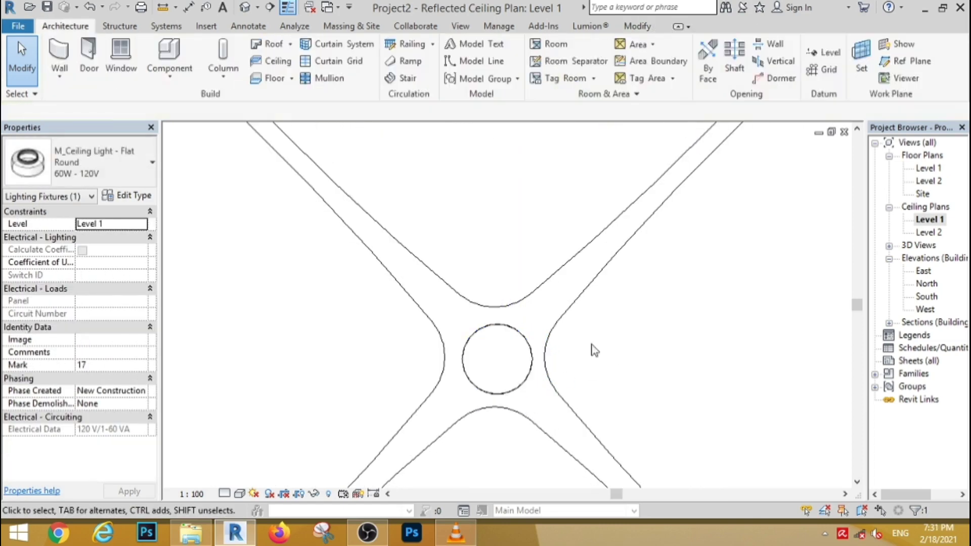
# Check the row of ceiling lights in the plan and open the 3D View 1 camera view.
pyautogui.scroll(-5, 500, 354)
pyautogui.scroll(2, 489, 352)
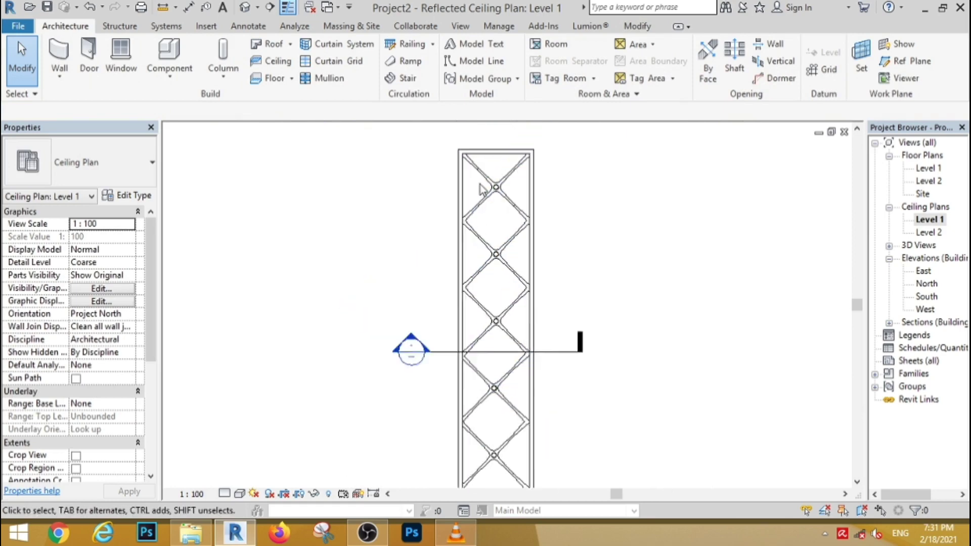
pyautogui.doubleClick(920, 246)
pyautogui.doubleClick(929, 257)
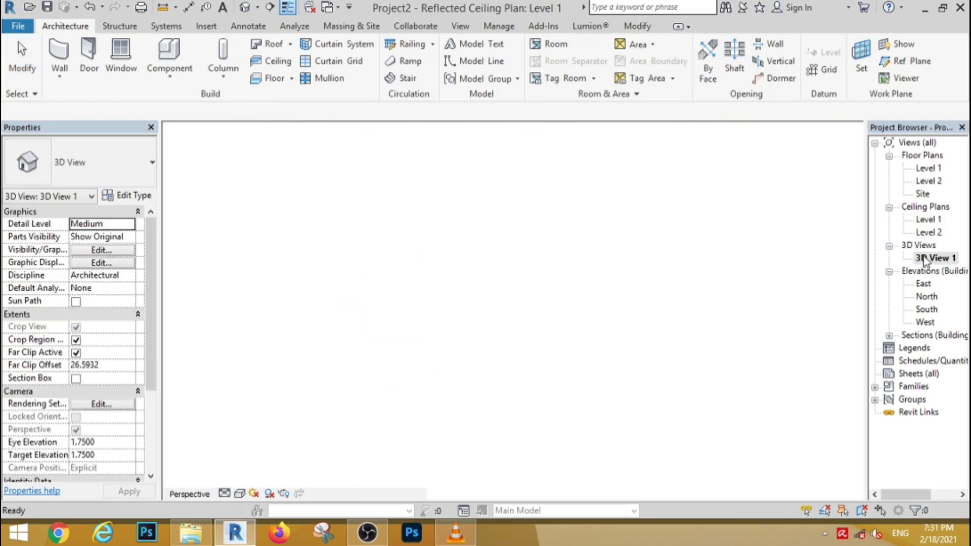
# Widen the camera view's crop region outward on both the left and right sides.
pyautogui.click(743, 281)
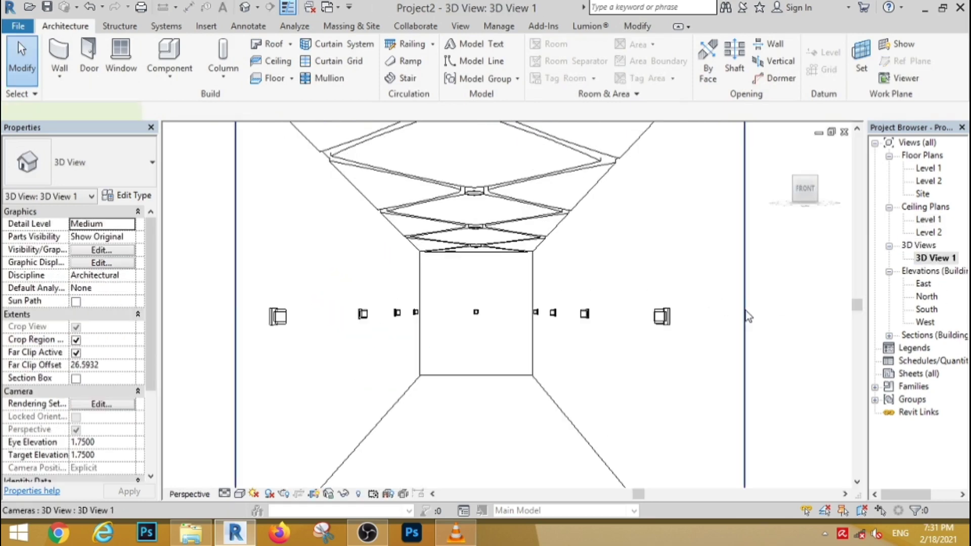
pyautogui.moveTo(743, 309); pyautogui.dragTo(777, 310)
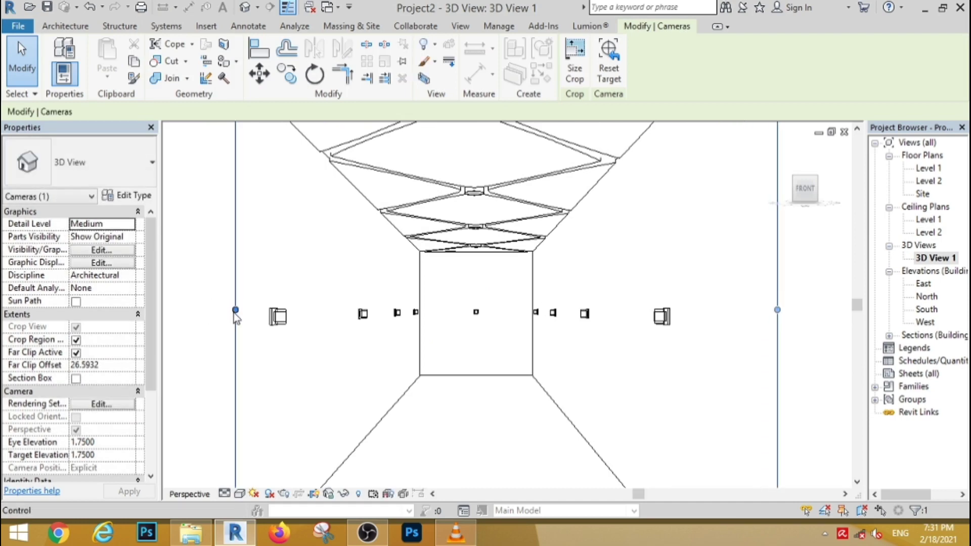
pyautogui.moveTo(236, 310); pyautogui.dragTo(202, 309)
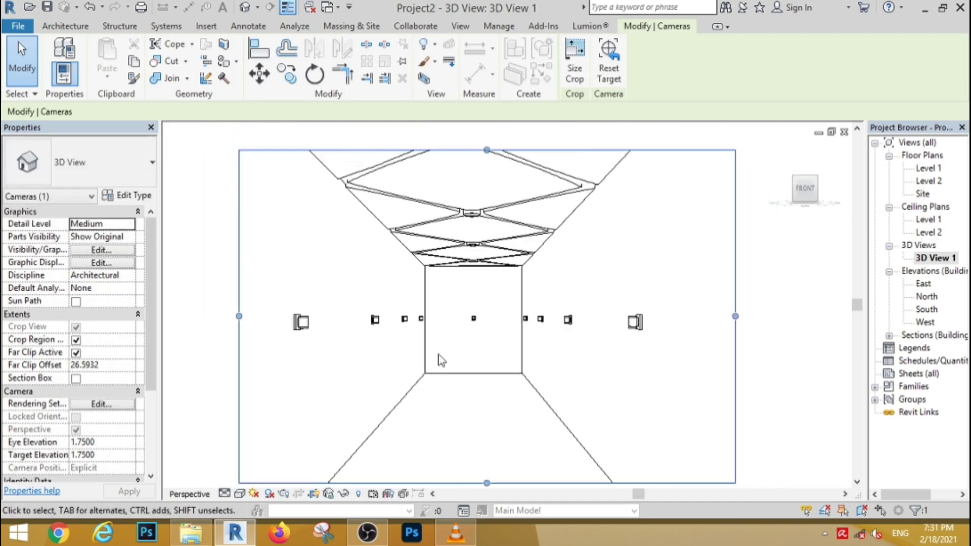
# Set both the eye elevation and the target elevation of the 3D View 1 camera to 1.5 m.
pyautogui.click(101, 443)
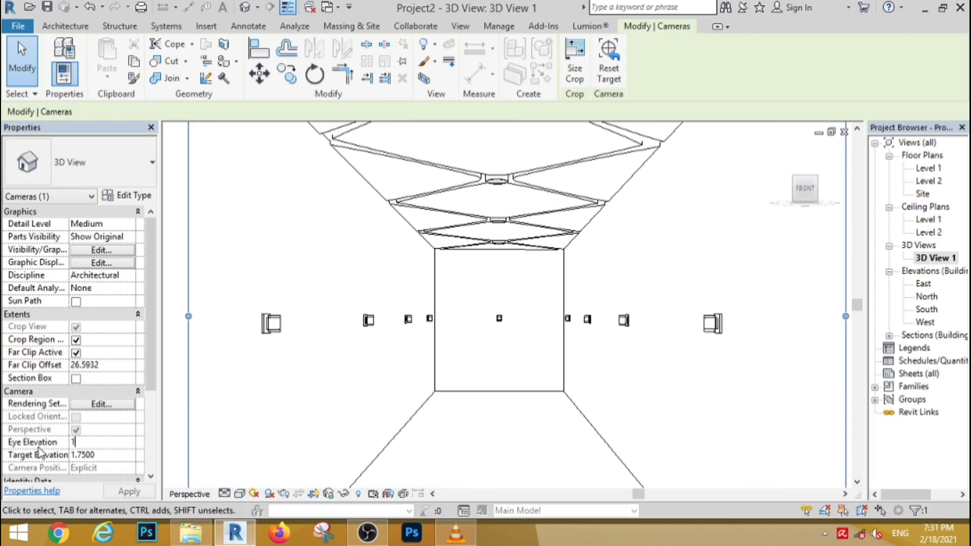
pyautogui.click(104, 458)
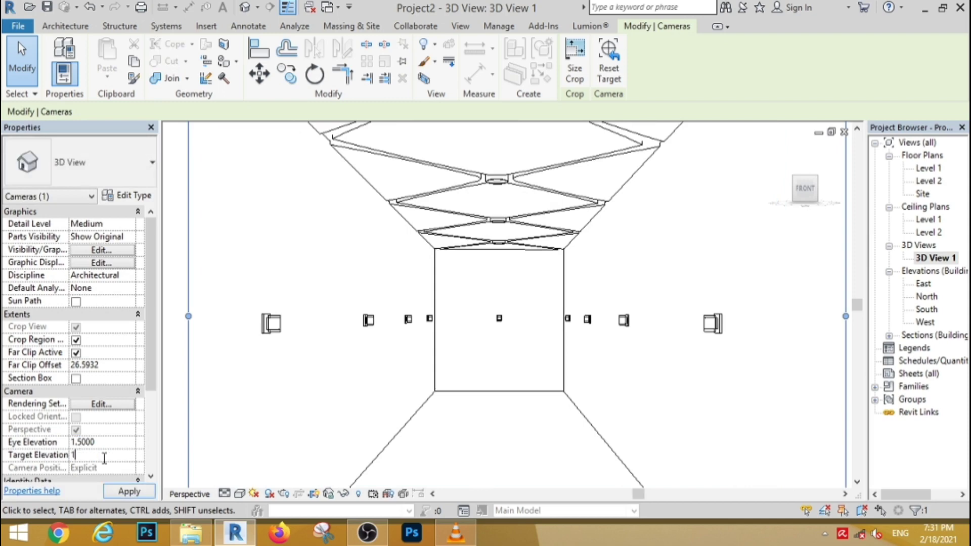
pyautogui.write('1.5')
pyautogui.click(371, 426)
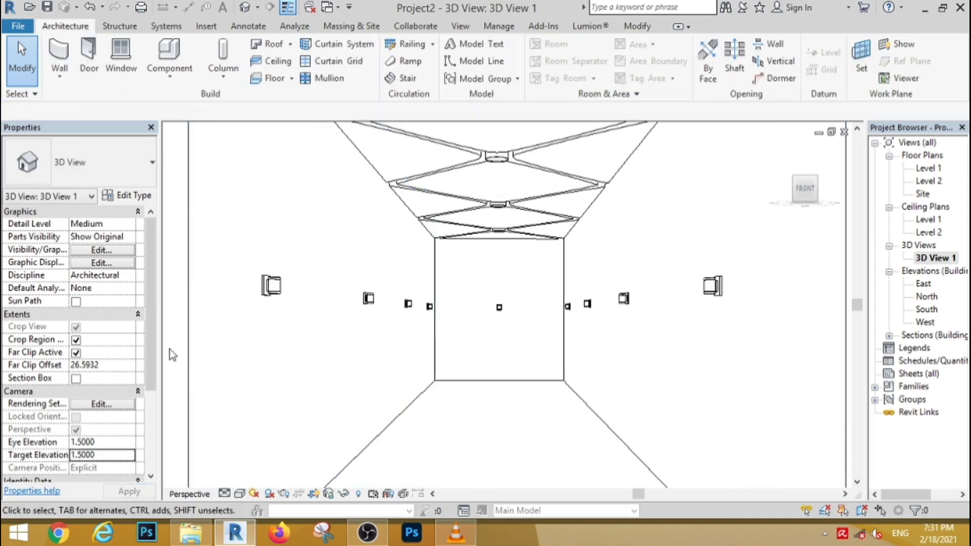
# Set the rendering lighting scheme to Interior: Artificial only and render the camera view at Draft quality.
pyautogui.press('r')
pyautogui.press('r')
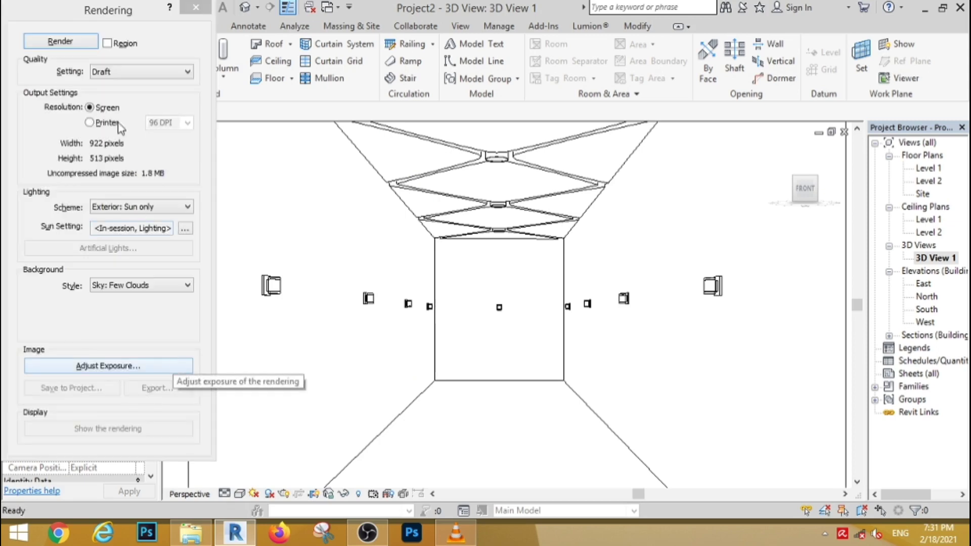
pyautogui.click(182, 229)
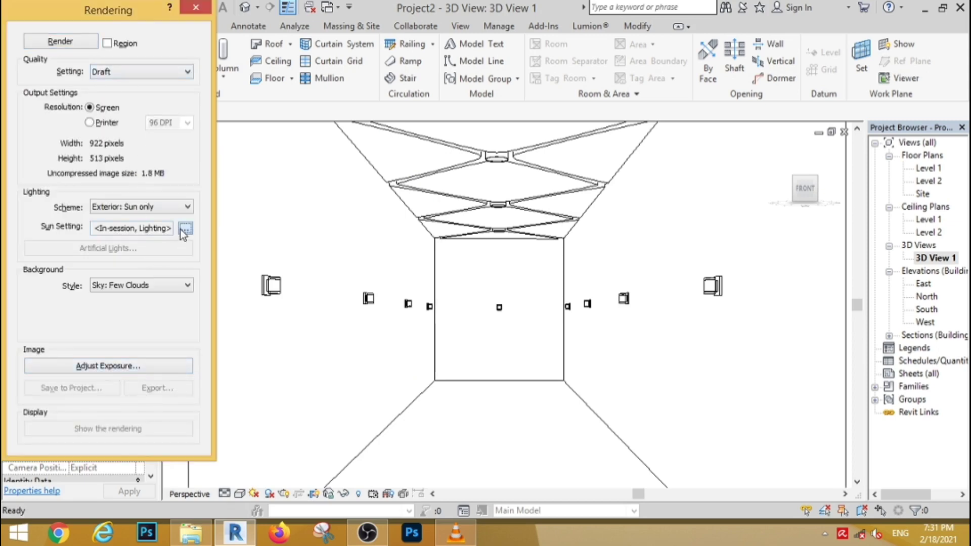
pyautogui.click(665, 113)
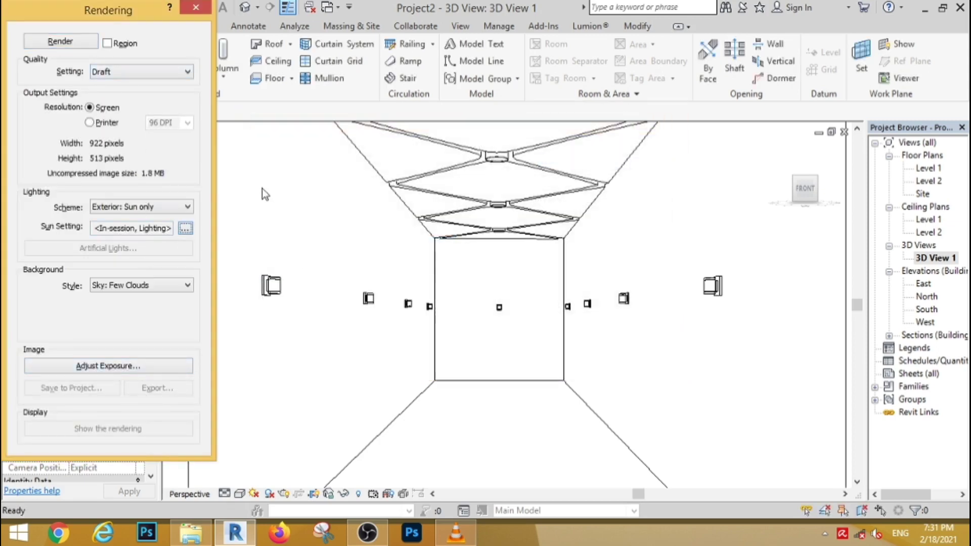
pyautogui.click(188, 208)
pyautogui.click(126, 269)
pyautogui.click(61, 41)
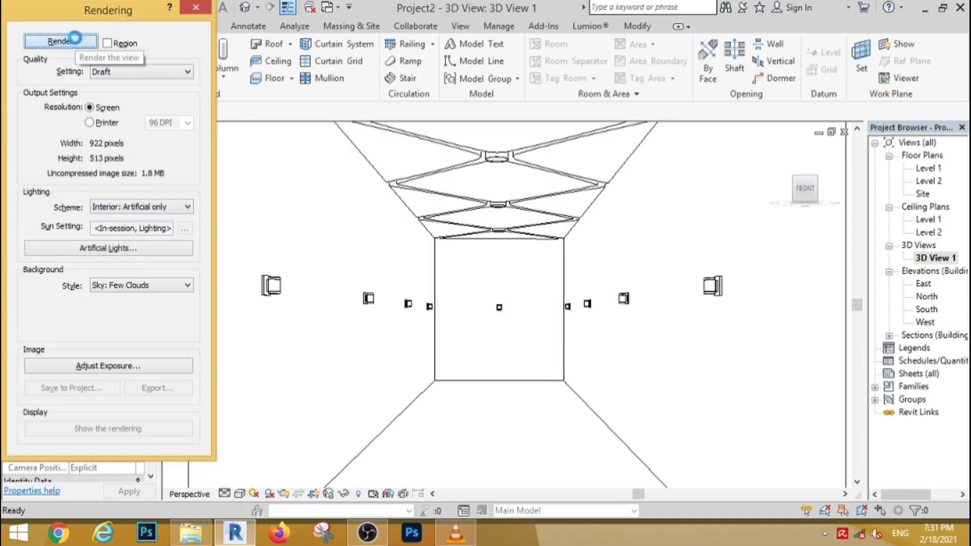